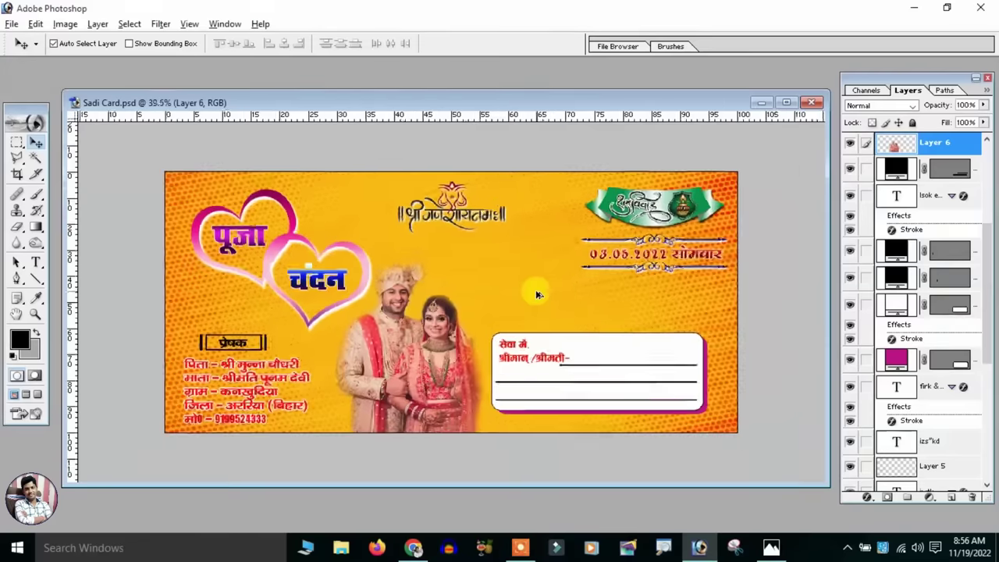
Zoom and pan around the finished Sadi Card.psd to preview the date, hearts and address box
scroll(372, 254, up, 1)
scroll(385, 308, up, 1)
scroll(564, 265, down, 2)
scroll(568, 272, up, 3)
mouse_move(568, 272)
mouse_down()
mouse_move(452, 294)
mouse_move(447, 273)
mouse_up()
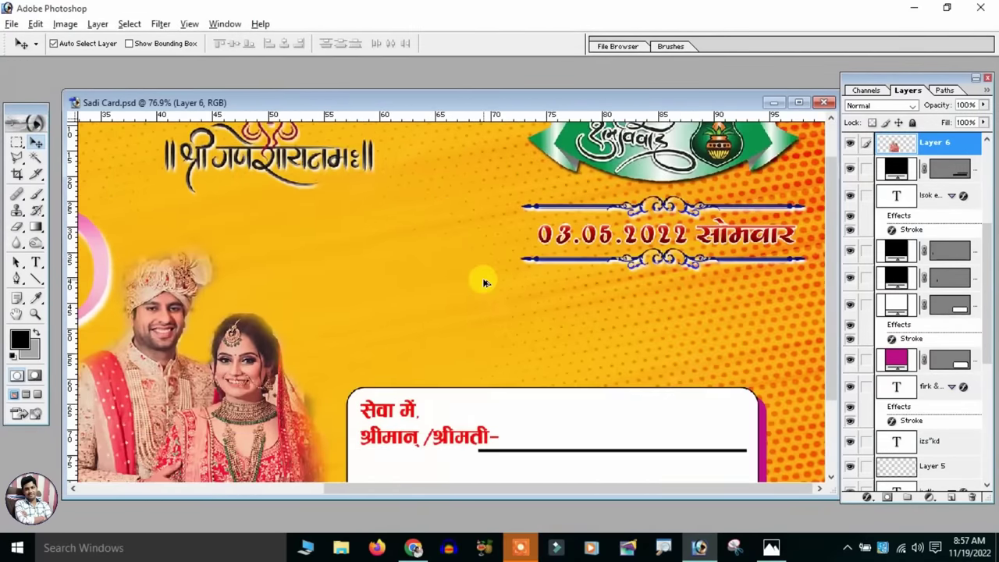
scroll(484, 281, down, 2)
scroll(484, 281, down, 1)
scroll(484, 281, up, 2)
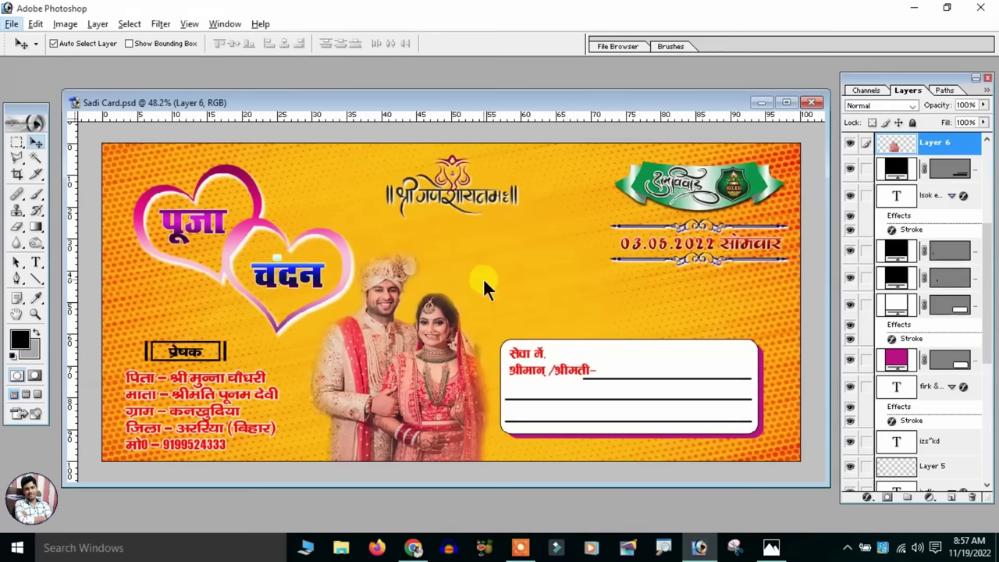
scroll(346, 279, down, 1)
scroll(354, 288, up, 1)
scroll(390, 286, up, 1)
scroll(391, 286, down, 1)
scroll(355, 287, down, 1)
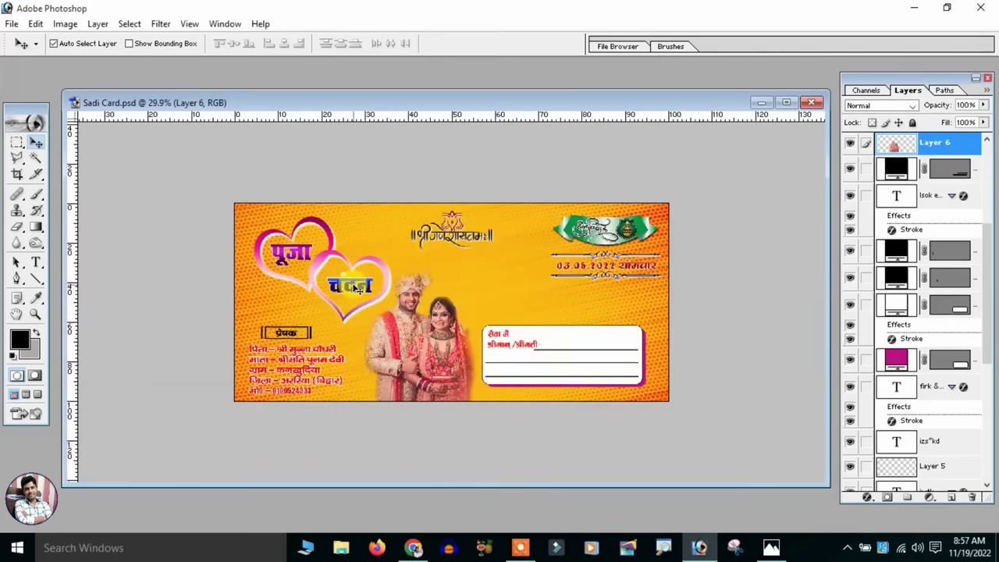
scroll(353, 288, up, 1)
scroll(354, 287, up, 1)
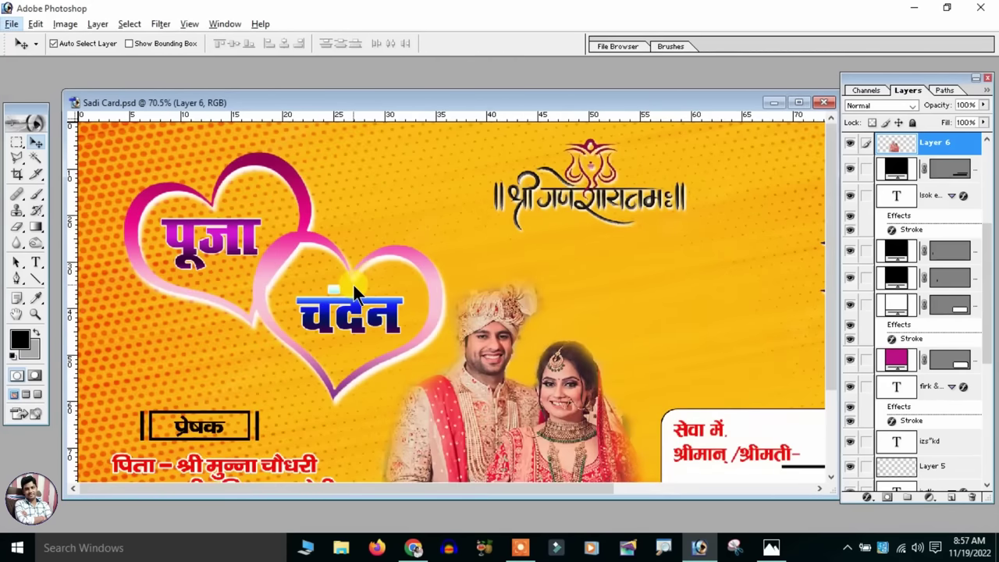
scroll(353, 283, down, 1)
scroll(352, 288, down, 1)
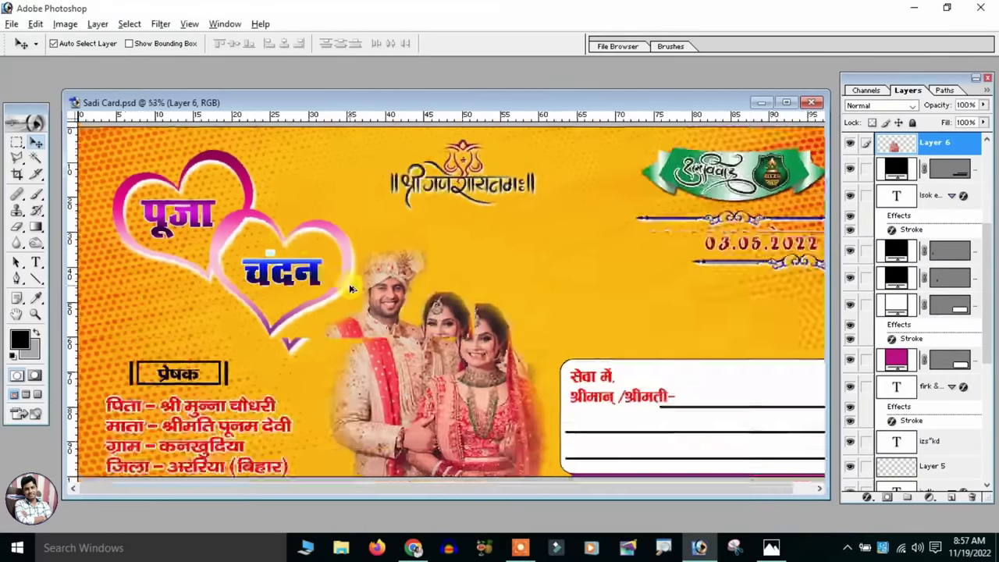
scroll(351, 289, up, 1)
scroll(351, 289, down, 1)
scroll(351, 289, up, 1)
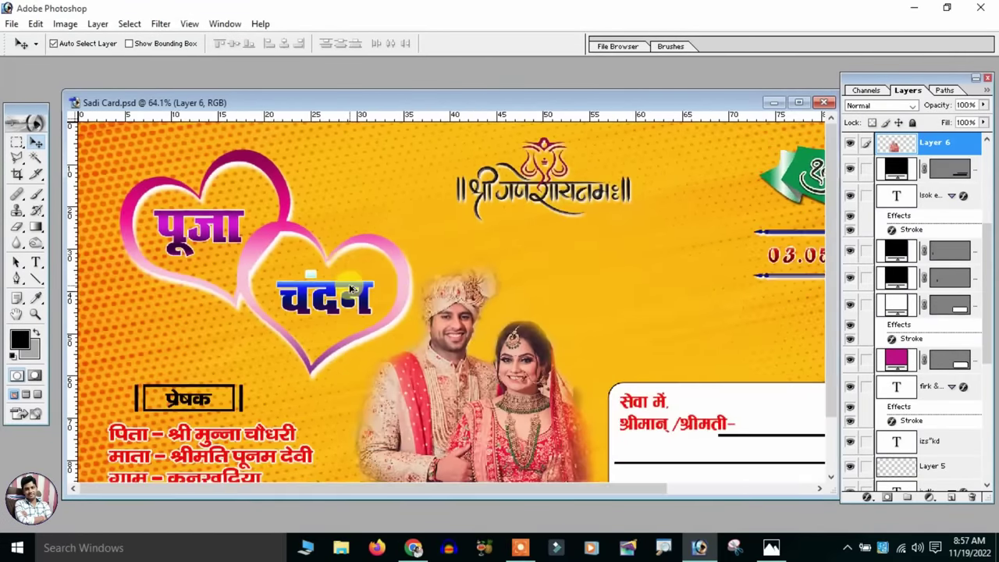
scroll(350, 289, down, 1)
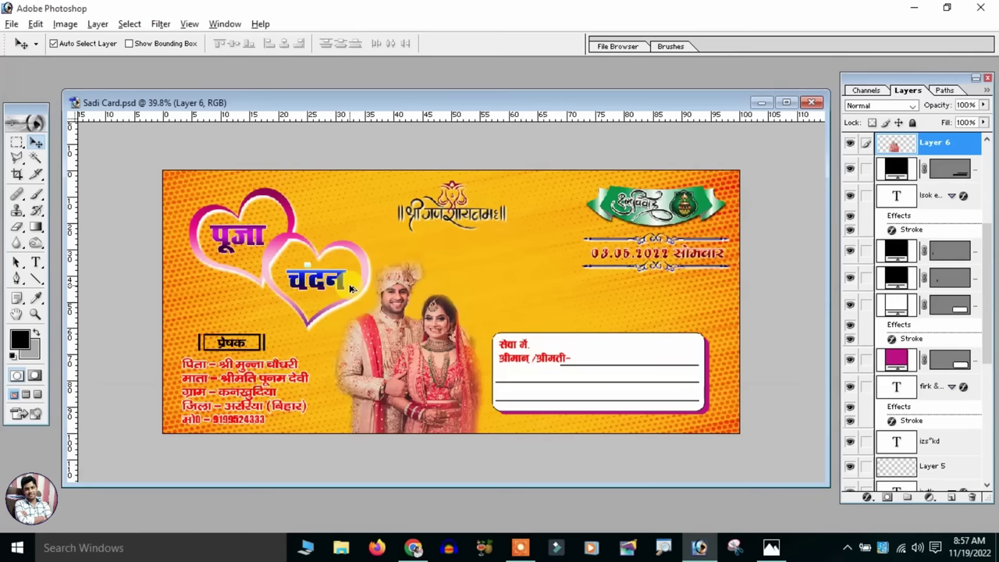
scroll(350, 288, up, 1)
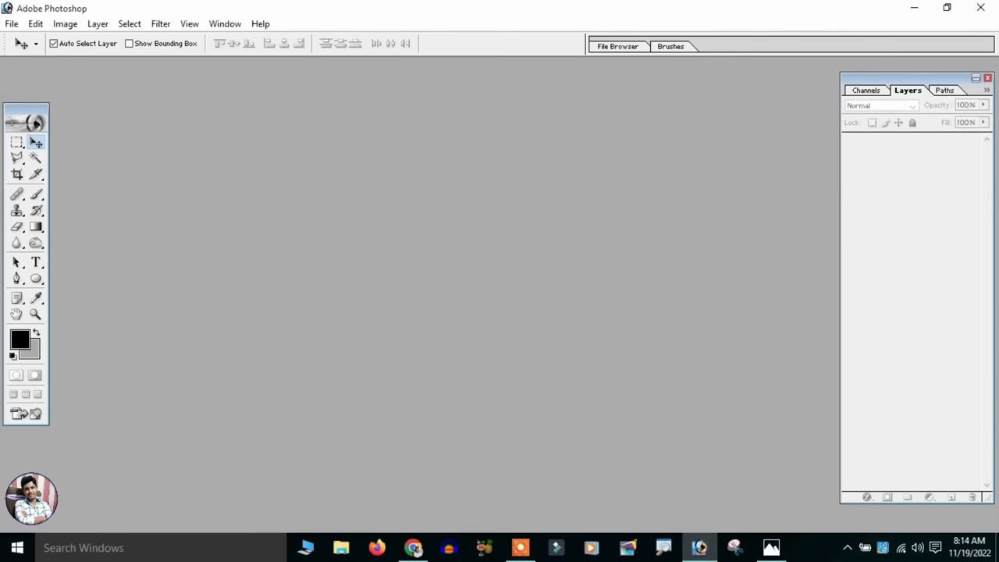
Start a new document with a Custom preset size measured in inches
click(16, 25)
mouse_move(36, 23)
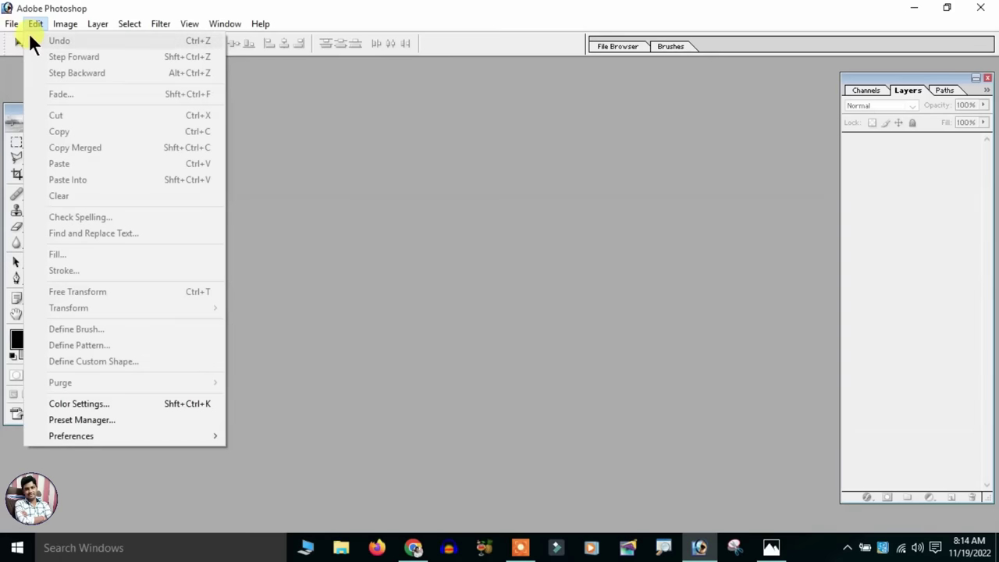
click(34, 41)
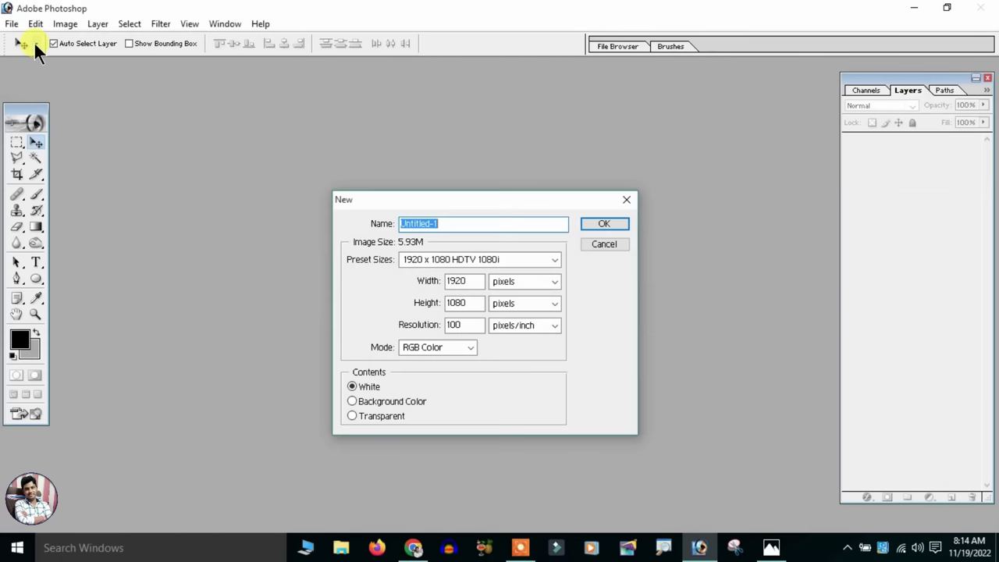
click(434, 258)
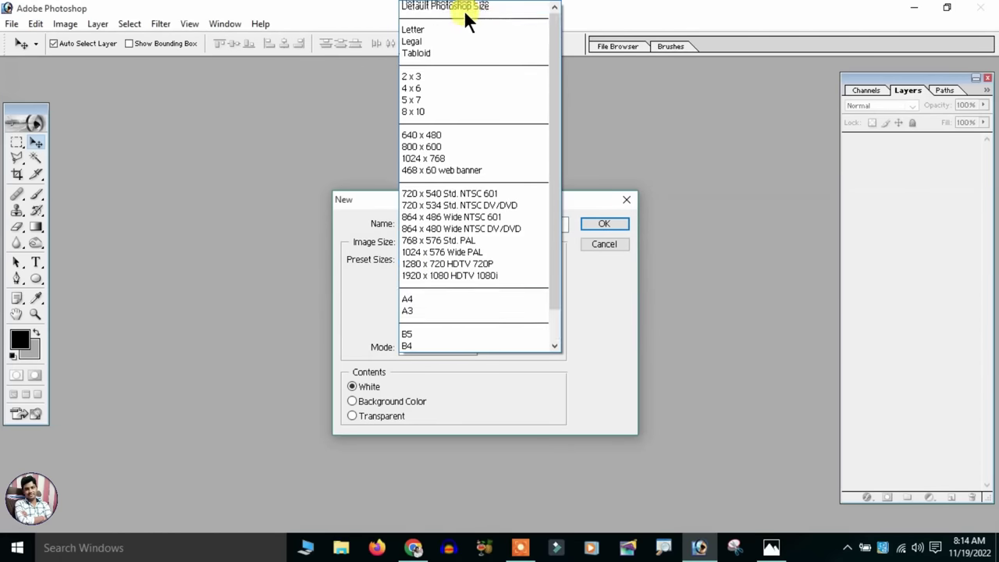
scroll(464, 10, up, 1)
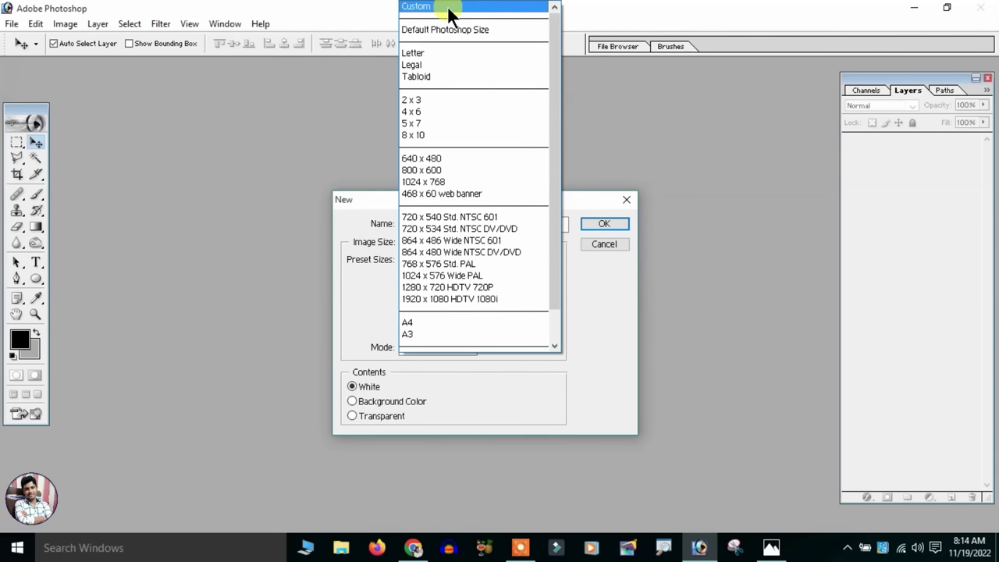
click(448, 6)
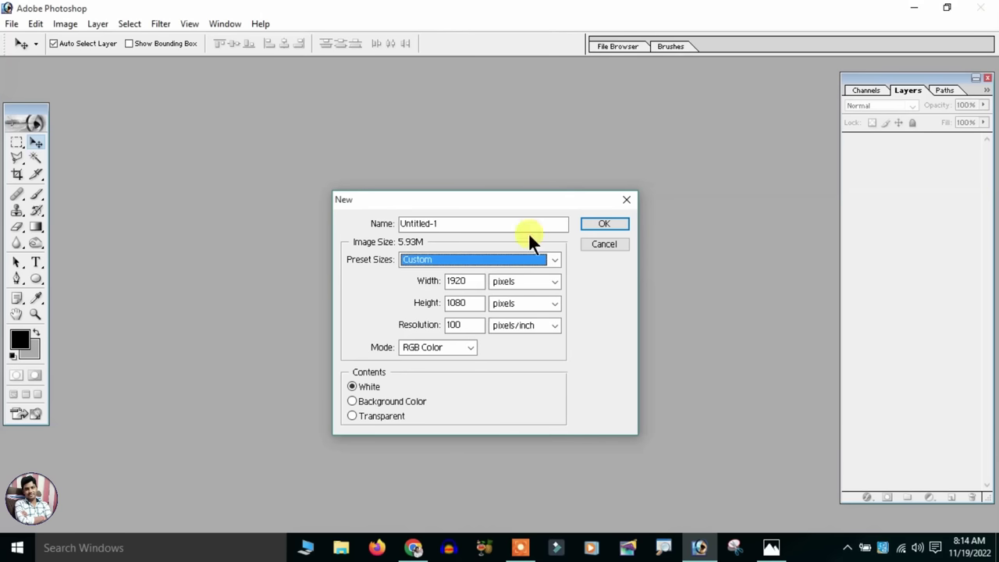
click(549, 281)
click(524, 308)
click(527, 327)
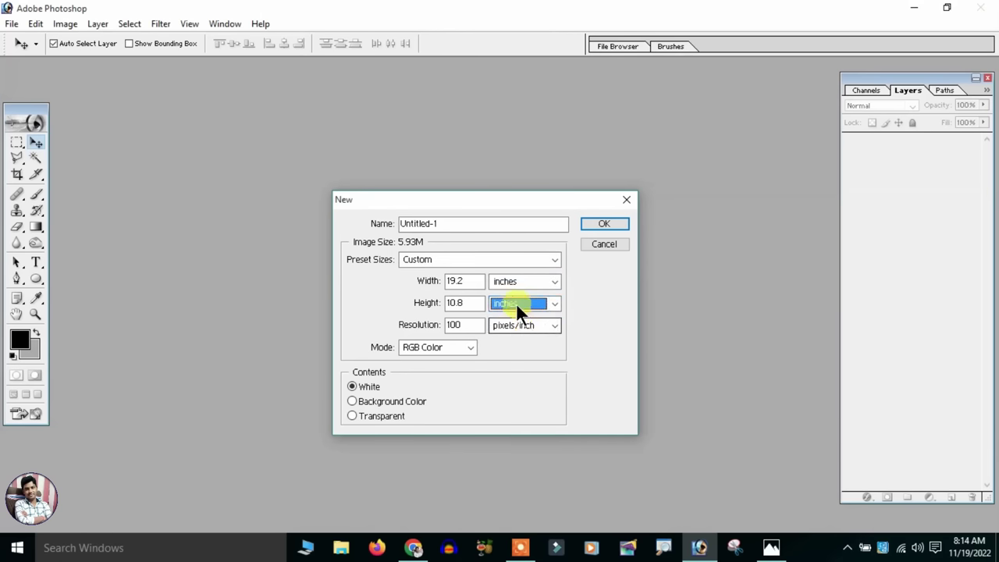
Set width 6.6, height 3, resolution 300 and RGB Color mode, then create the document
double_click(466, 282)
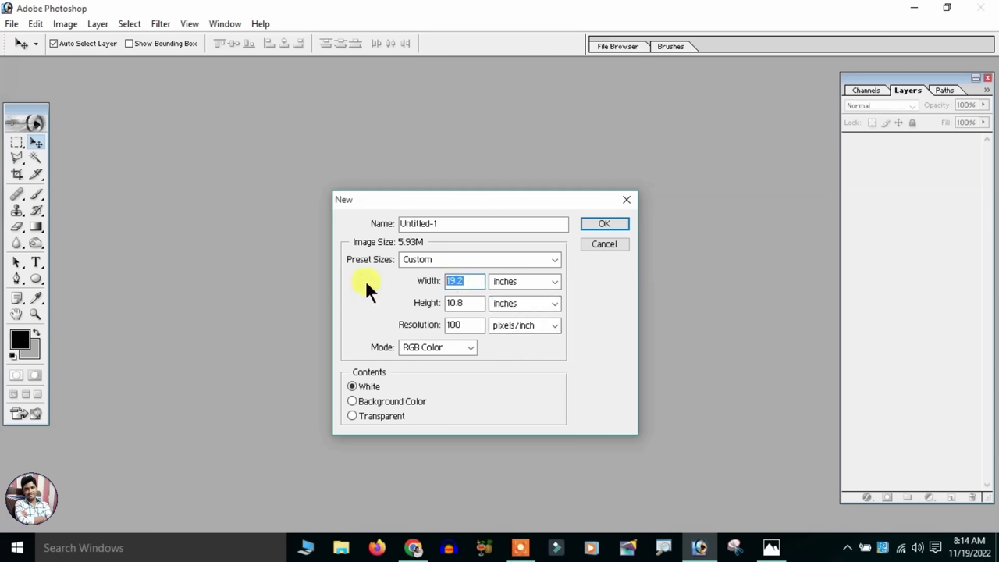
text(6.6)
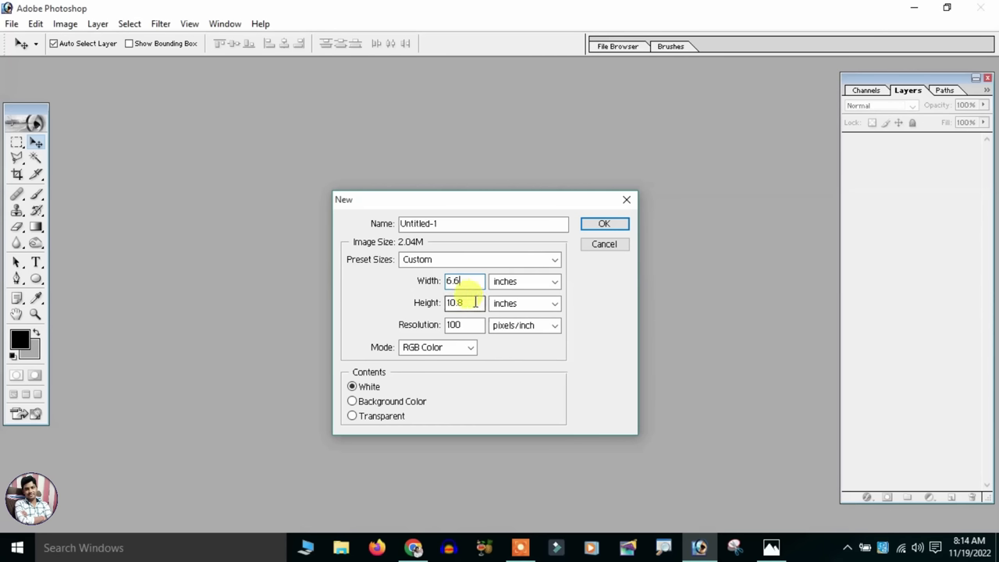
key(Tab)
text(3)
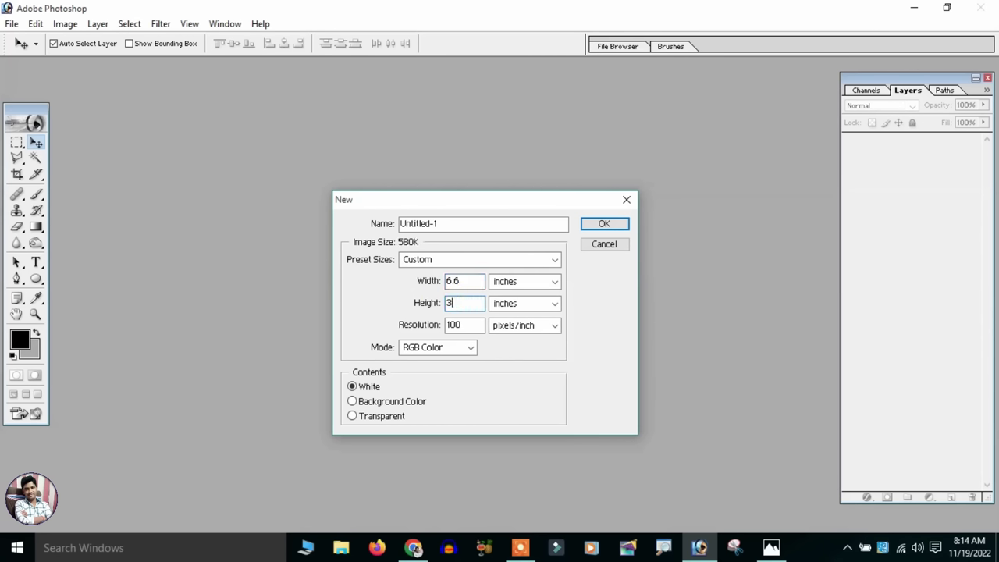
double_click(460, 326)
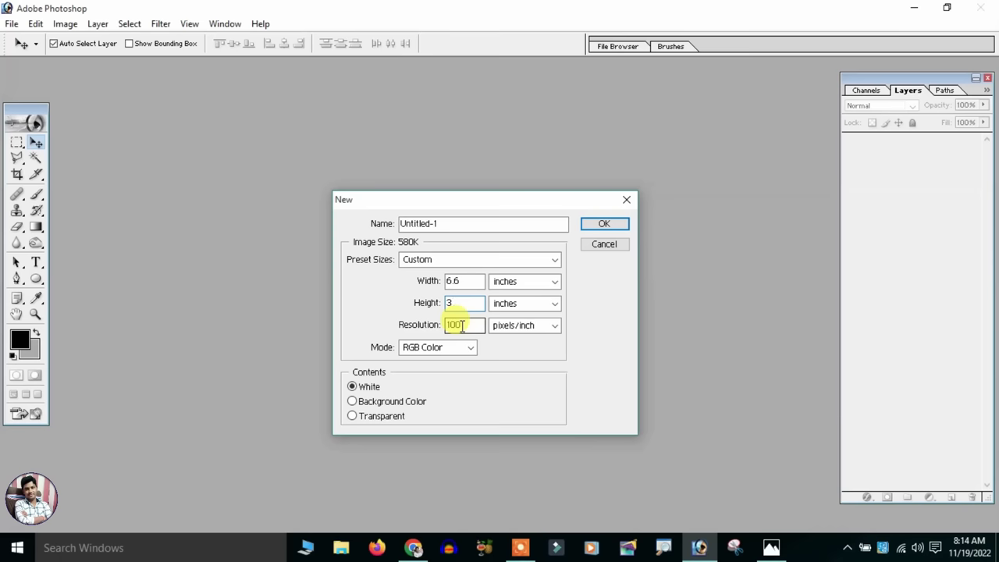
double_click(461, 325)
text(300)
scroll(411, 347, up, 2)
scroll(444, 346, down, 2)
click(445, 347)
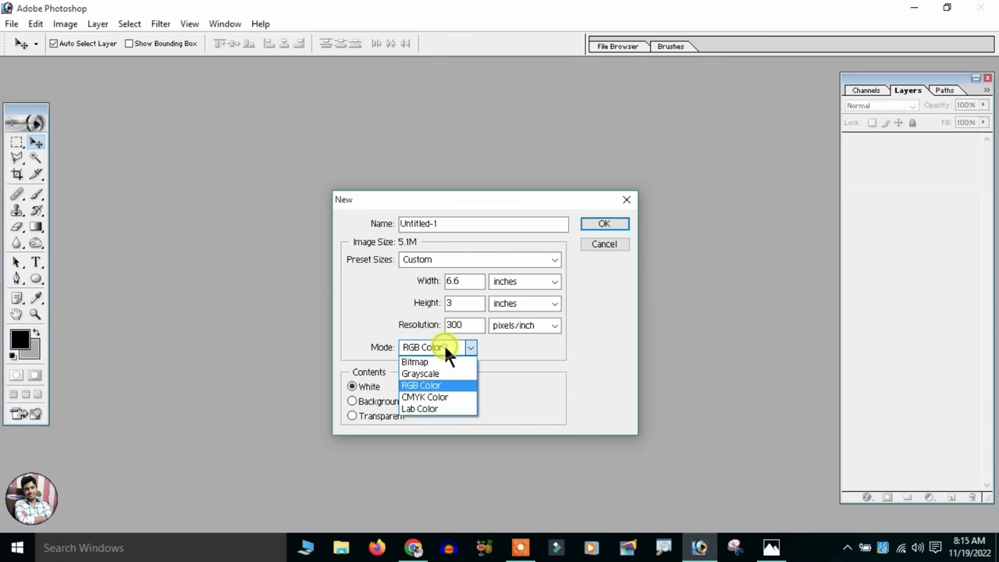
click(420, 386)
click(608, 224)
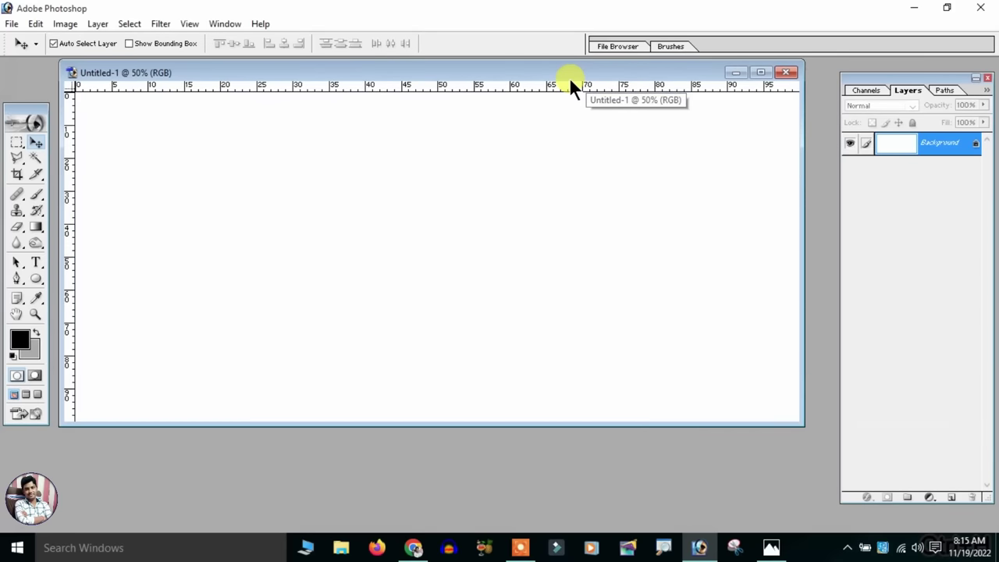
key(ctrl+0)
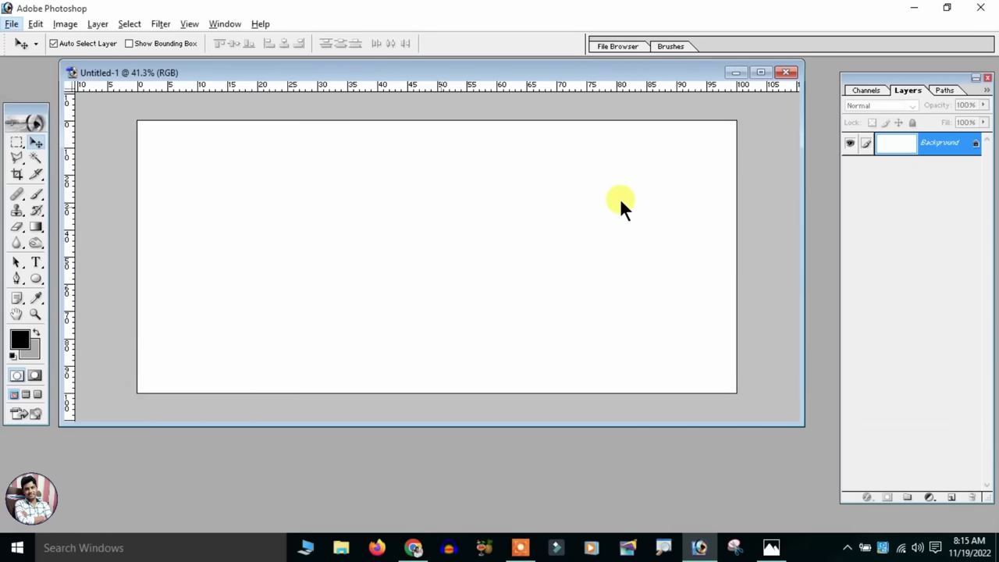
drag(552, 70, 555, 100)
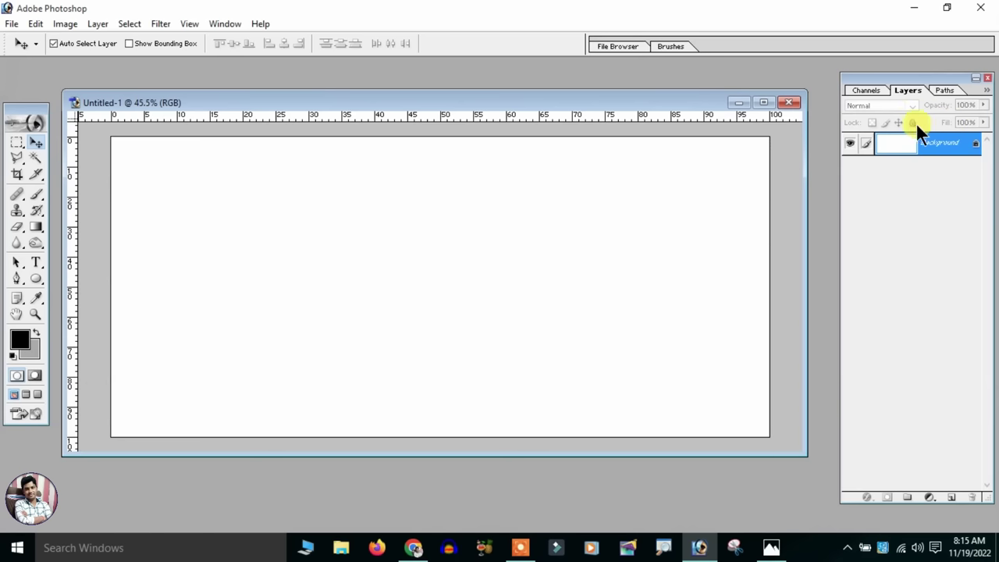
click(223, 23)
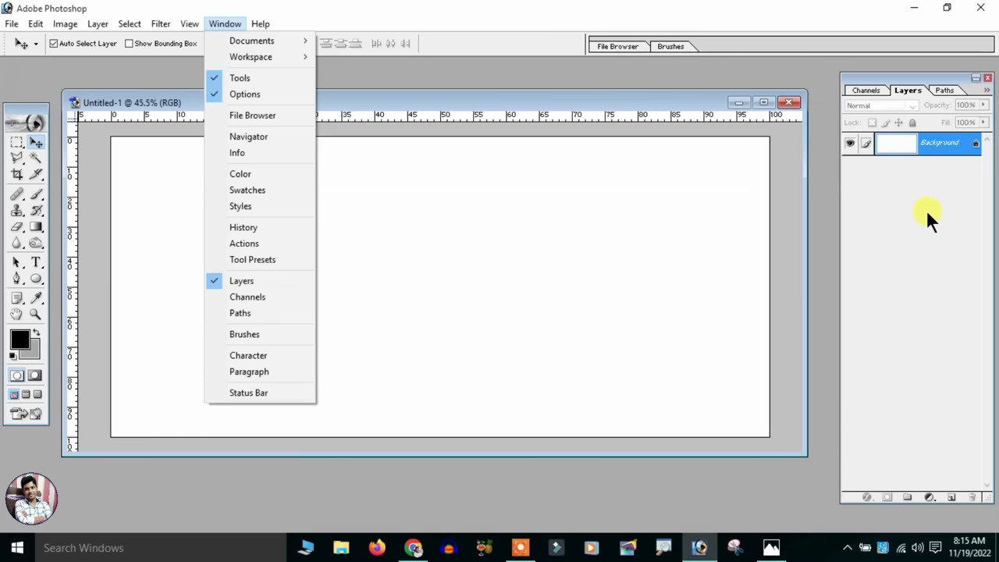
click(927, 218)
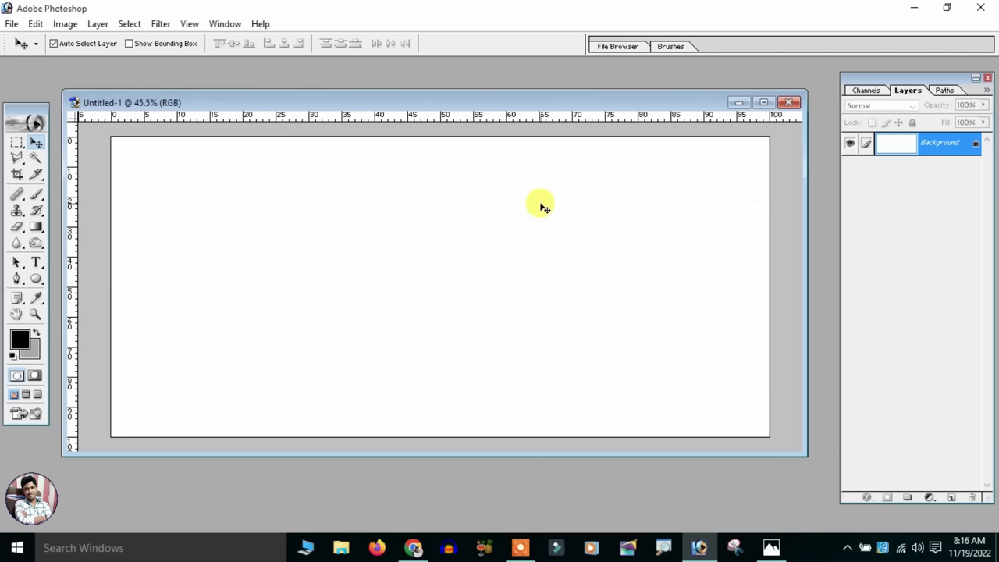
Find the orange halftone Freepik background in Chrome's image results and copy it
click(408, 550)
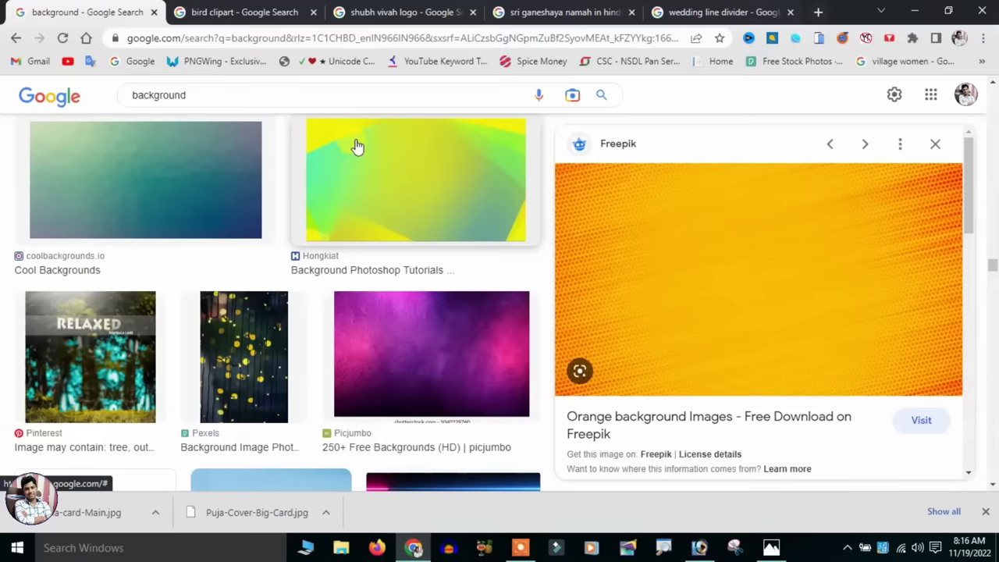
scroll(618, 341, down, 3)
scroll(649, 350, down, 4)
scroll(239, 286, down, 2)
scroll(239, 285, down, 3)
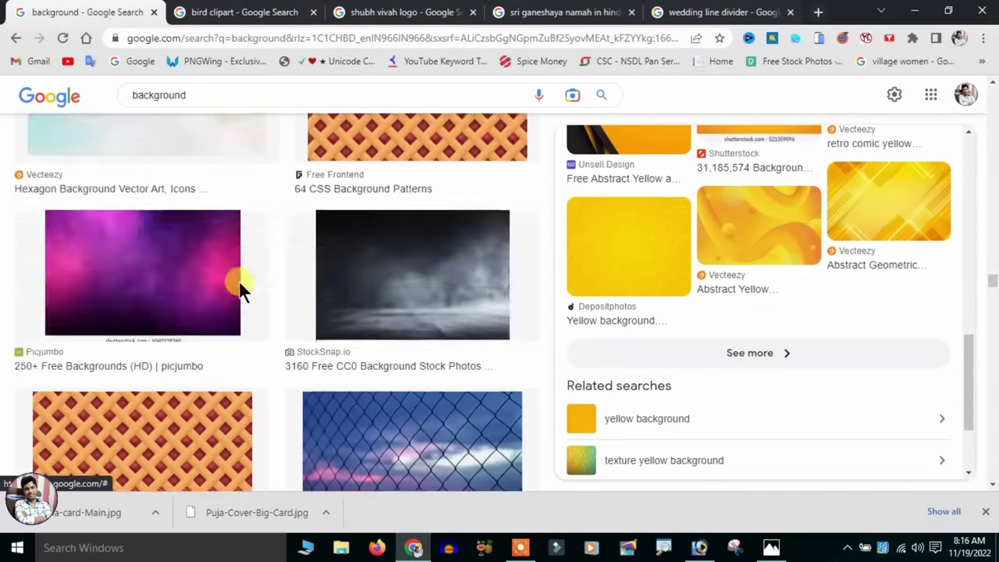
scroll(239, 285, up, 2)
scroll(698, 291, down, 3)
click(698, 290)
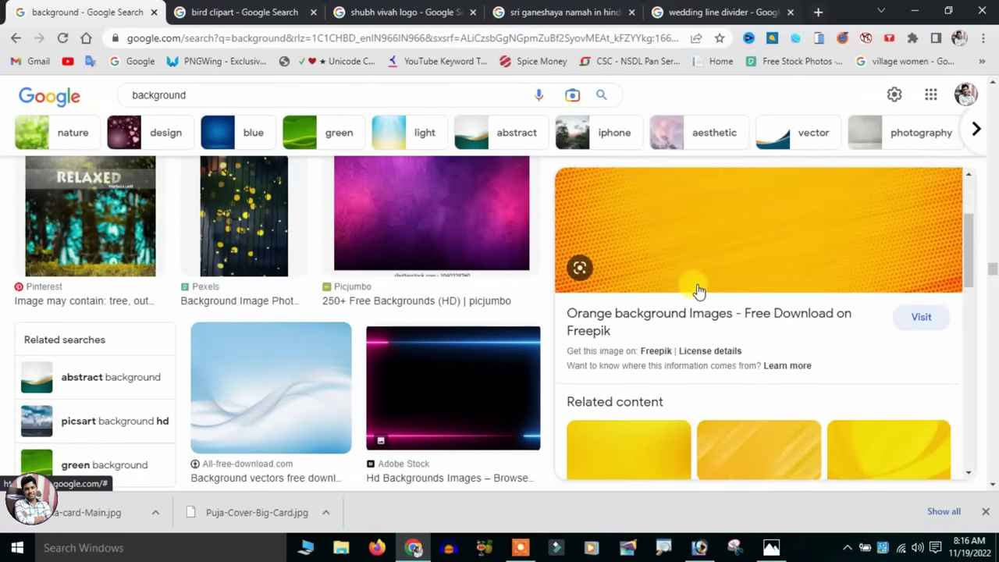
scroll(698, 290, up, 2)
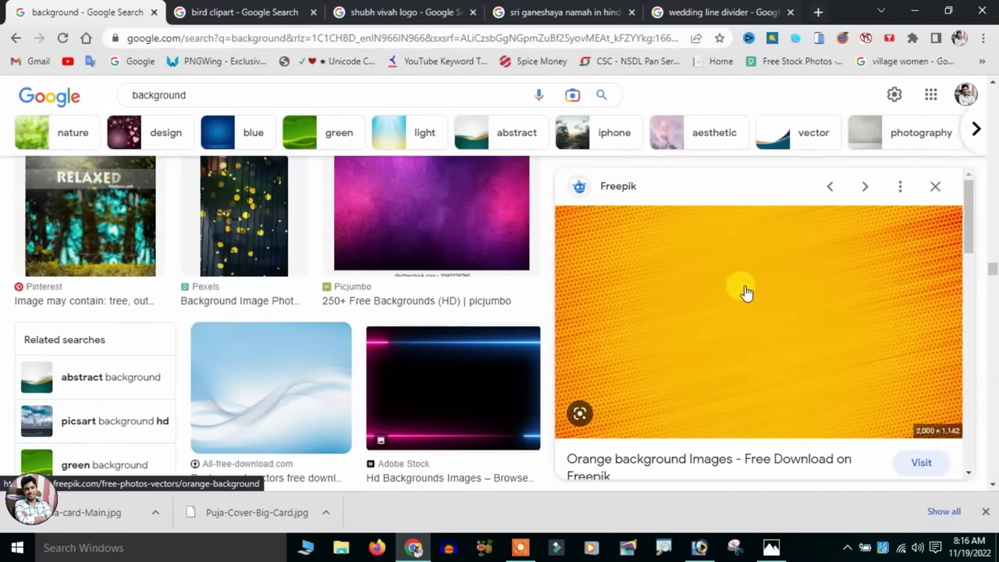
right_click(668, 247)
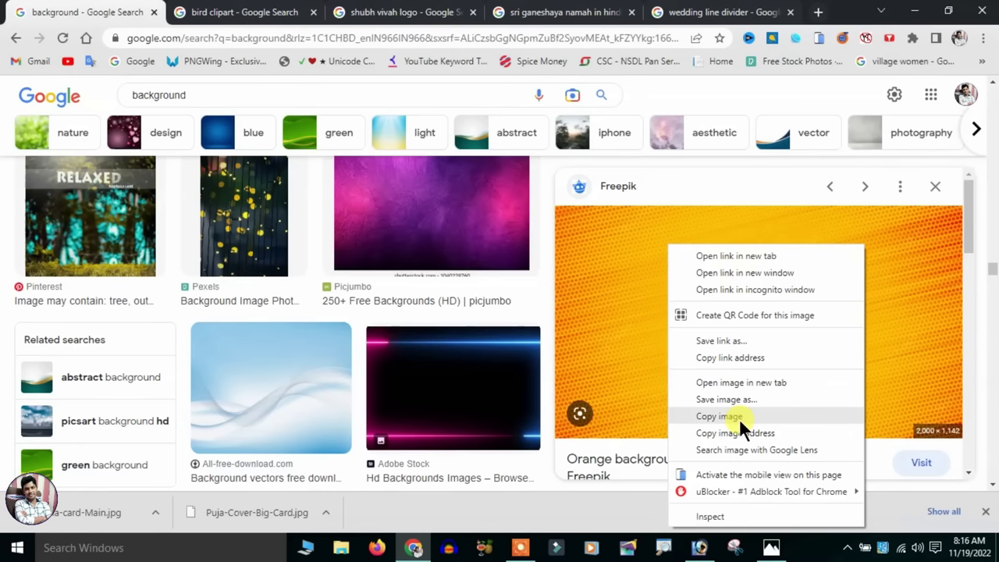
click(739, 417)
click(699, 547)
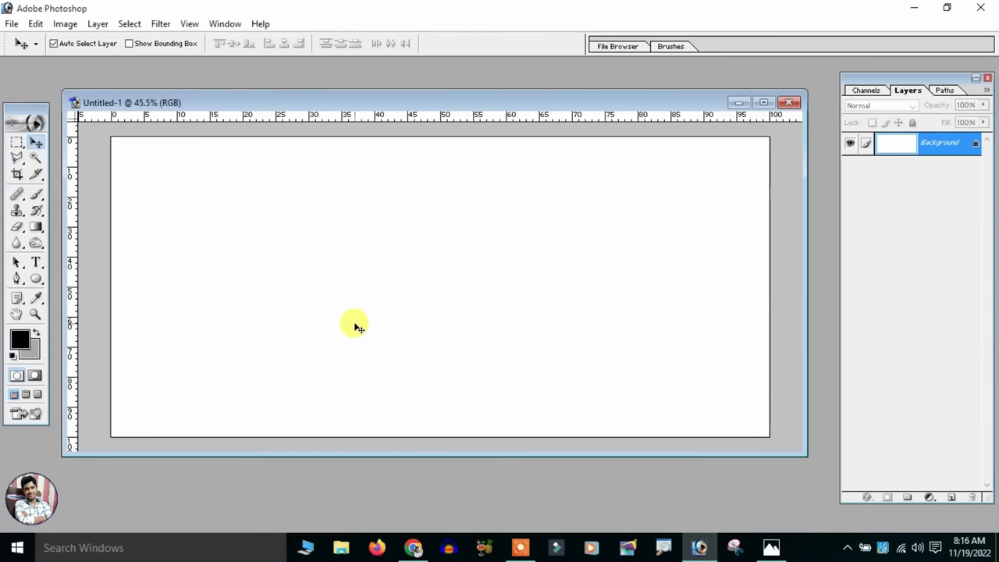
Paste the orange halftone background and stretch it to fit the canvas exactly
key(ctrl+v)
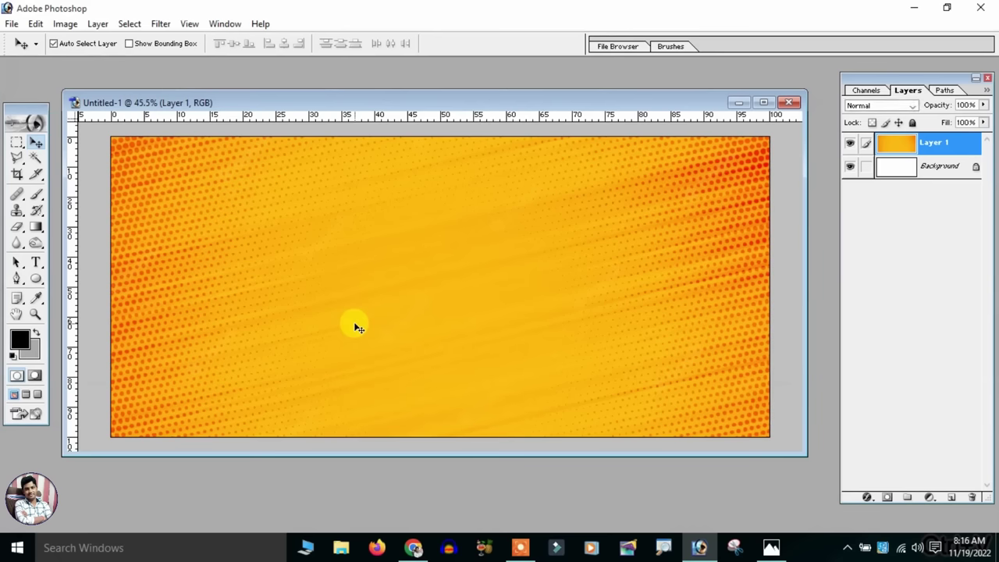
key(ctrl+t)
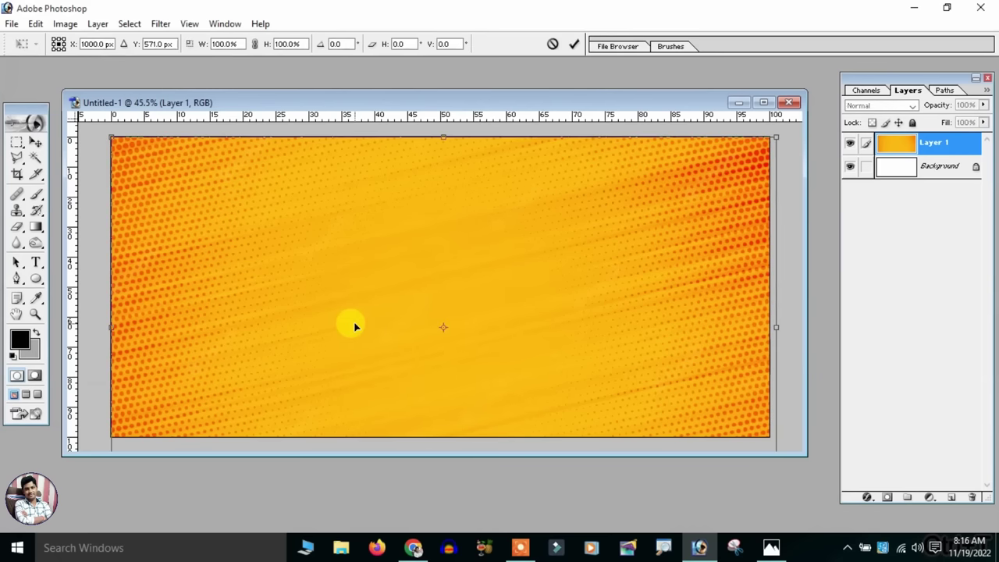
key(ctrl+minus)
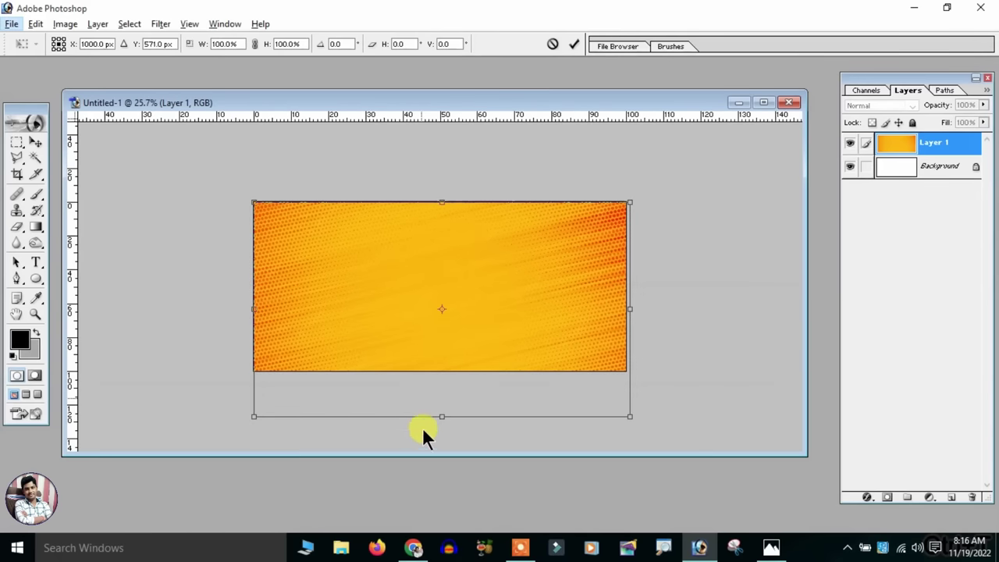
drag(417, 415, 419, 373)
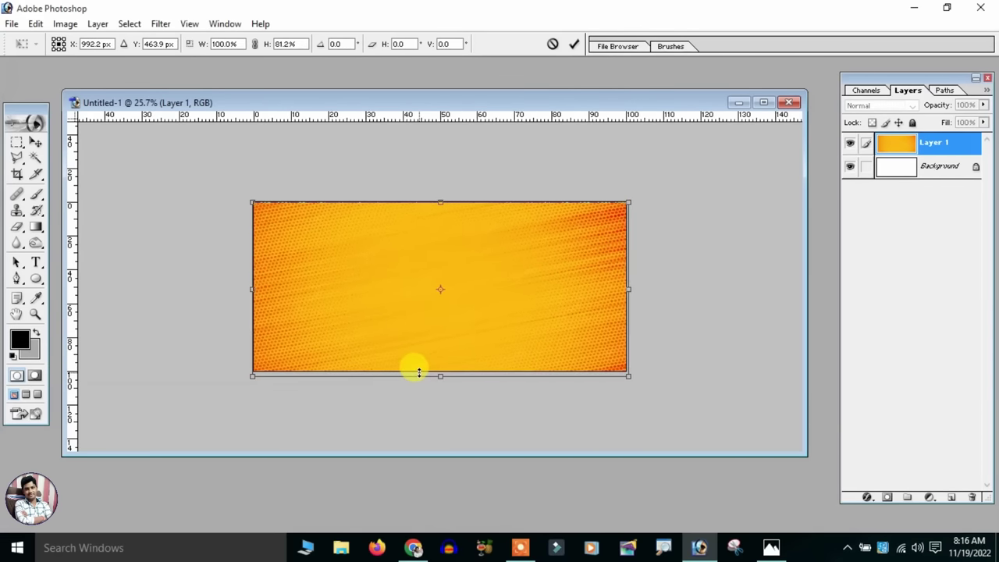
key(Return)
key(ctrl+0)
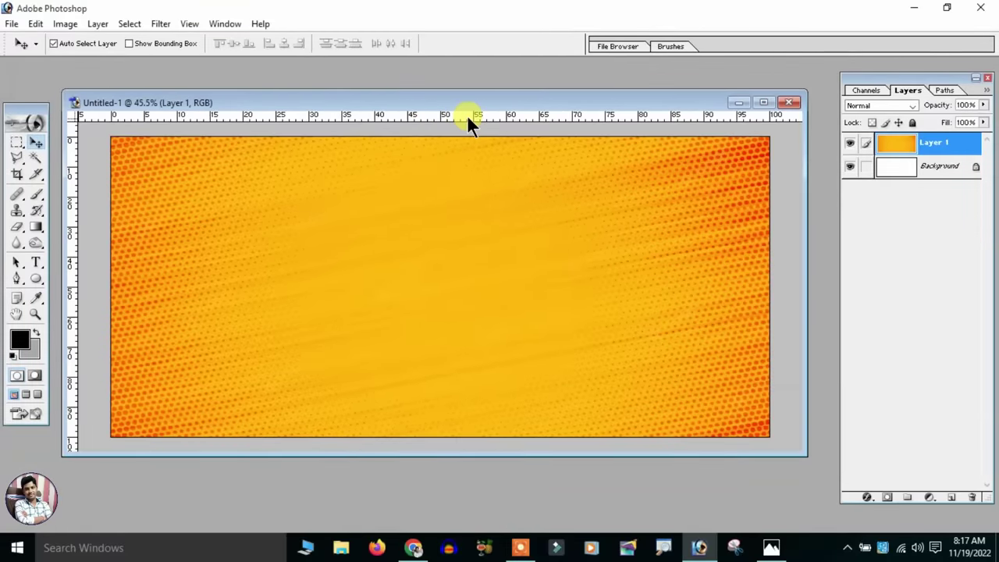
Switch the ruler units to percent
right_click(469, 118)
click(498, 223)
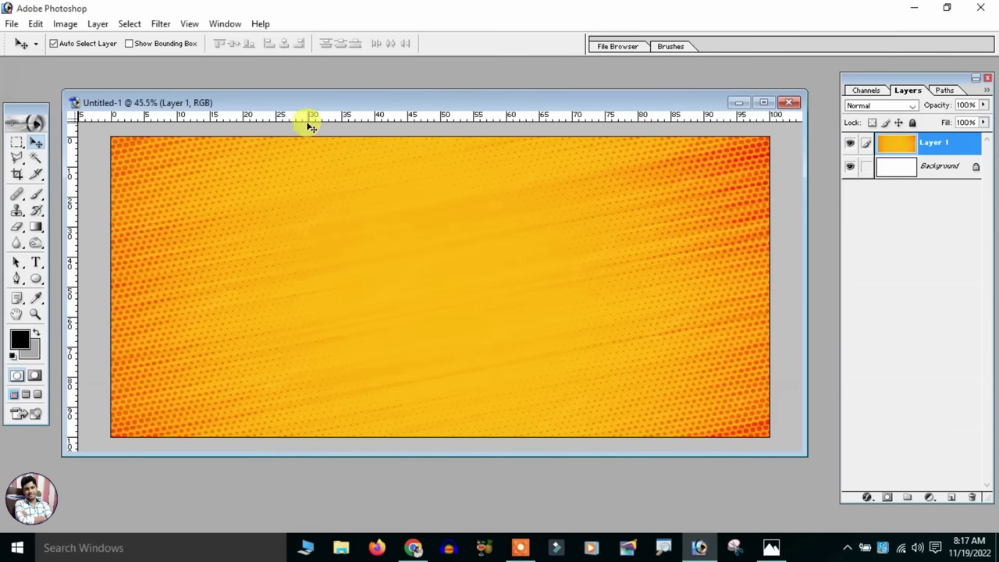
key(ctrl+r)
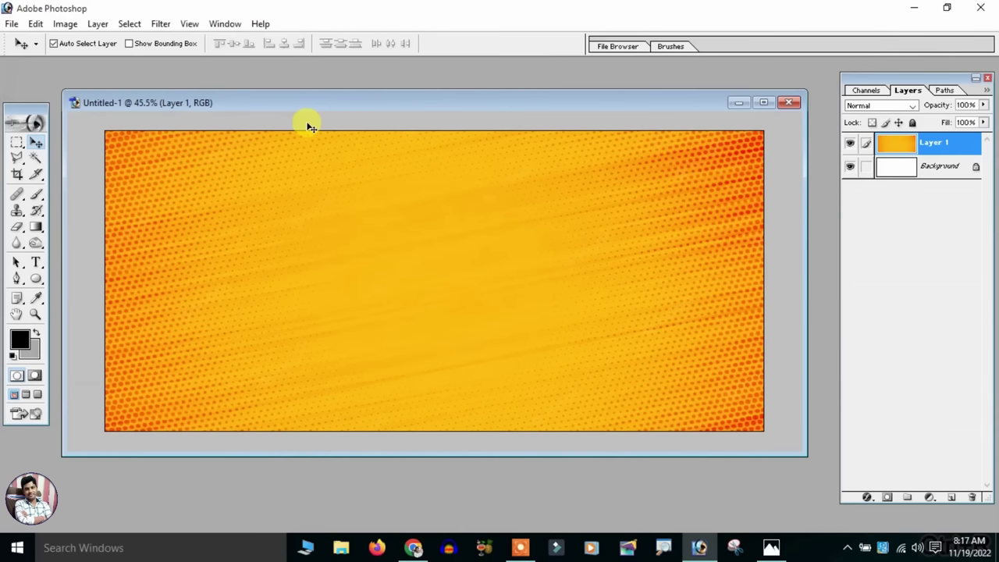
key(ctrl+r)
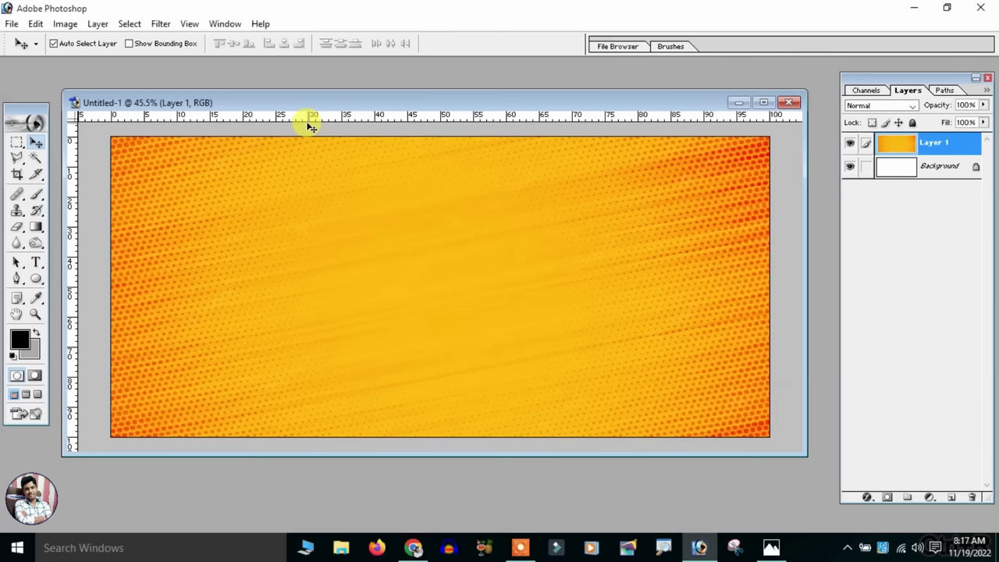
right_click(337, 121)
Keep rulers in percent and add a vertical guide at position 50% via View > New Guide
click(378, 233)
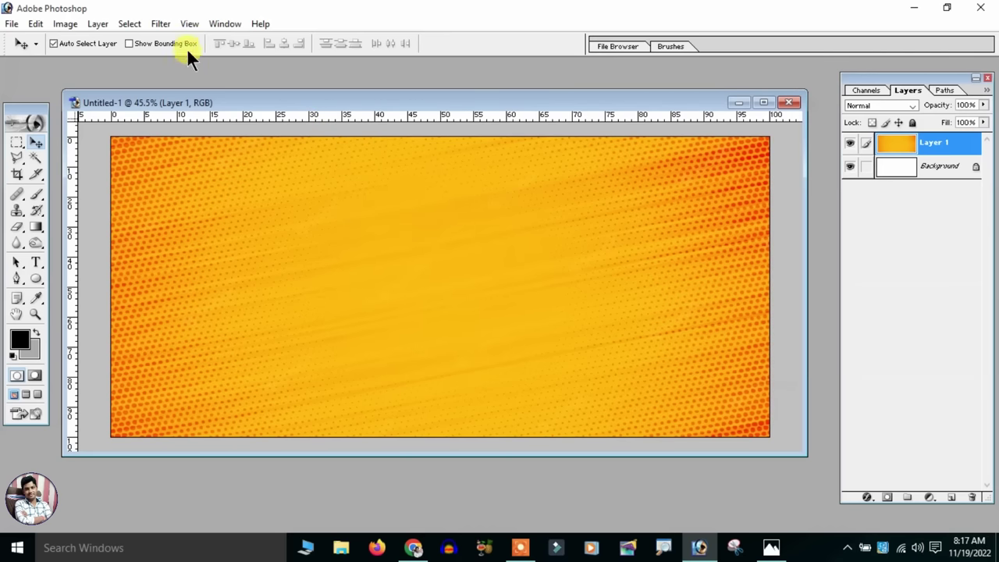
click(189, 24)
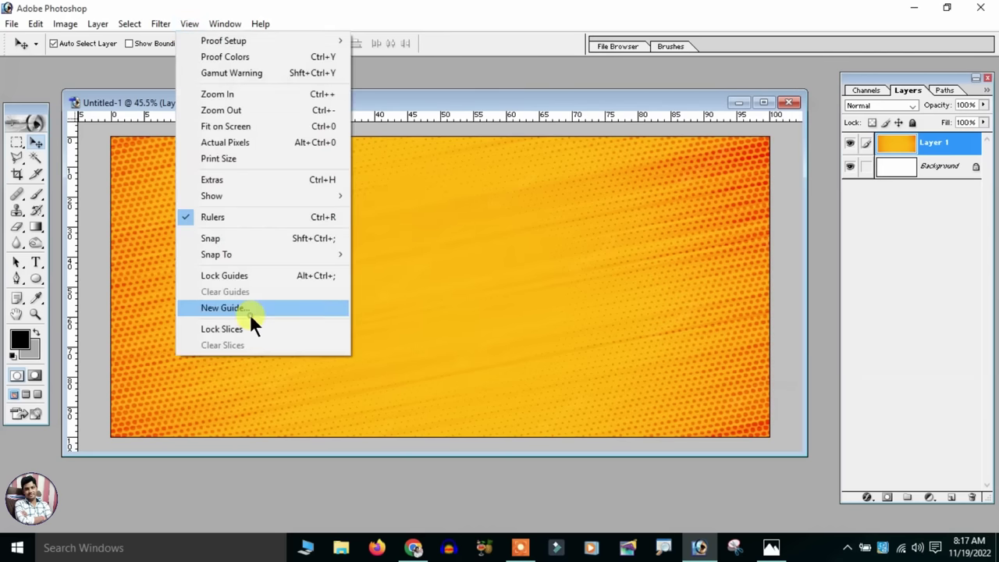
click(250, 311)
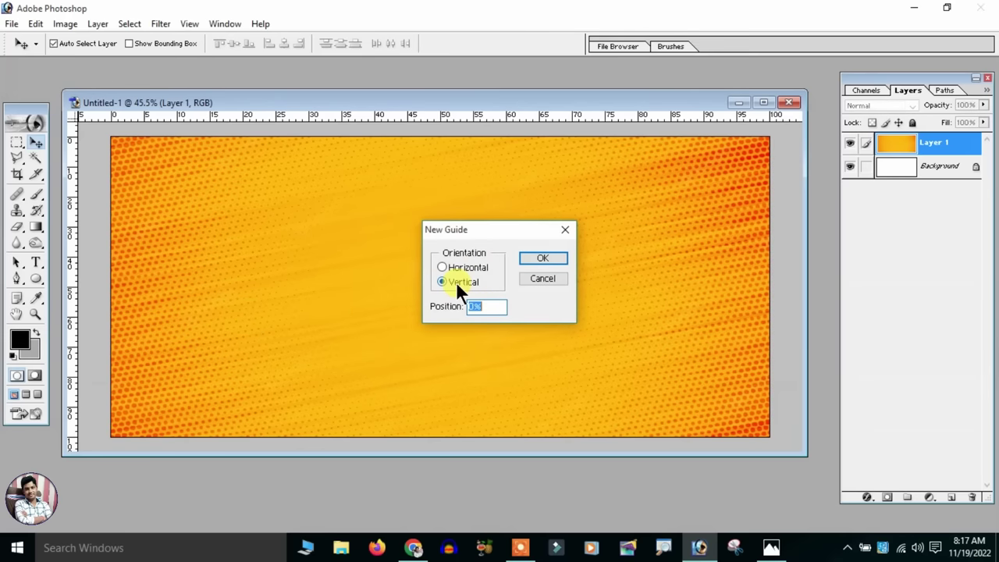
click(495, 307)
drag(495, 307, 317, 309)
text(50)
click(529, 265)
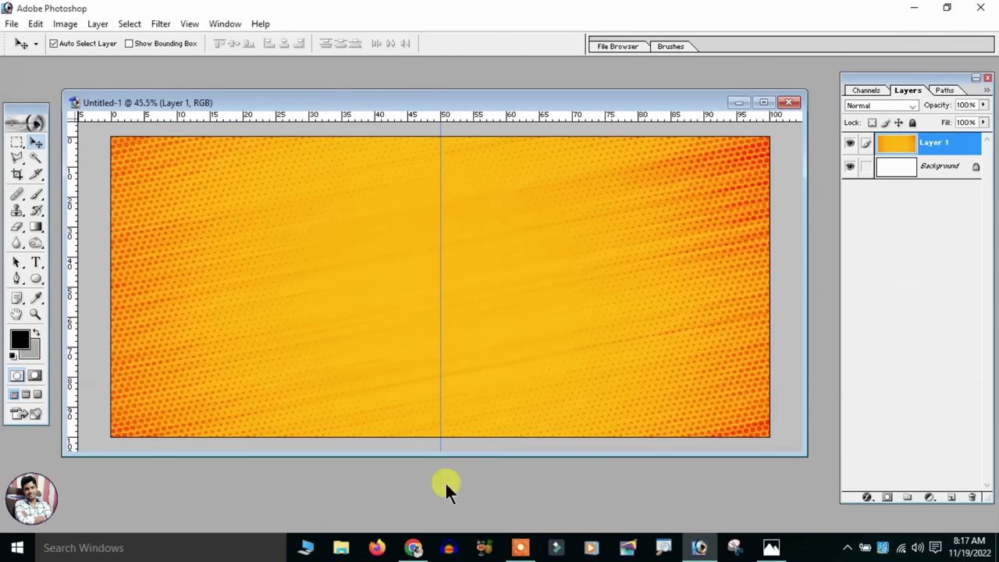
Copy the Pngtree 'Shri Ganeshaya Namah' calligraphy image from Chrome's image results
click(414, 547)
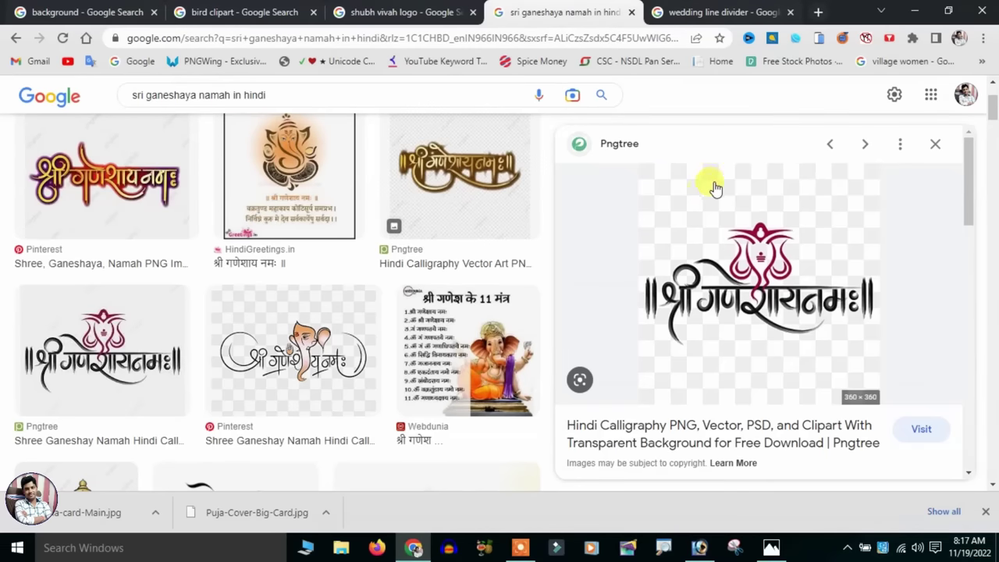
scroll(531, 328, up, 3)
scroll(530, 327, down, 3)
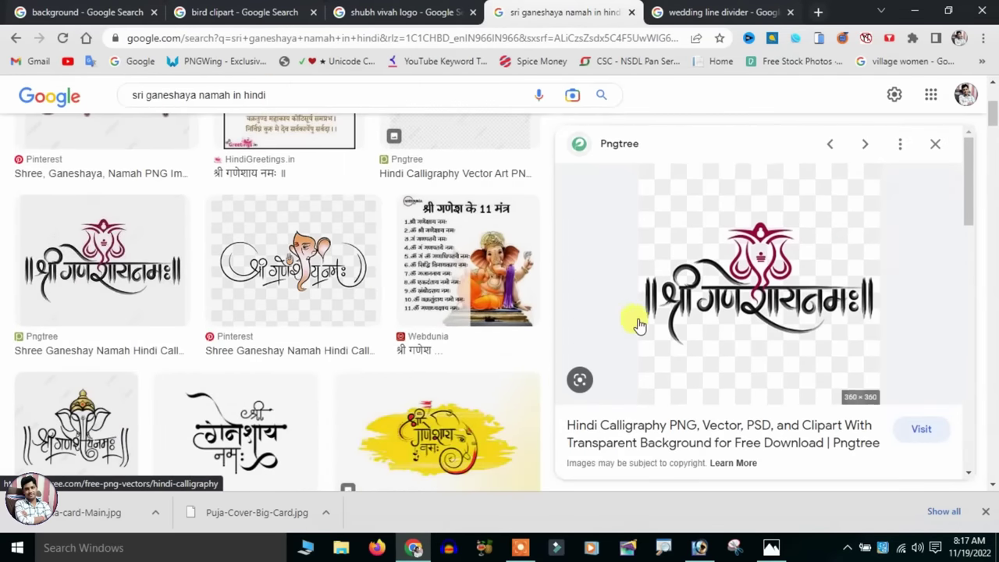
scroll(636, 323, down, 3)
scroll(636, 348, down, 2)
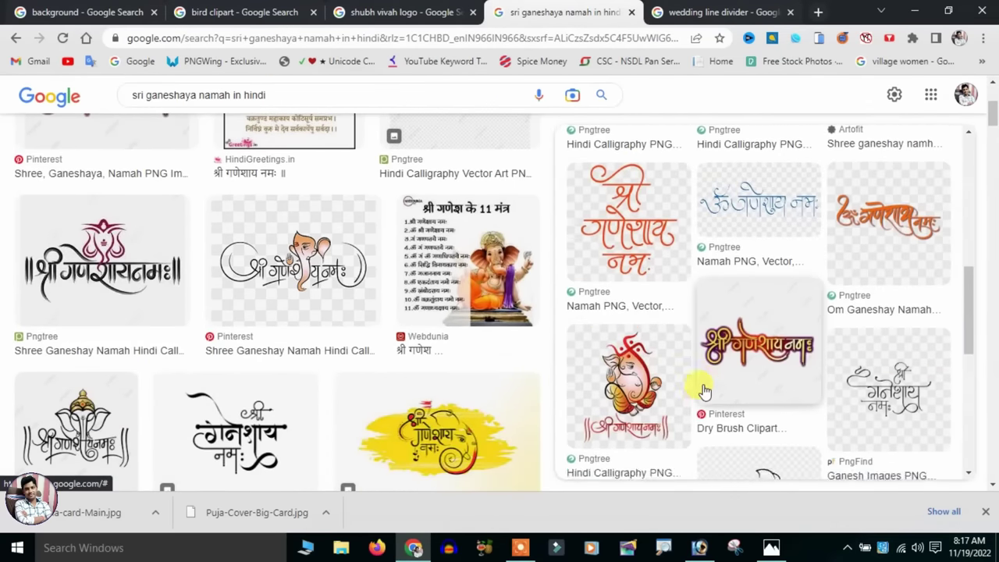
scroll(698, 383, down, 2)
scroll(705, 384, up, 5)
scroll(704, 384, up, 4)
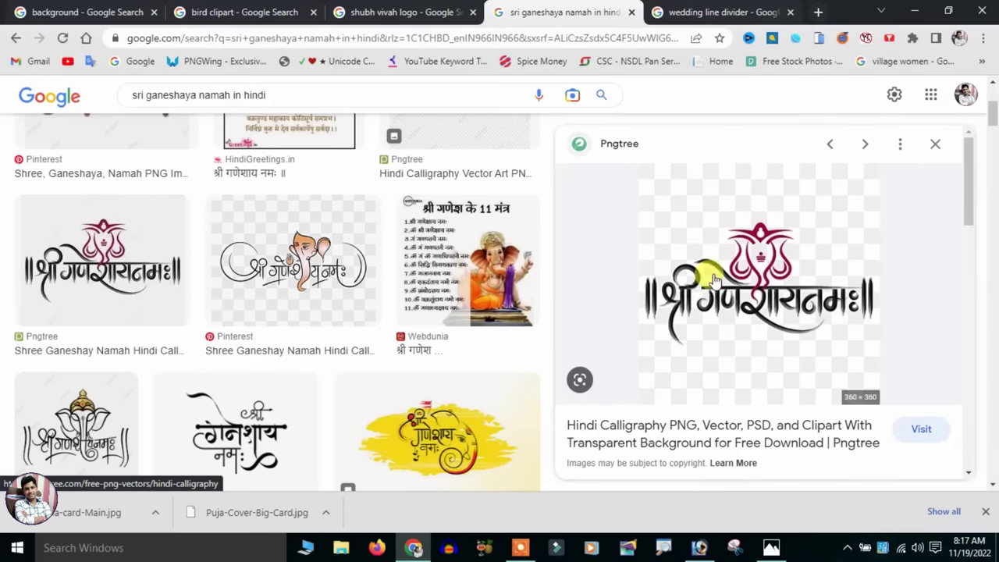
right_click(759, 224)
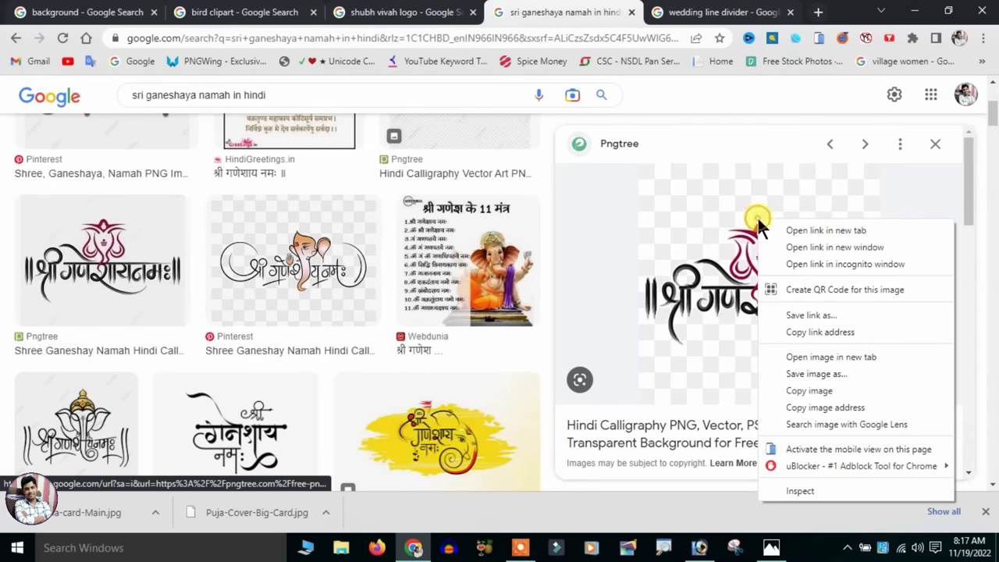
click(808, 386)
click(699, 547)
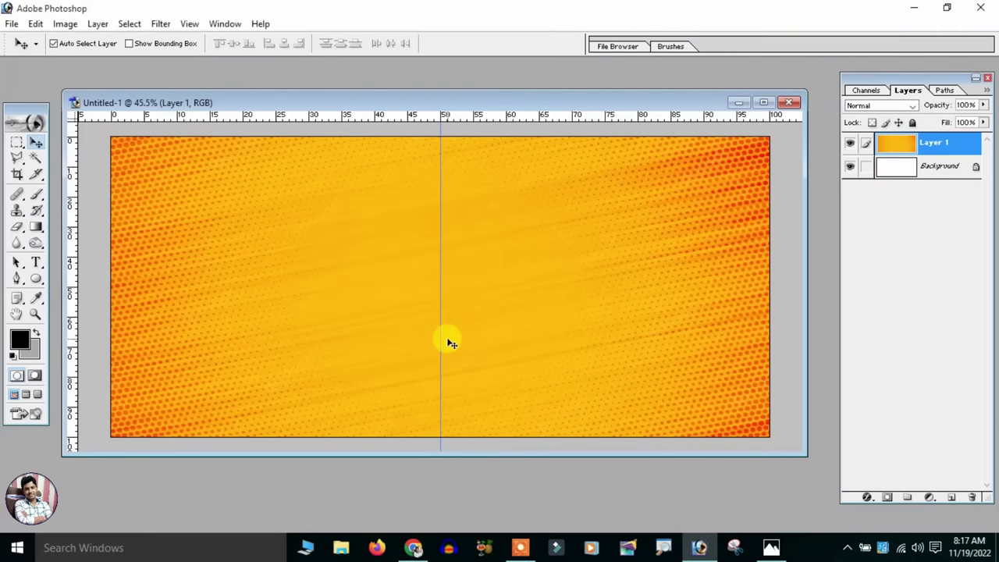
Paste the calligraphy onto the card as a new layer and zoom in on it
key(ctrl+v)
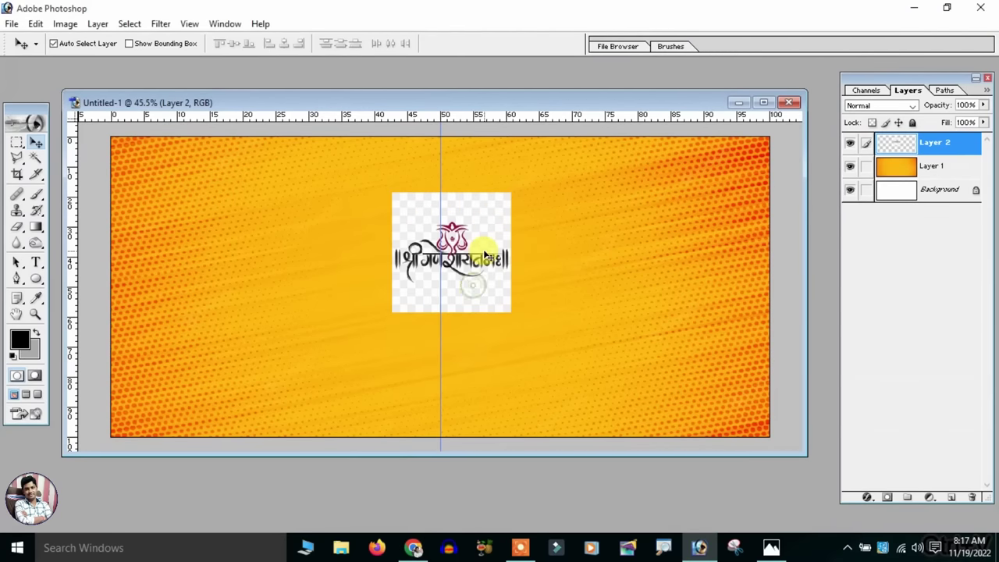
key(ctrl+plus)
key(ctrl+plus)
drag(464, 257, 212, 281)
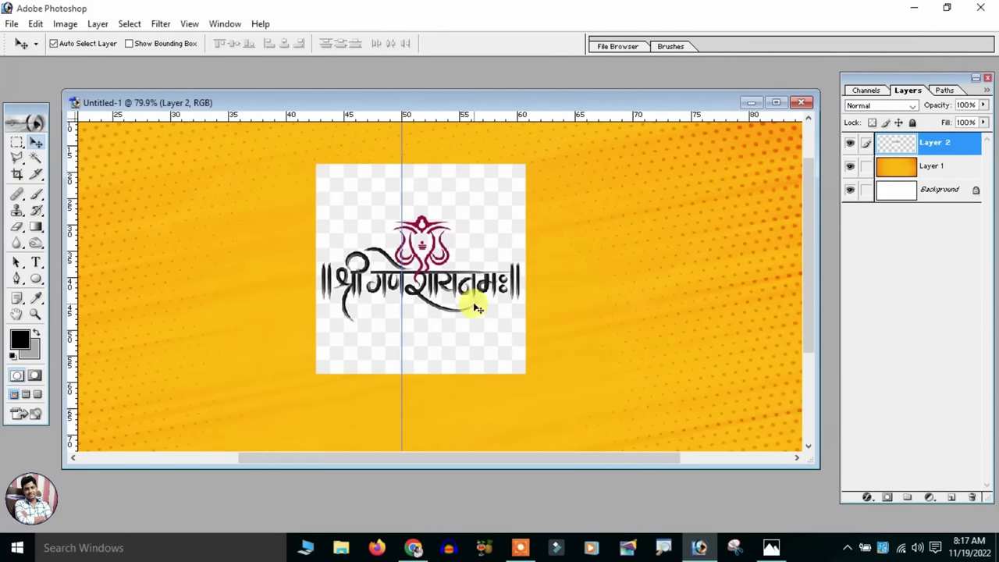
scroll(474, 304, up, 1)
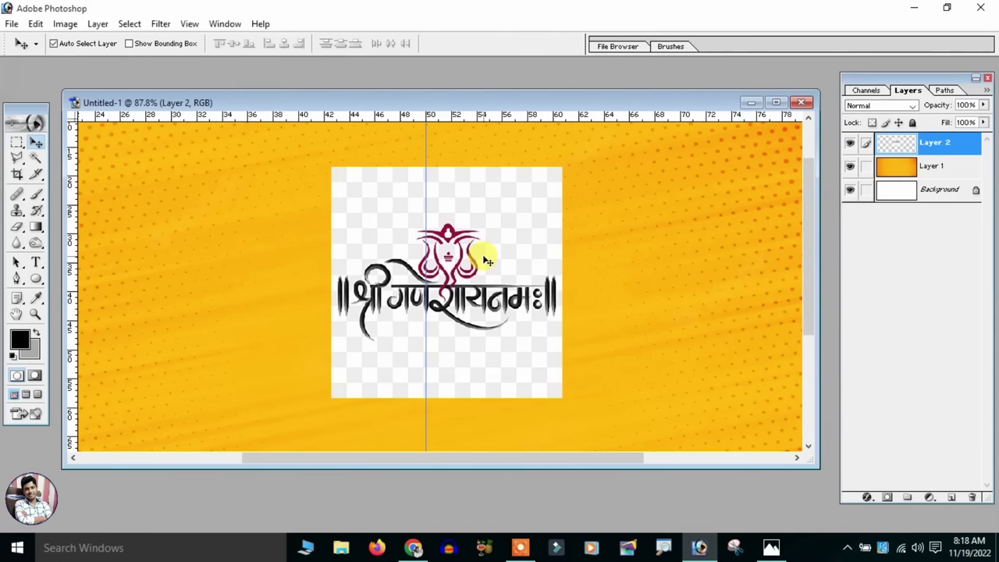
Delete the calligraphy's checkered background using the Magic Wand at tolerance 35
click(34, 160)
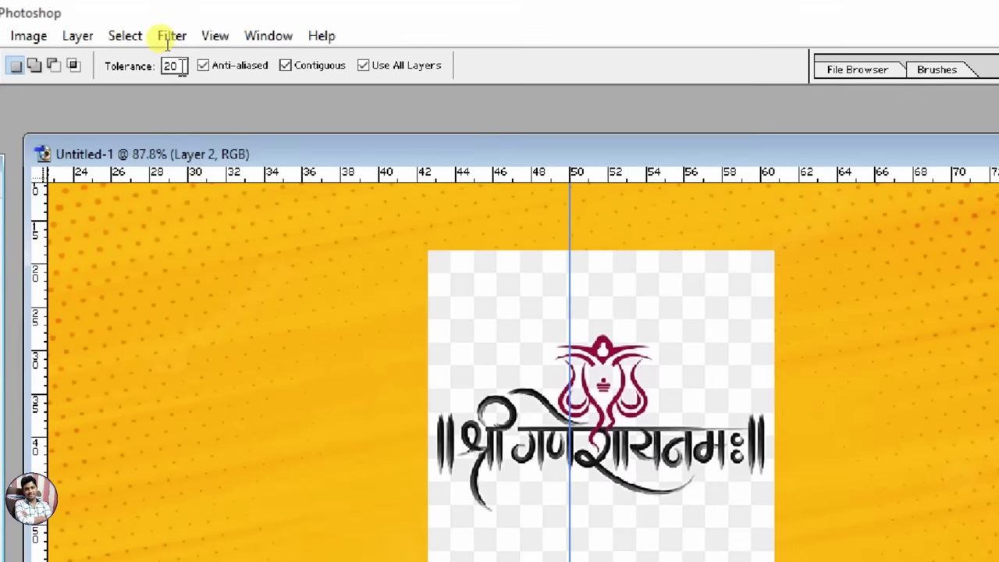
double_click(172, 66)
text(35)
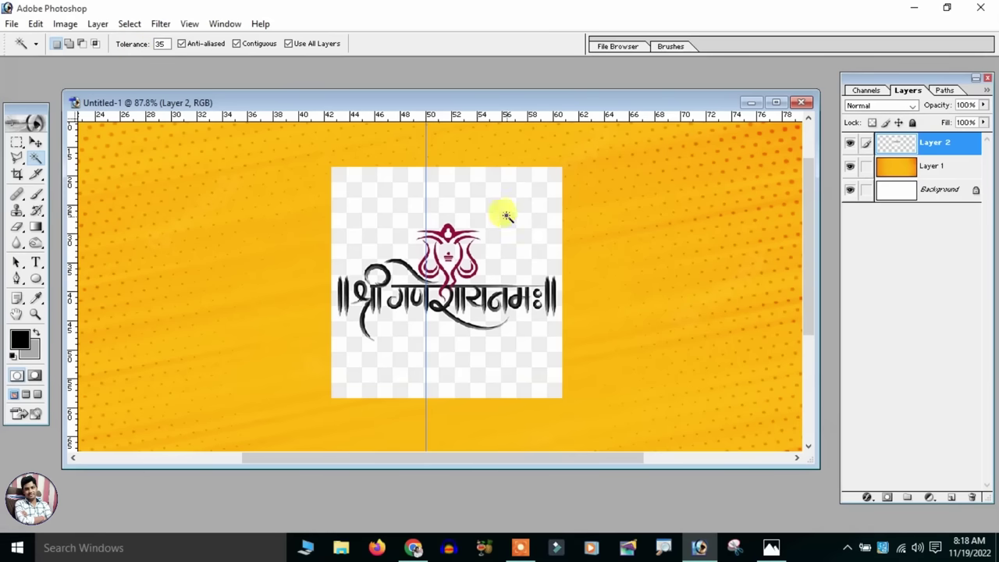
click(500, 206)
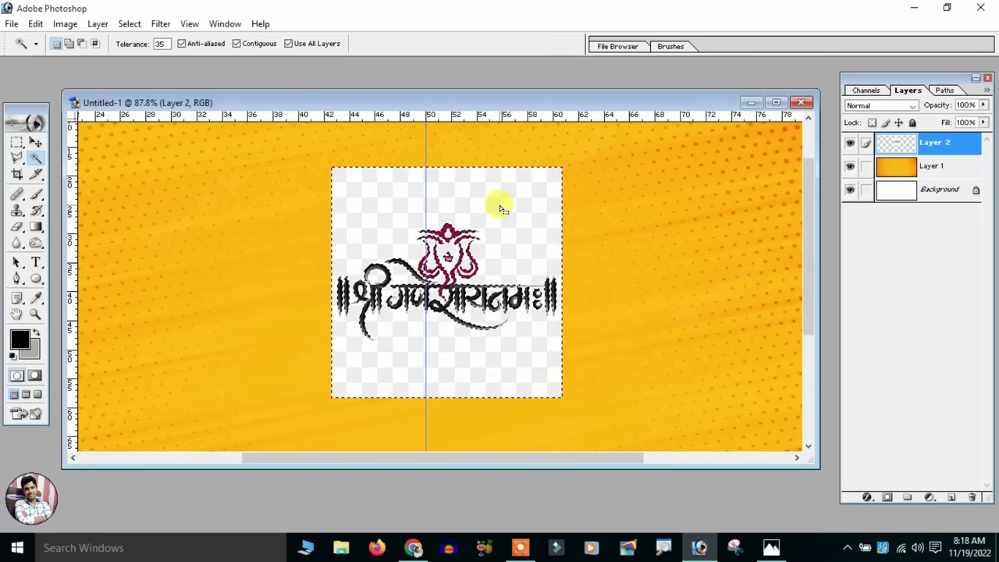
key(Delete)
key(ctrl+d)
scroll(437, 281, up, 2)
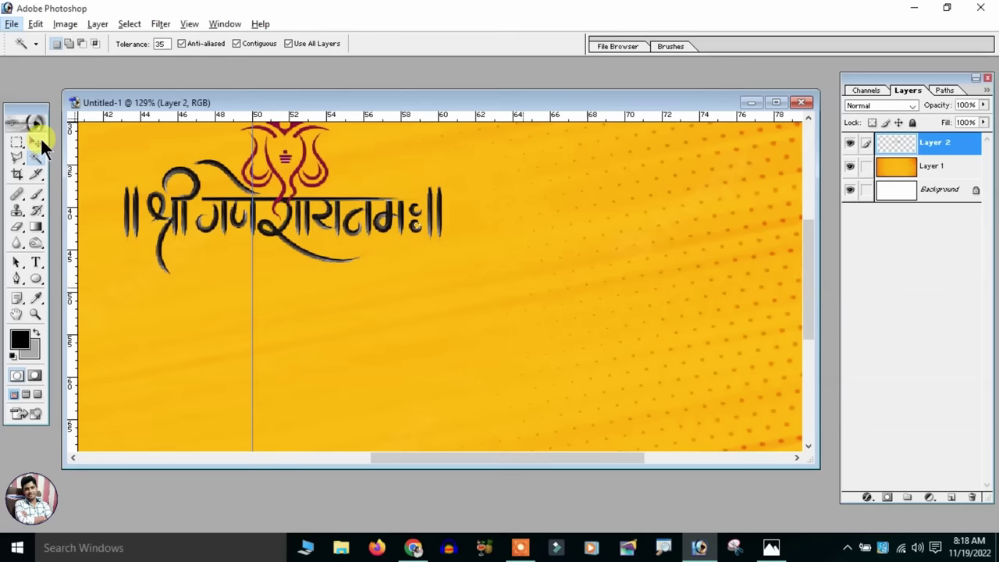
click(36, 142)
scroll(429, 258, down, 2)
scroll(428, 257, down, 1)
scroll(428, 257, up, 1)
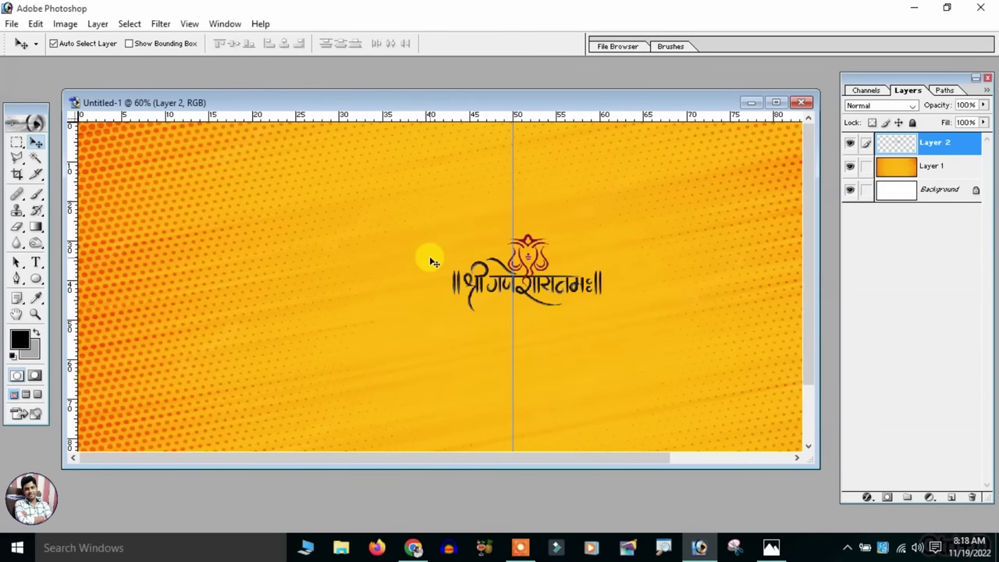
Free-transform the calligraphy up to the card's top centre on the 50% guide
key(ctrl+t)
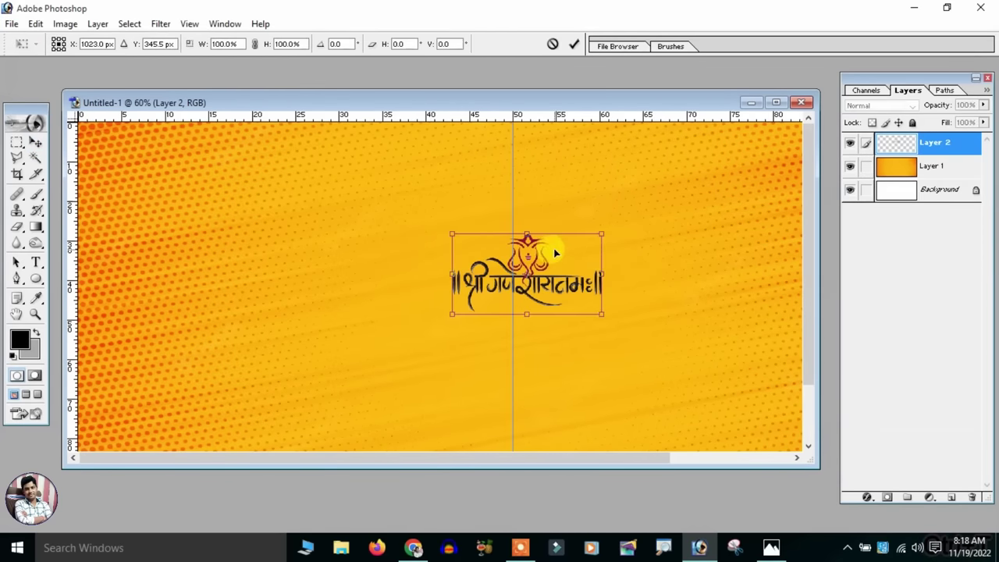
scroll(547, 252, down, 1)
drag(477, 257, 473, 191)
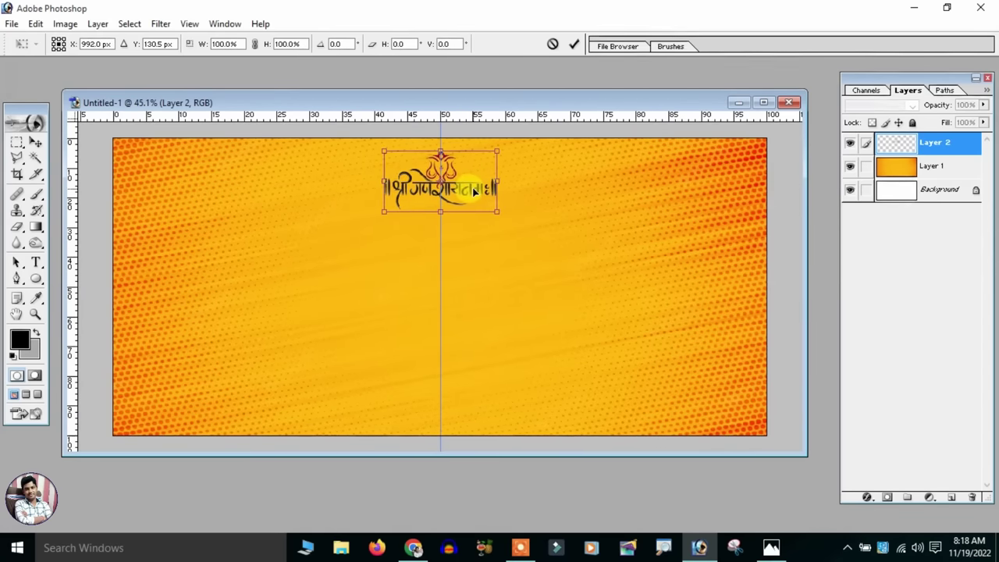
scroll(469, 203, up, 1)
scroll(453, 266, up, 1)
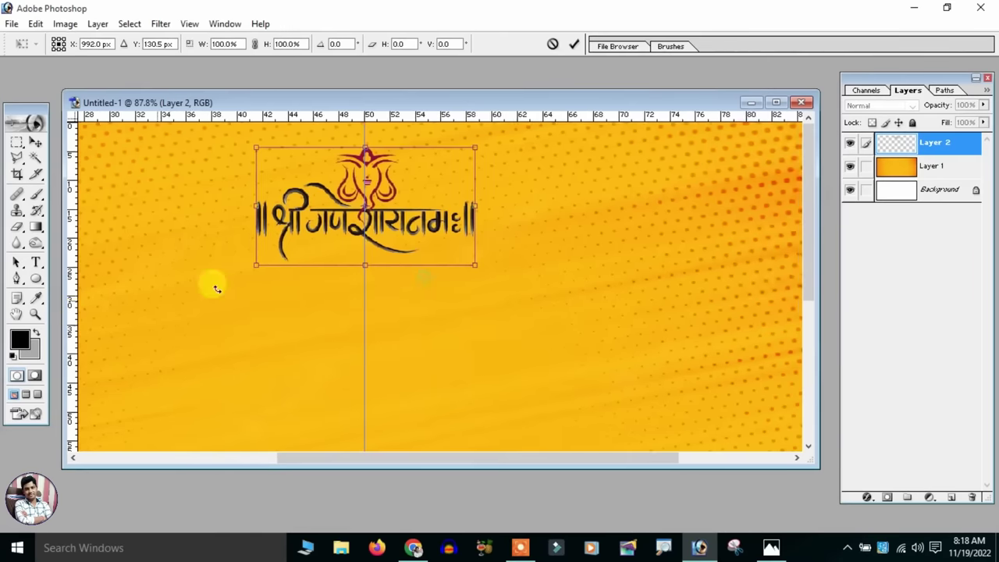
scroll(217, 289, up, 1)
drag(593, 178, 573, 194)
key(Return)
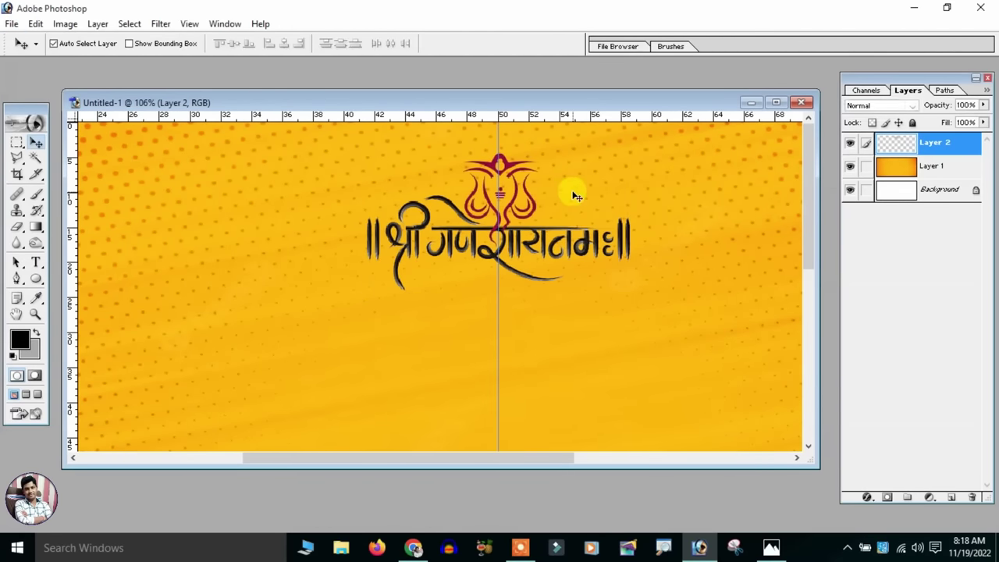
scroll(573, 195, down, 5)
scroll(573, 194, down, 1)
scroll(573, 195, up, 1)
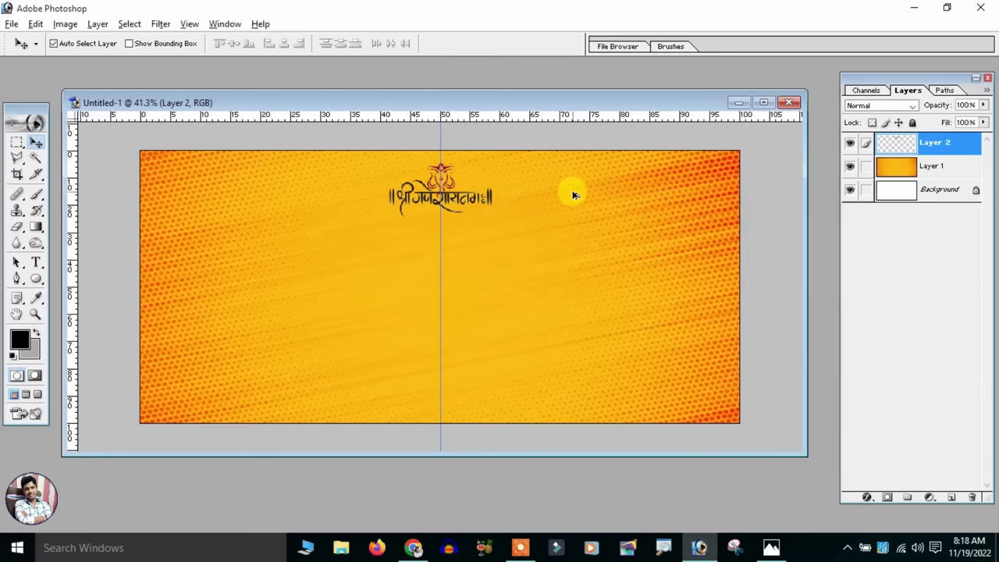
scroll(573, 194, down, 1)
scroll(457, 193, up, 4)
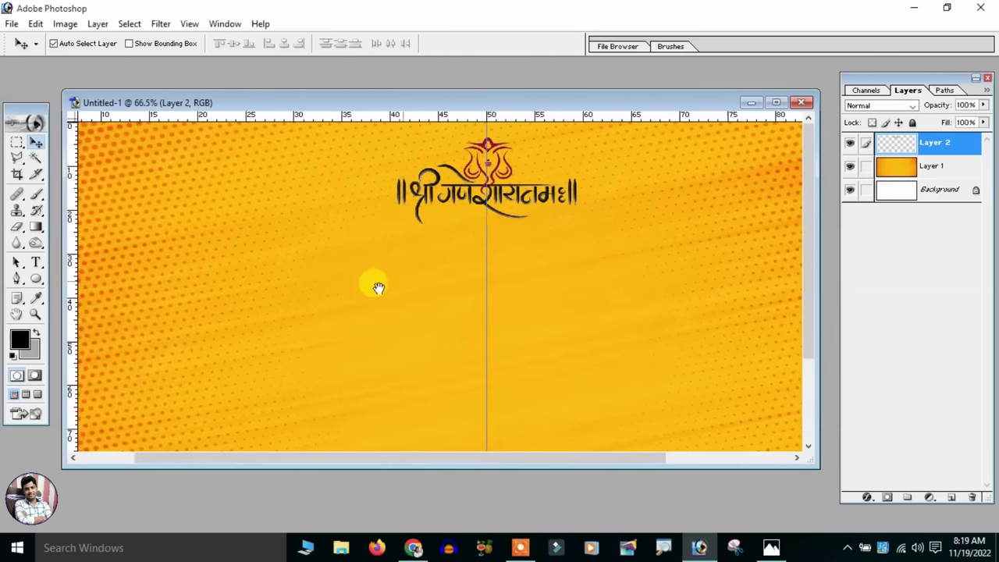
Add a Drop Shadow layer style to the calligraphy with a white shadow colour
click(96, 24)
mouse_move(129, 110)
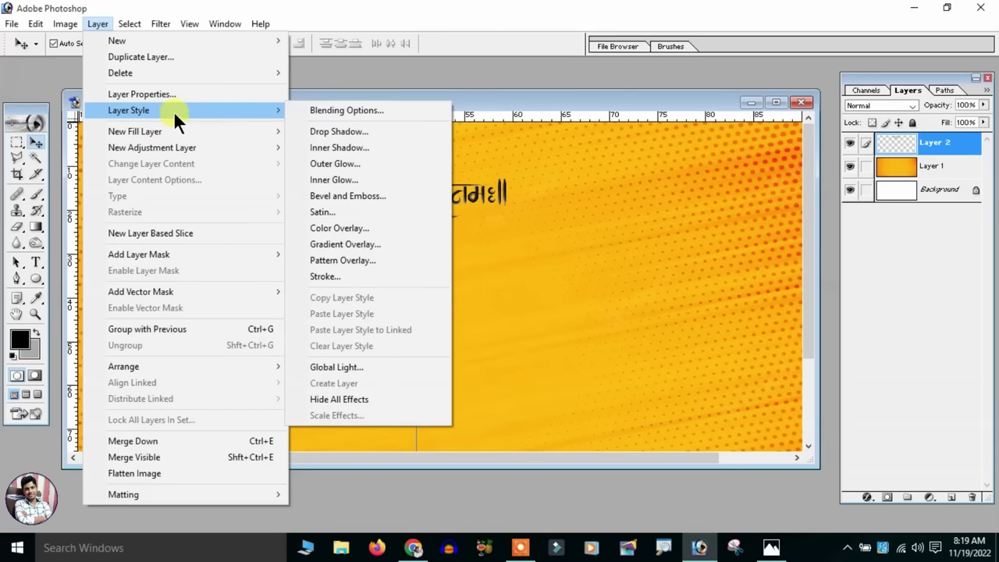
click(351, 132)
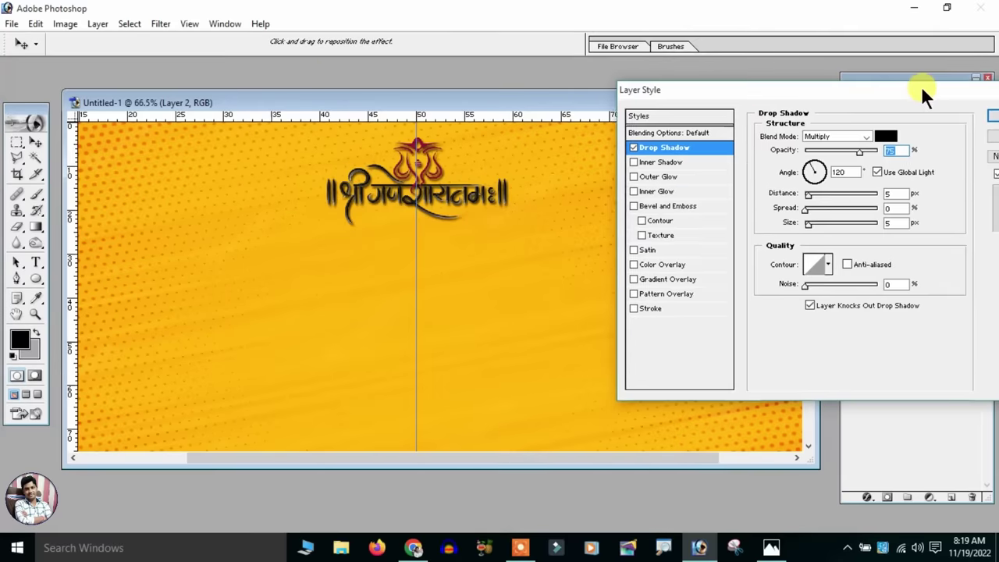
drag(441, 126, 910, 85)
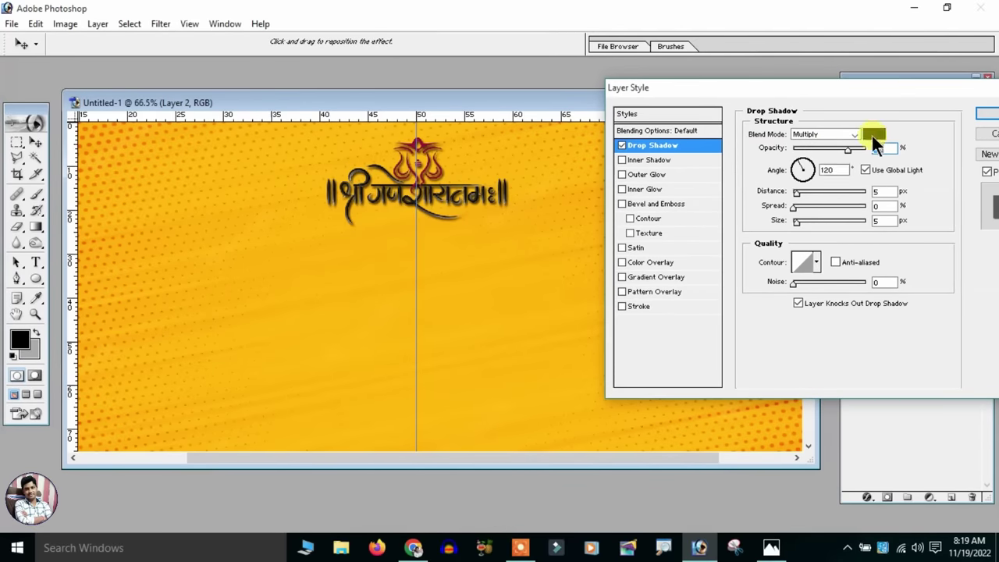
click(872, 134)
click(474, 109)
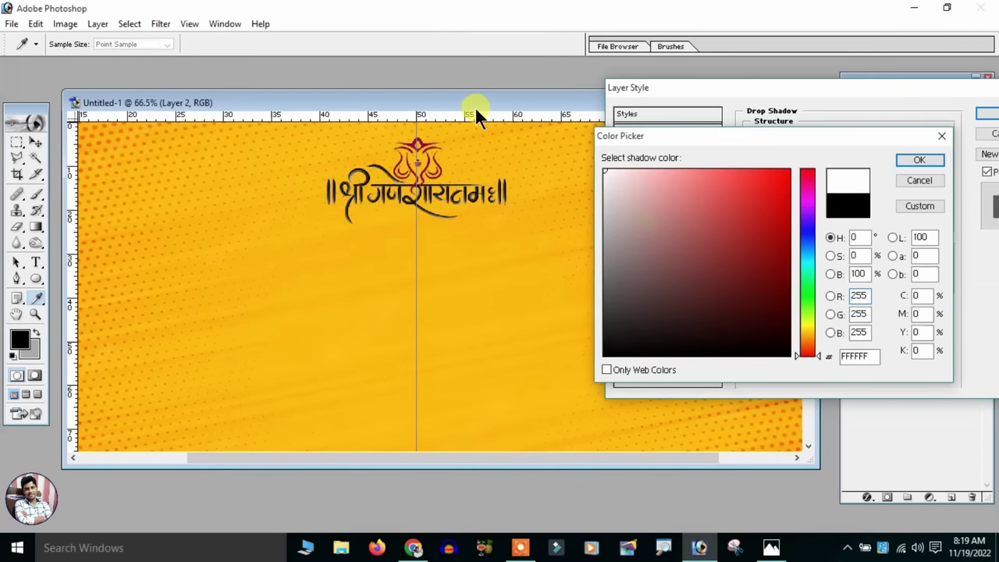
click(918, 156)
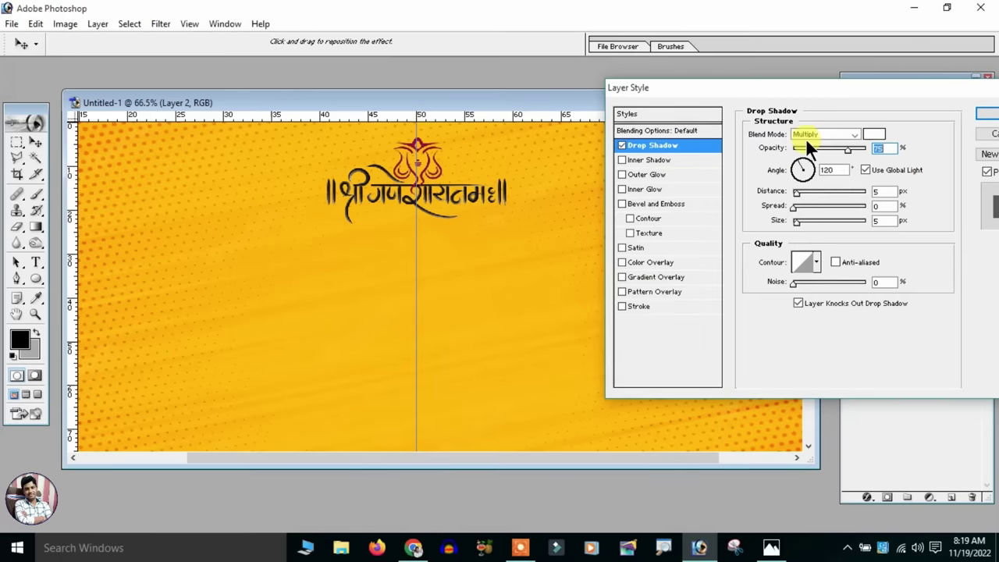
Set the shadow blend mode to Normal at 100% opacity and apply it
click(808, 133)
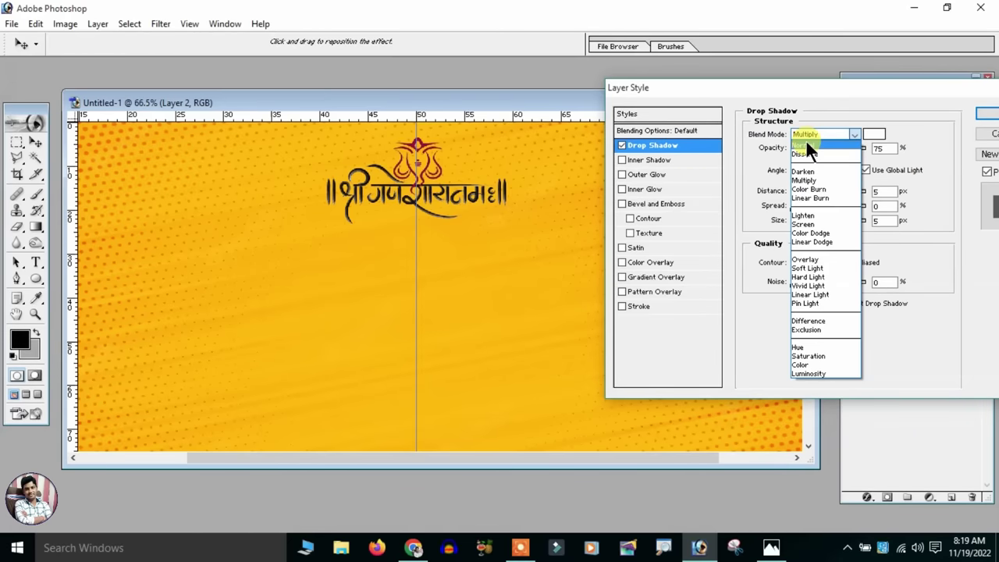
click(828, 143)
drag(849, 148, 846, 147)
click(874, 146)
text(100)
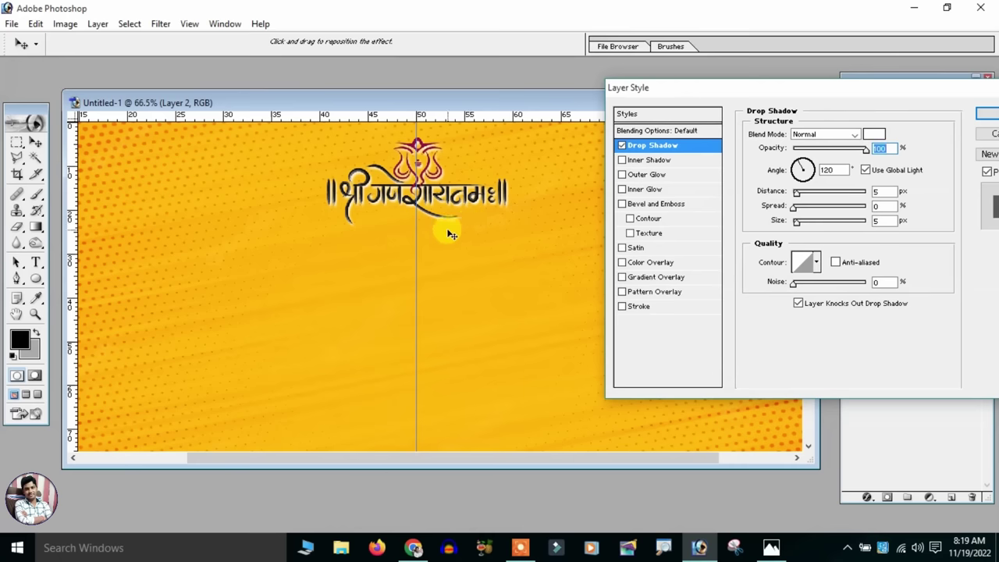
drag(766, 84, 695, 84)
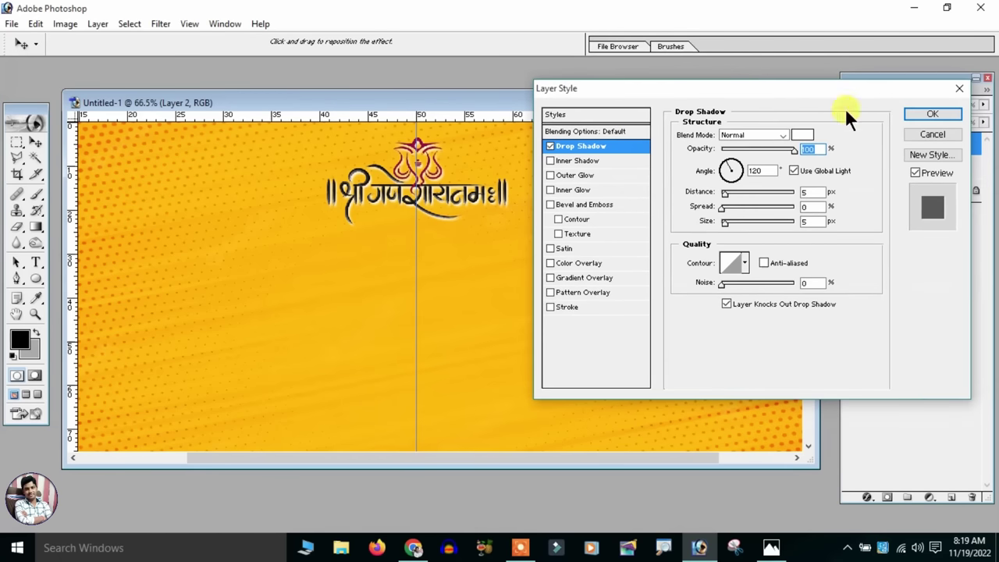
click(929, 115)
scroll(664, 242, down, 2)
scroll(671, 257, down, 2)
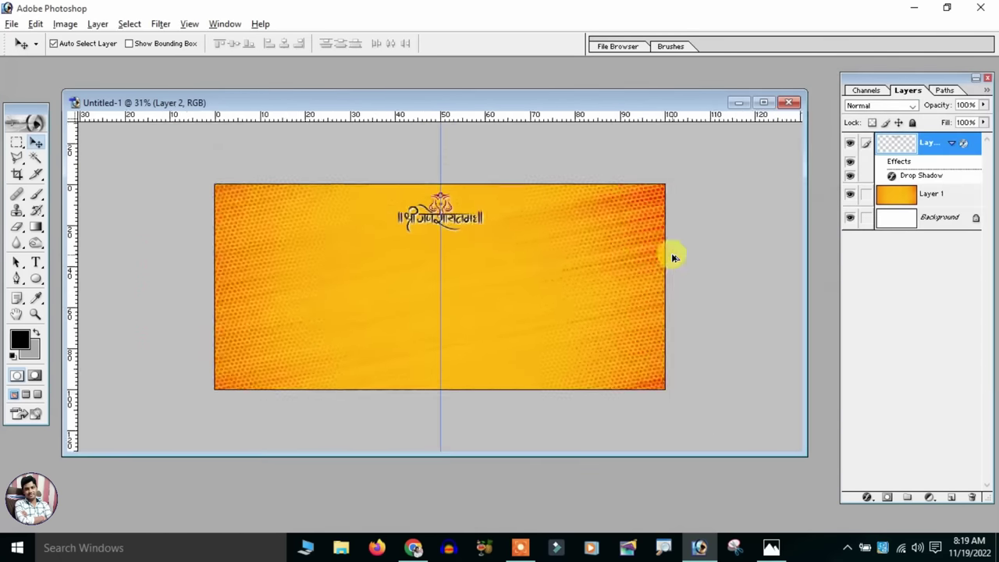
scroll(673, 257, up, 2)
scroll(672, 257, down, 1)
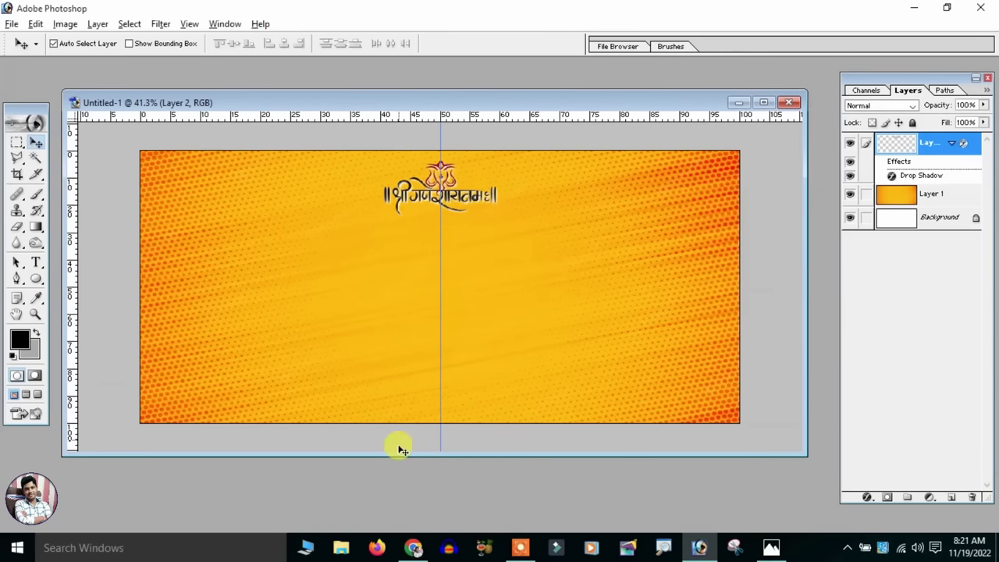
click(413, 548)
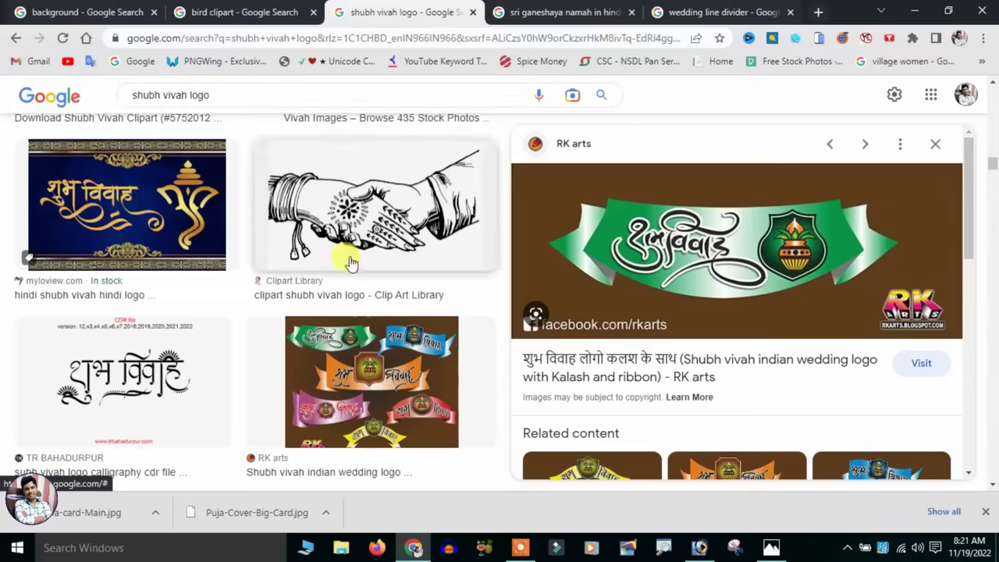
Copy the green RK arts 'Shubh Vivah' ribbon logo with the kalash from Google Images
scroll(332, 344, down, 5)
scroll(332, 344, down, 3)
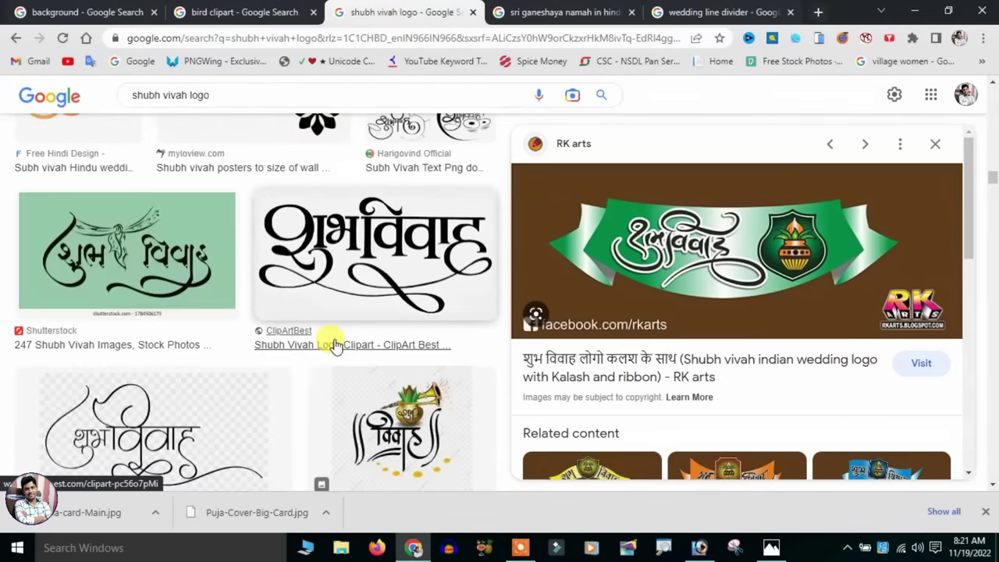
scroll(332, 344, up, 3)
scroll(729, 363, down, 5)
scroll(730, 363, down, 5)
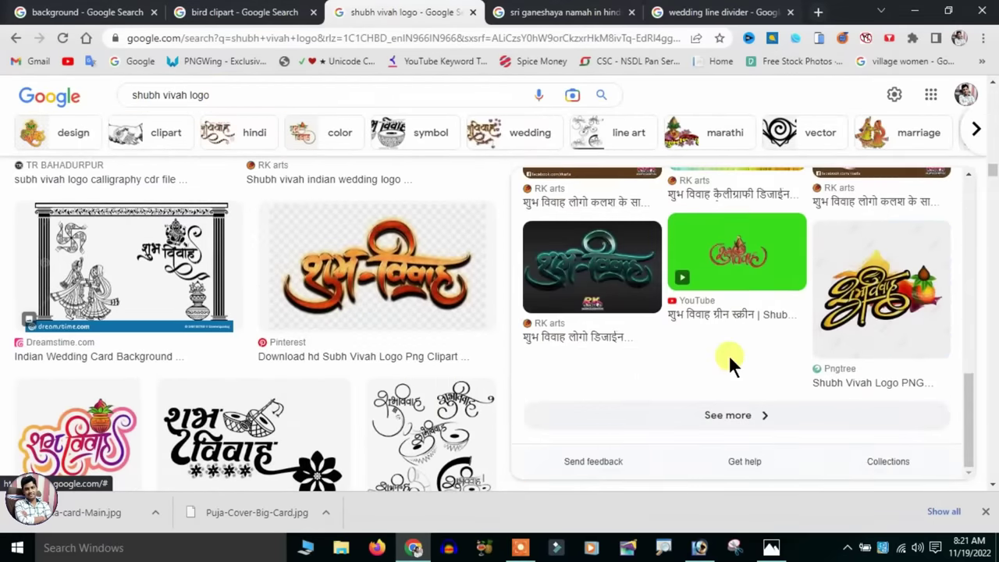
scroll(729, 354, up, 5)
scroll(729, 354, up, 5)
scroll(729, 354, up, 2)
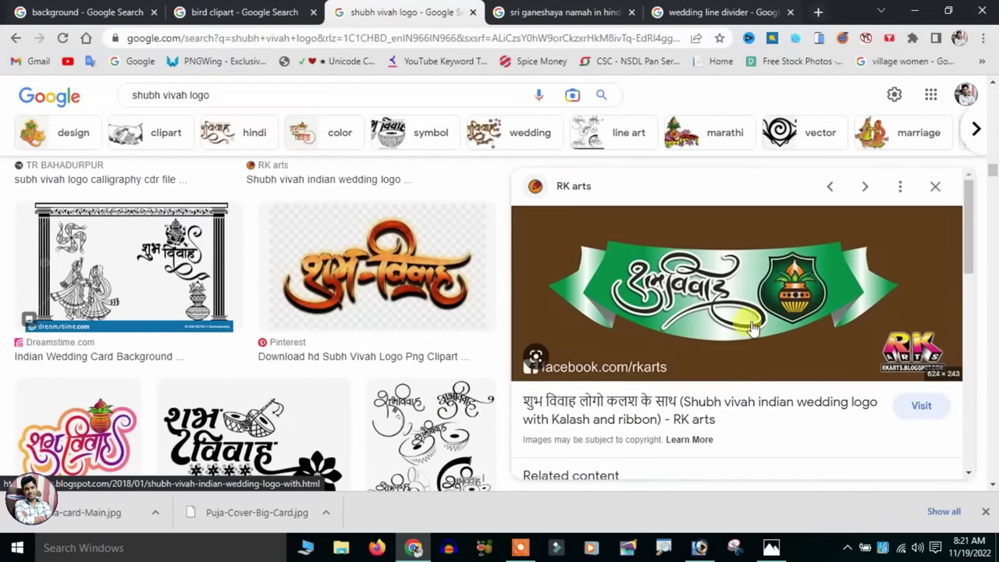
right_click(701, 266)
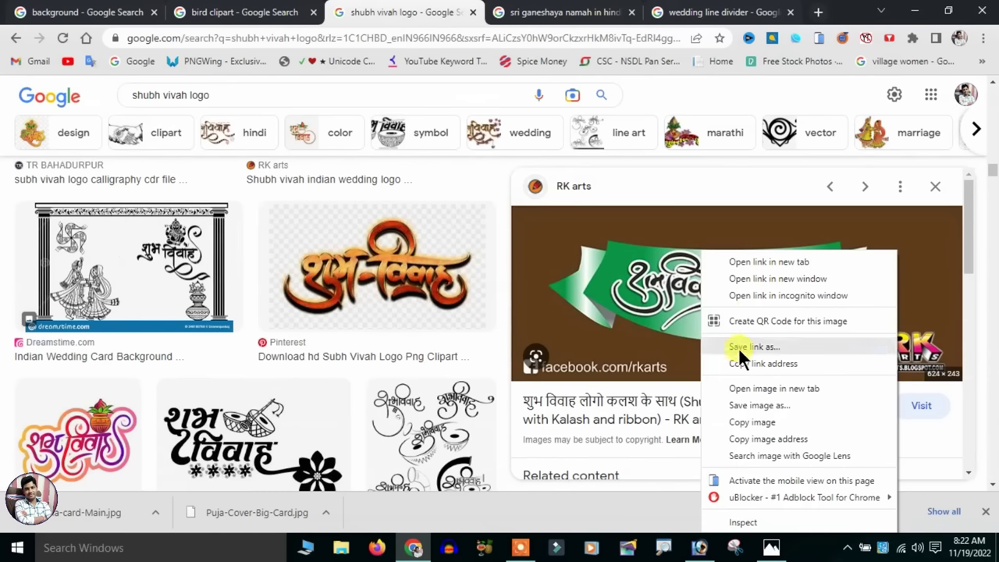
click(753, 422)
Paste the Shubh Vivah ribbon logo onto the wedding card and position it
click(699, 547)
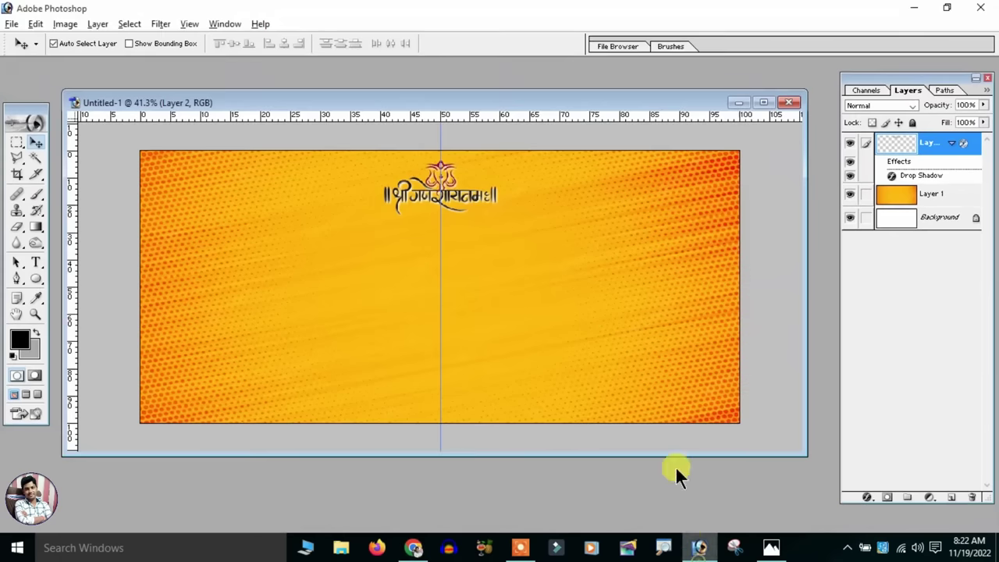
key(ctrl+v)
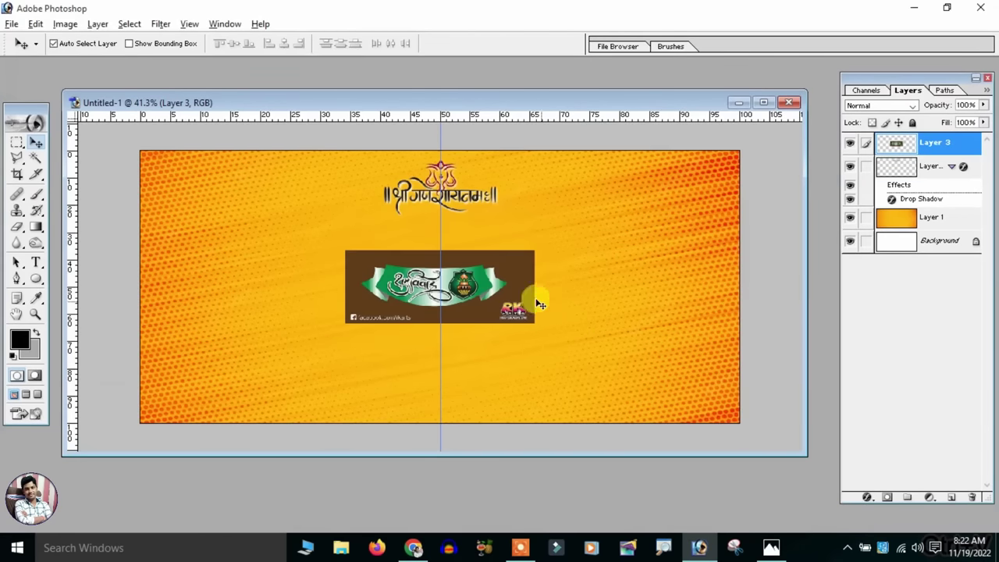
mouse_move(499, 281)
mouse_down()
mouse_move(658, 275)
mouse_move(245, 272)
mouse_up()
scroll(654, 274, up, 2)
scroll(654, 268, up, 1)
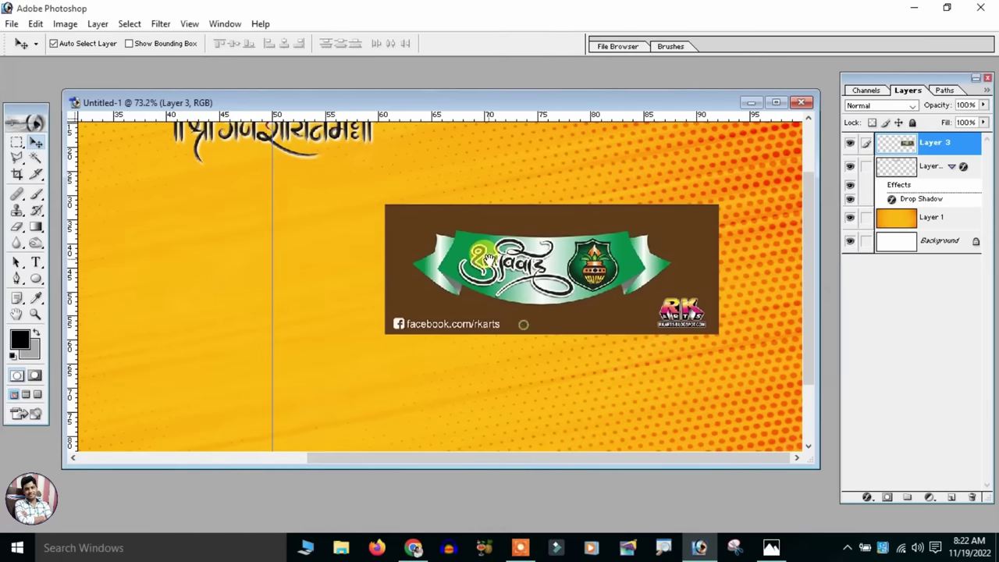
Erase the logo's facebook caption strip and RK watermark, then deselect
click(16, 143)
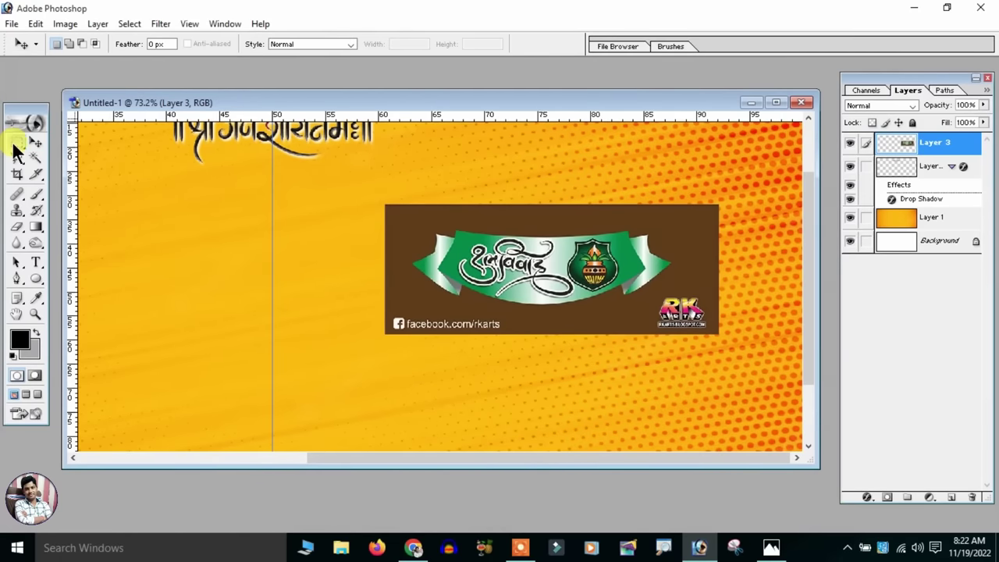
drag(372, 308, 773, 363)
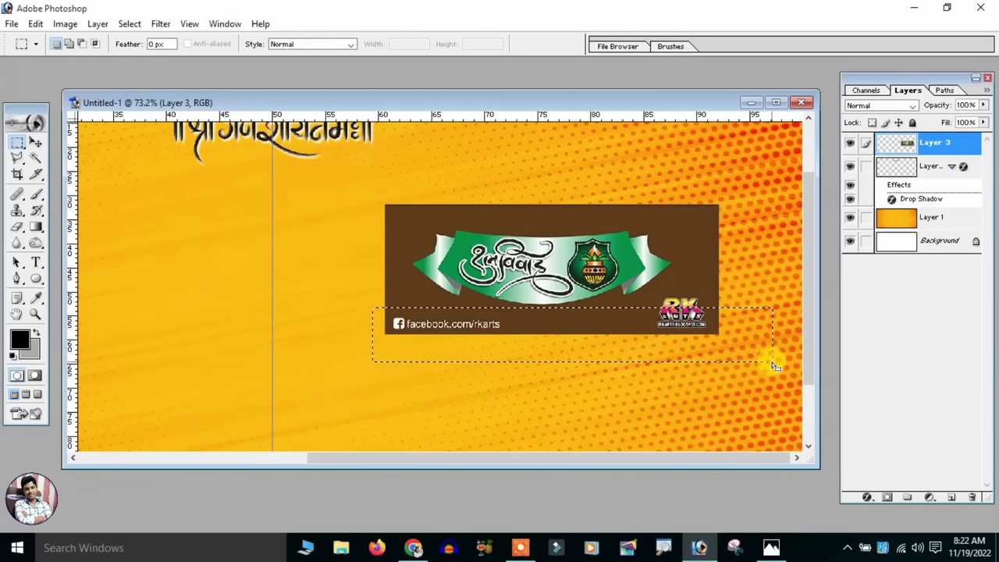
key(Delete)
right_click(637, 208)
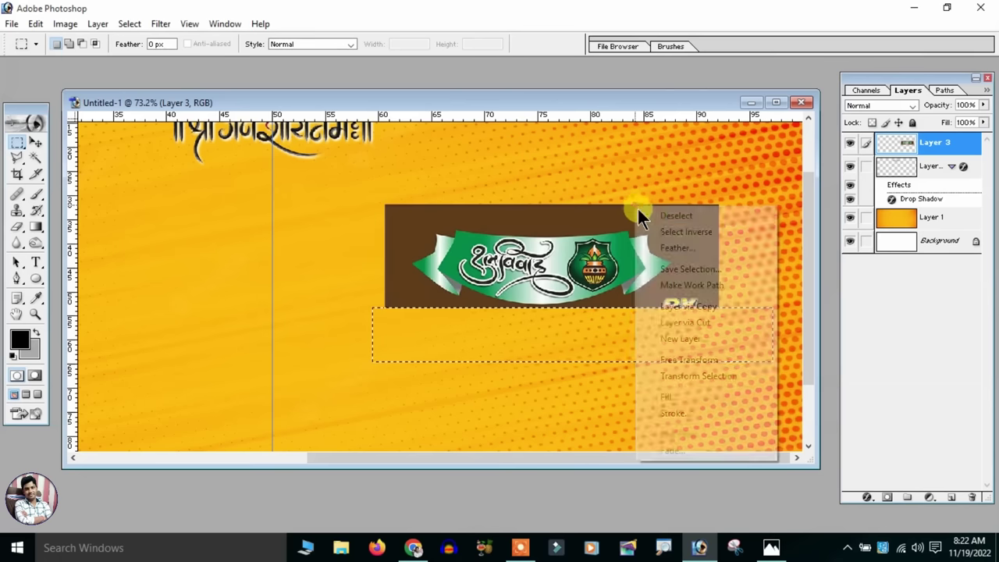
click(650, 288)
drag(654, 293, 740, 333)
key(Delete)
right_click(612, 217)
click(630, 227)
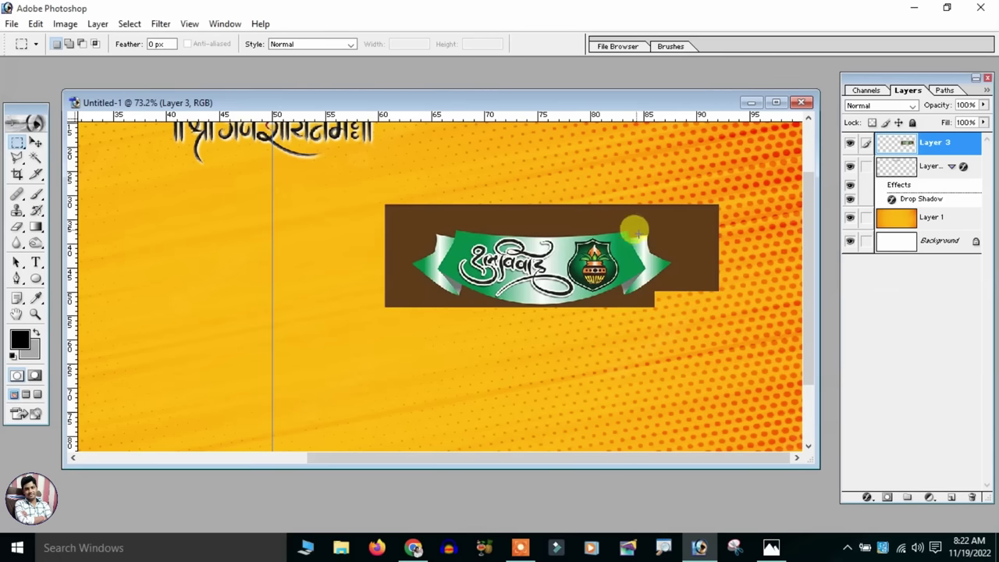
Erase the brown backdrop behind the ribbon with the Magic Eraser at Tolerance 35
alt+scroll(613, 224, up, 4)
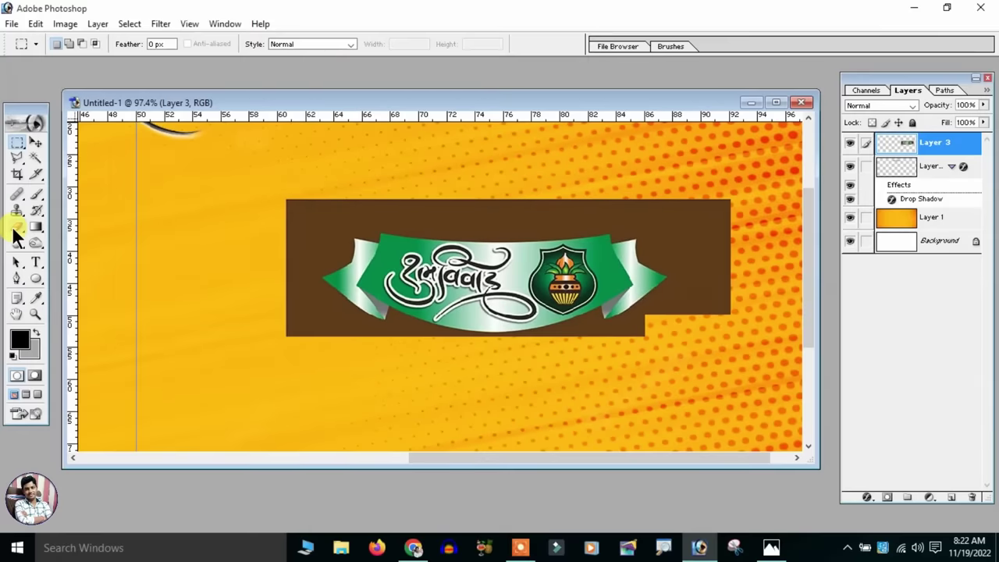
click(16, 228)
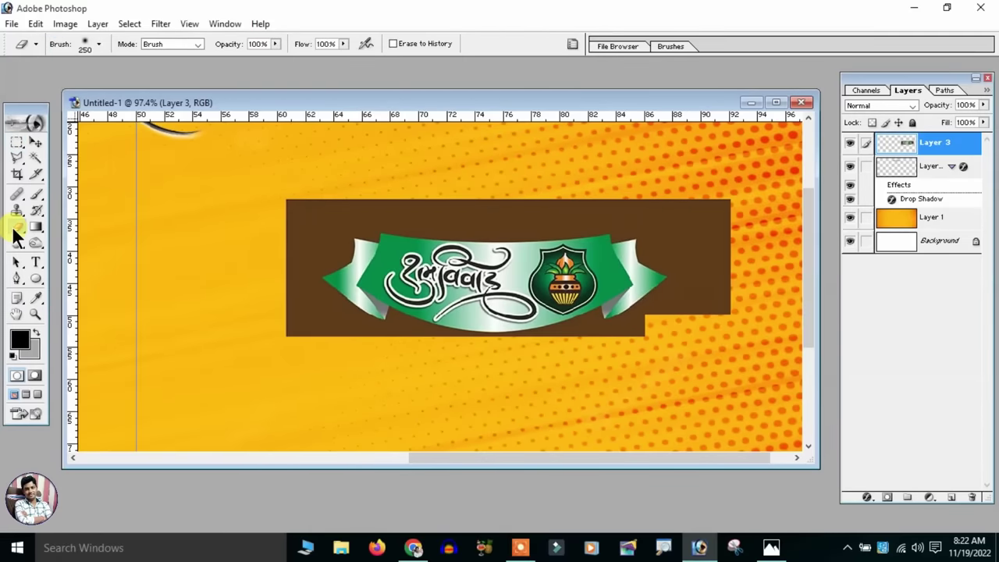
right_click(14, 231)
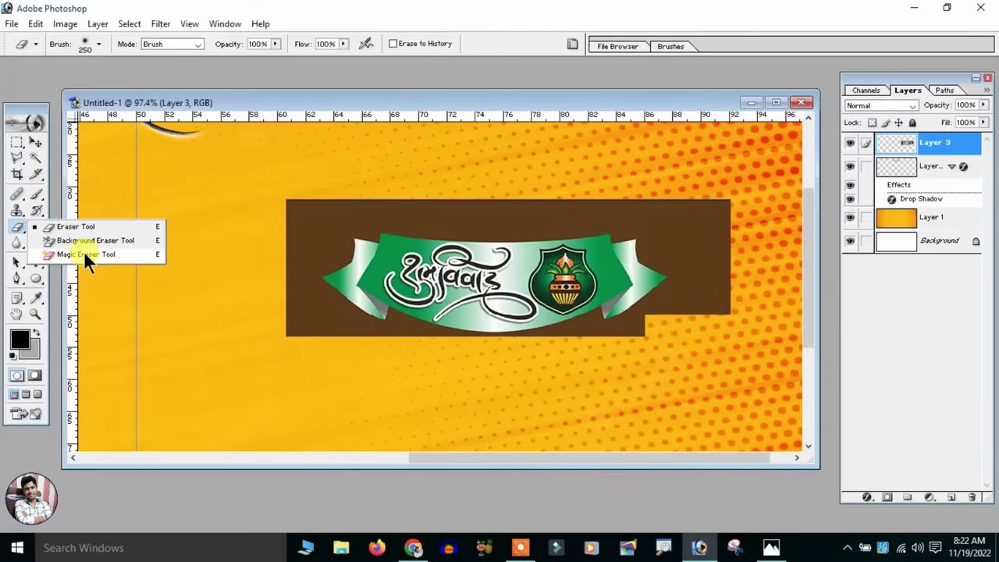
click(84, 251)
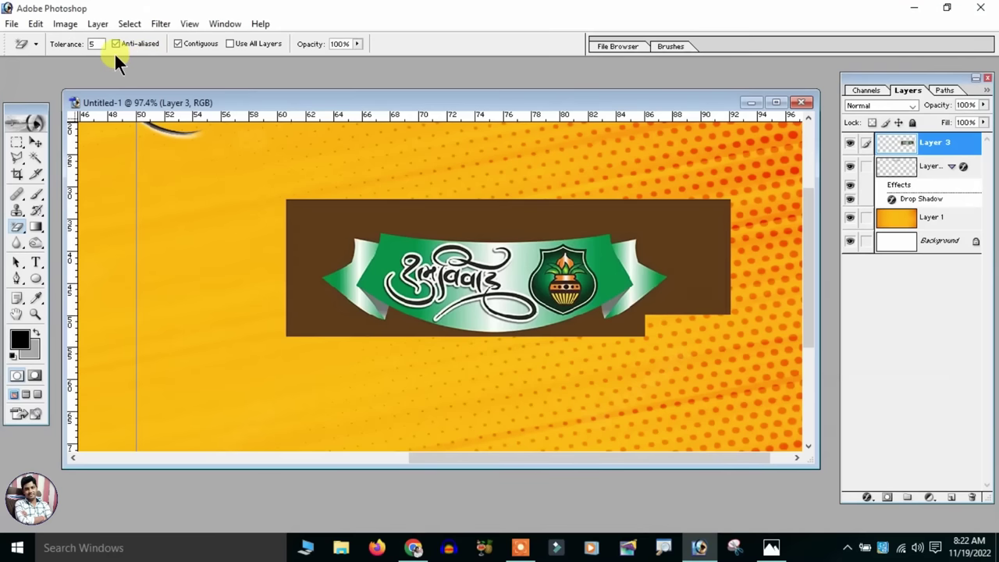
text(35)
click(539, 219)
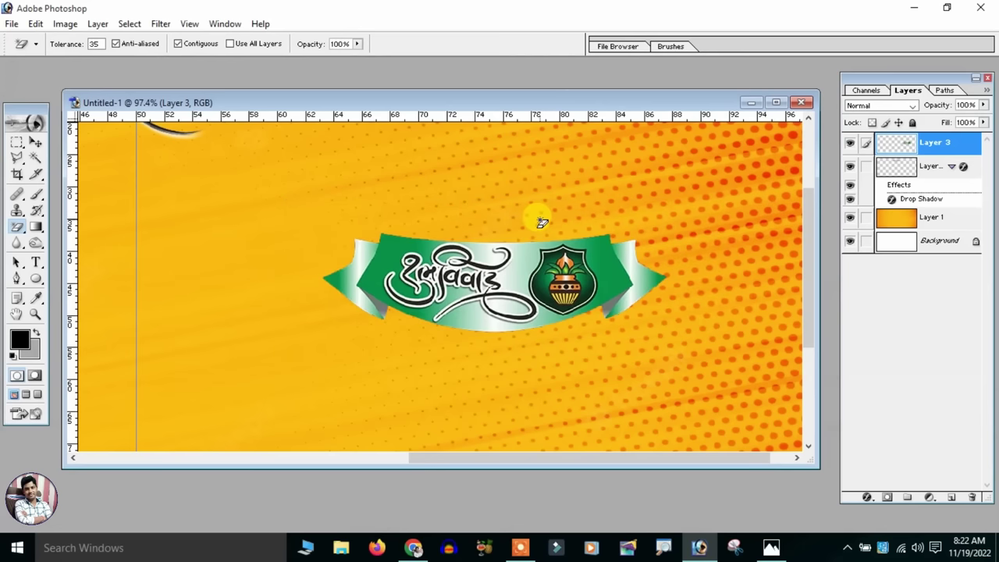
Move the green ribbon banner to the card's top-right corner beside the Ganesh calligraphy
key(v)
key(ctrl+0)
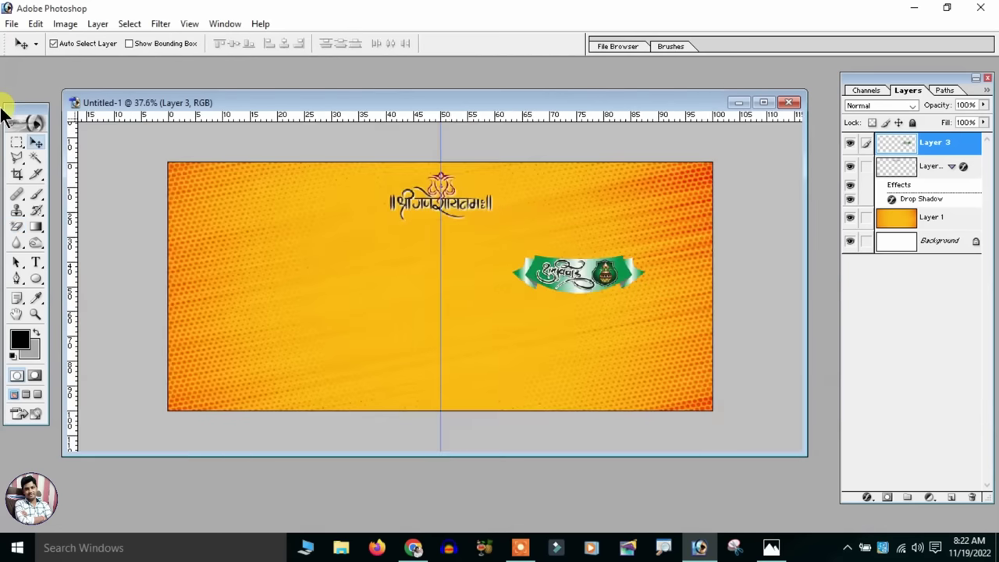
key(ctrl+plus)
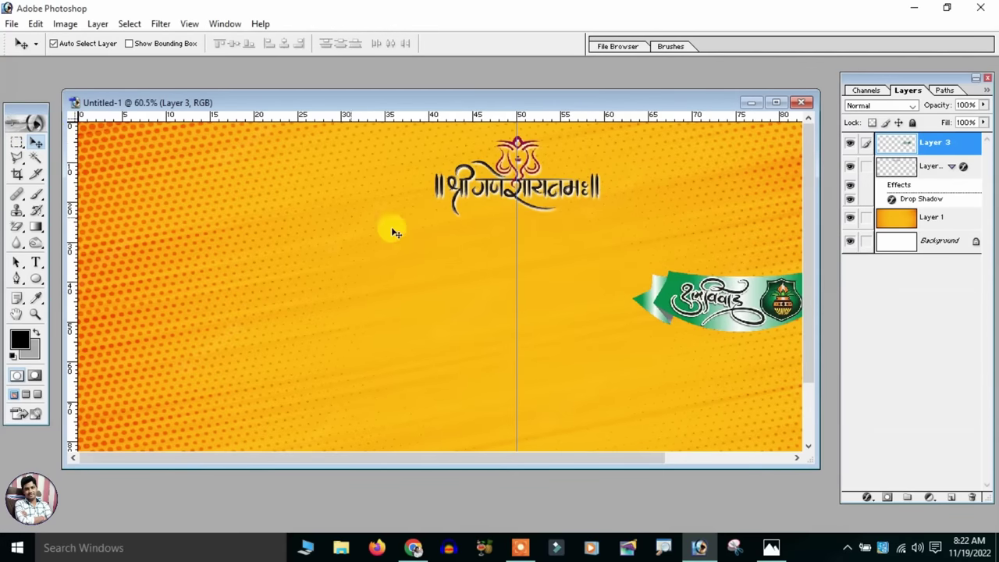
key(ctrl+minus)
key(ctrl+minus)
key(ctrl+plus)
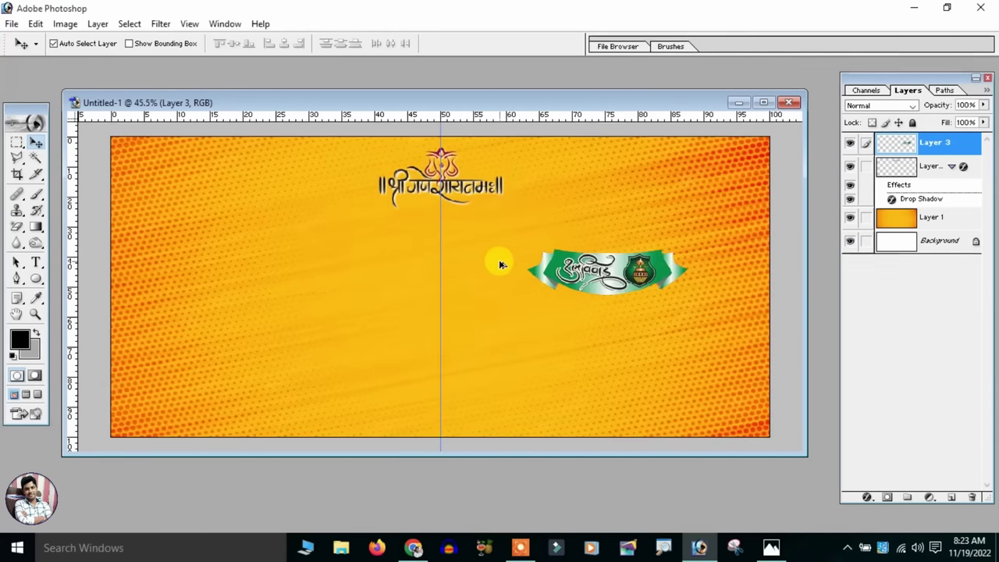
drag(621, 286, 691, 184)
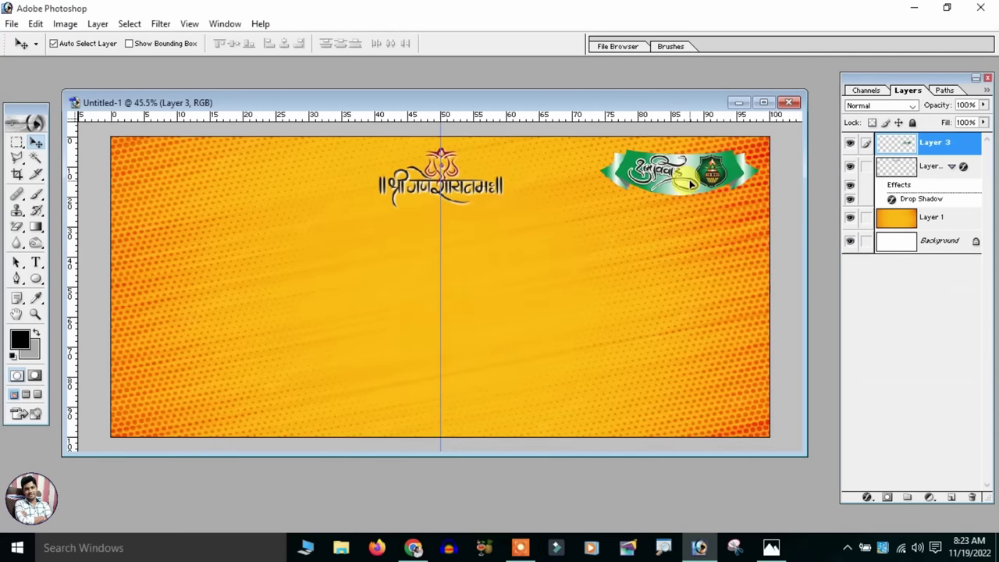
key(ctrl+plus)
key(ctrl+plus)
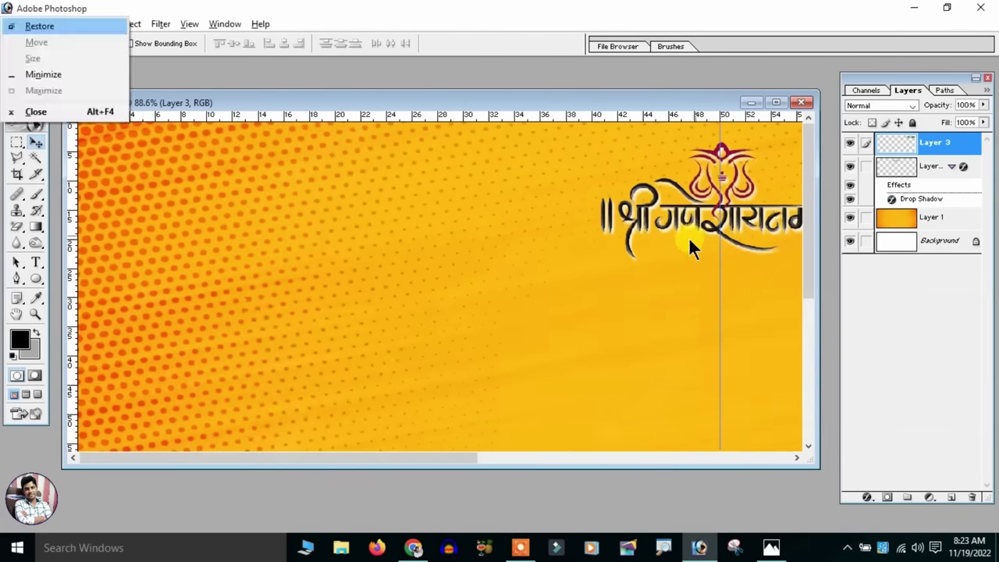
drag(692, 245, 421, 300)
drag(584, 187, 582, 194)
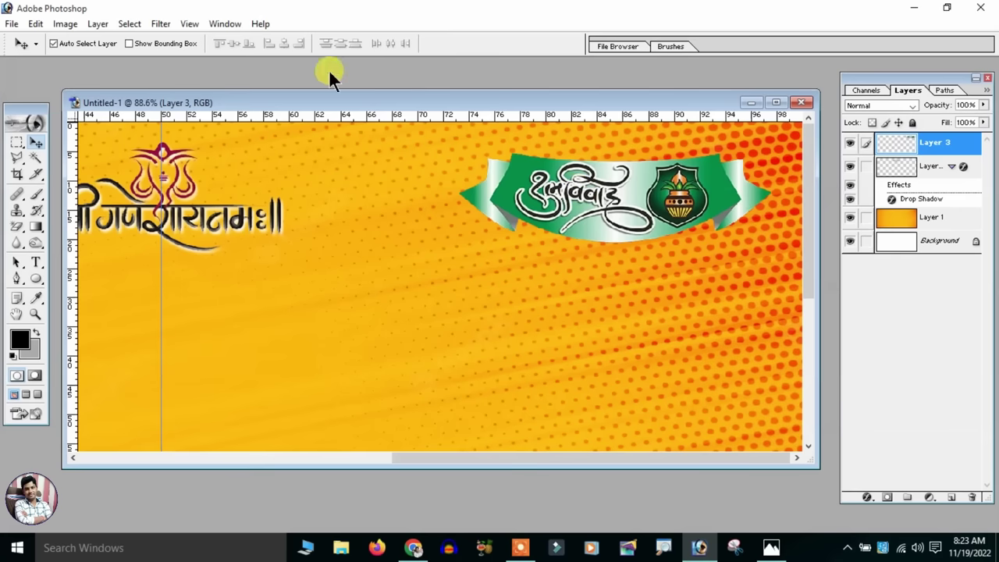
Give the ribbon banner a drop shadow at 77% opacity, then return to Chrome
click(86, 26)
mouse_move(128, 110)
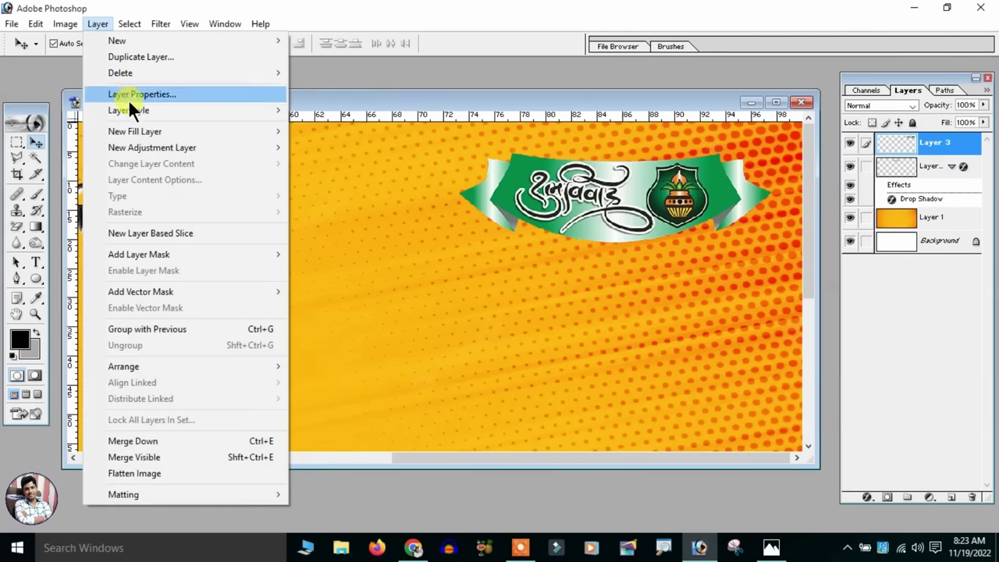
click(343, 131)
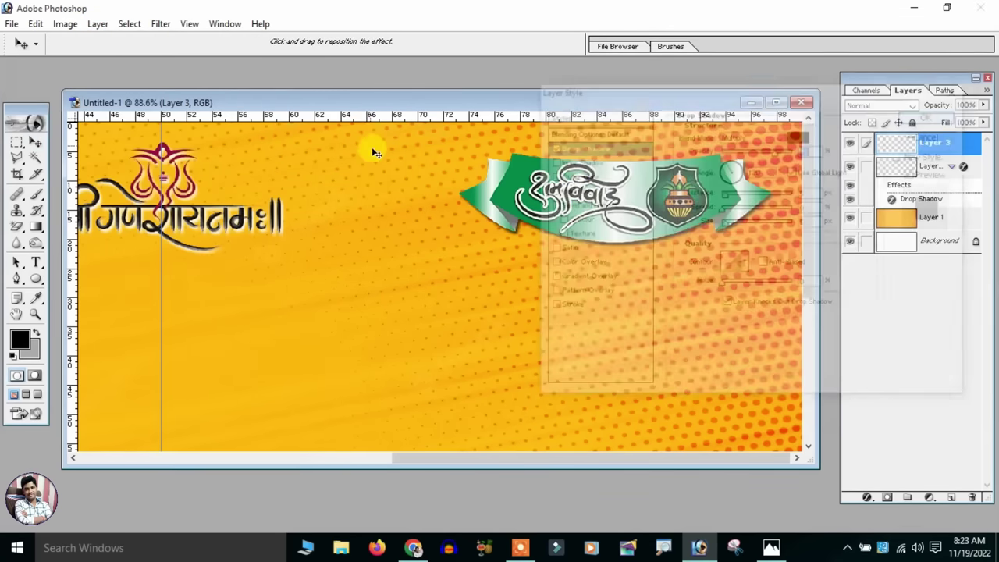
drag(690, 88, 165, 103)
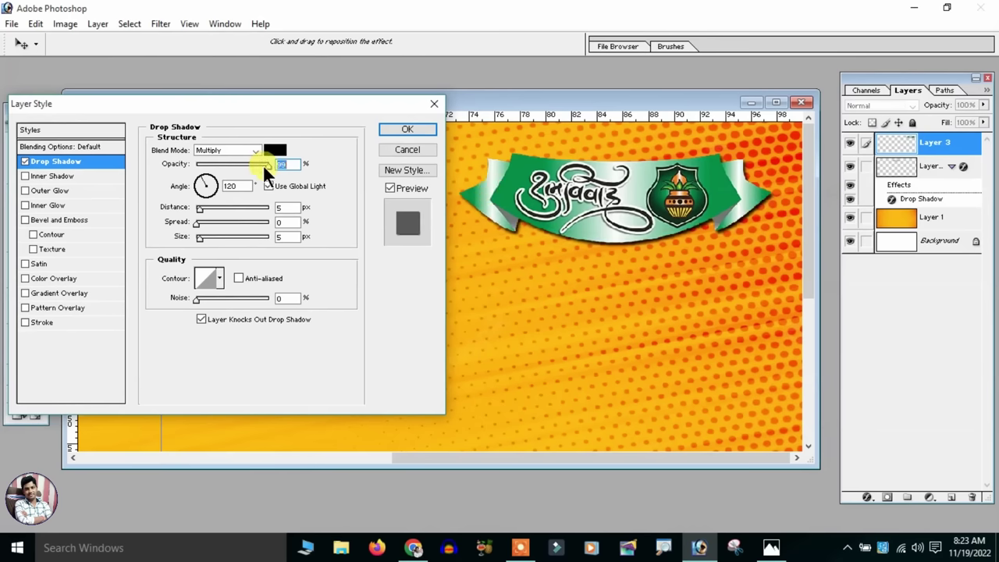
drag(251, 167, 252, 166)
drag(202, 205, 200, 205)
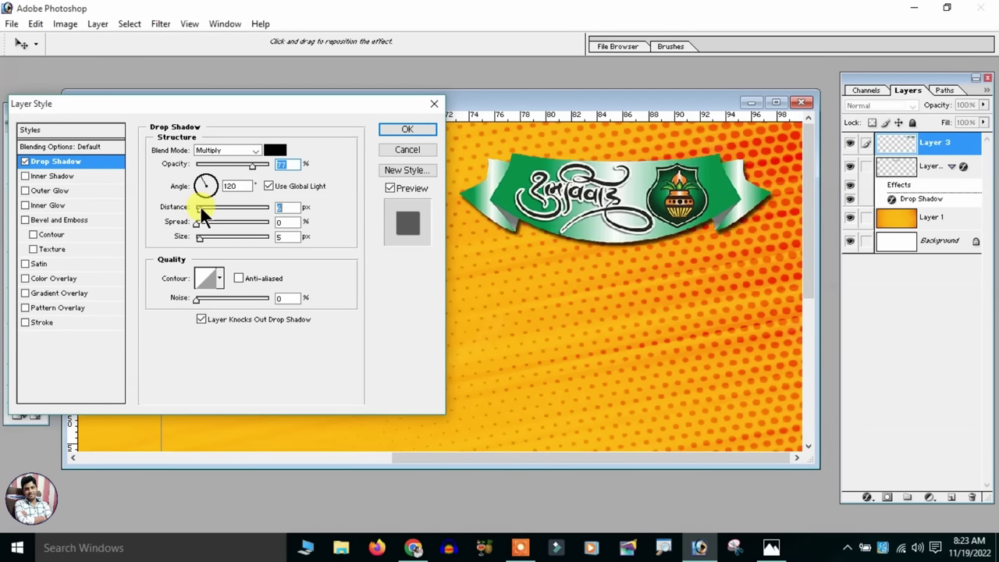
click(406, 130)
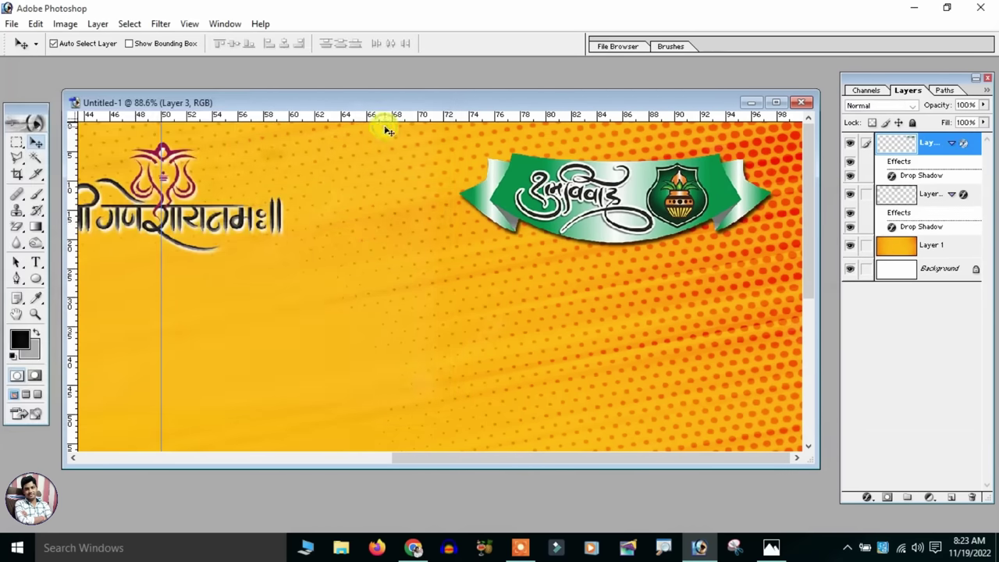
key(ctrl+0)
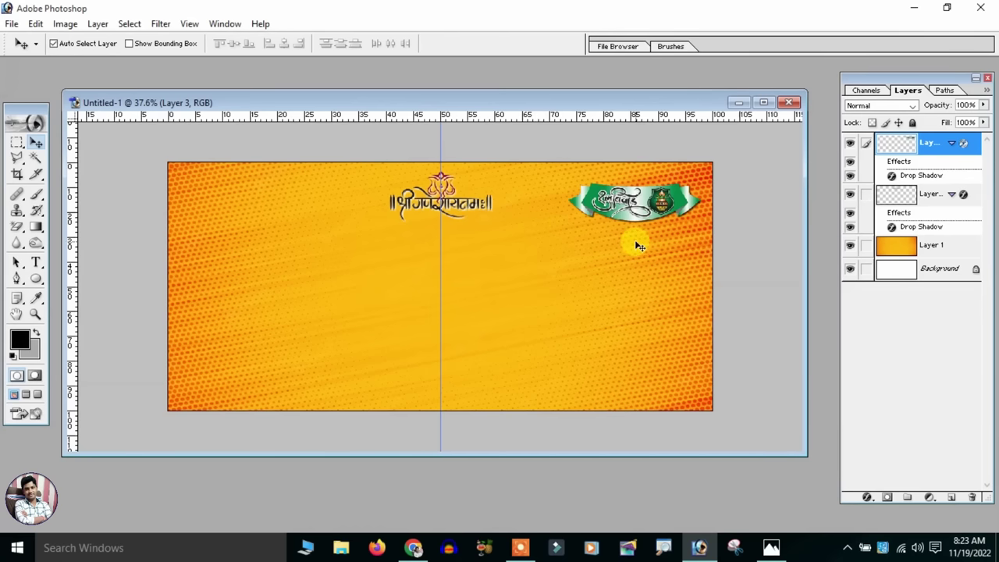
key(alt+Tab)
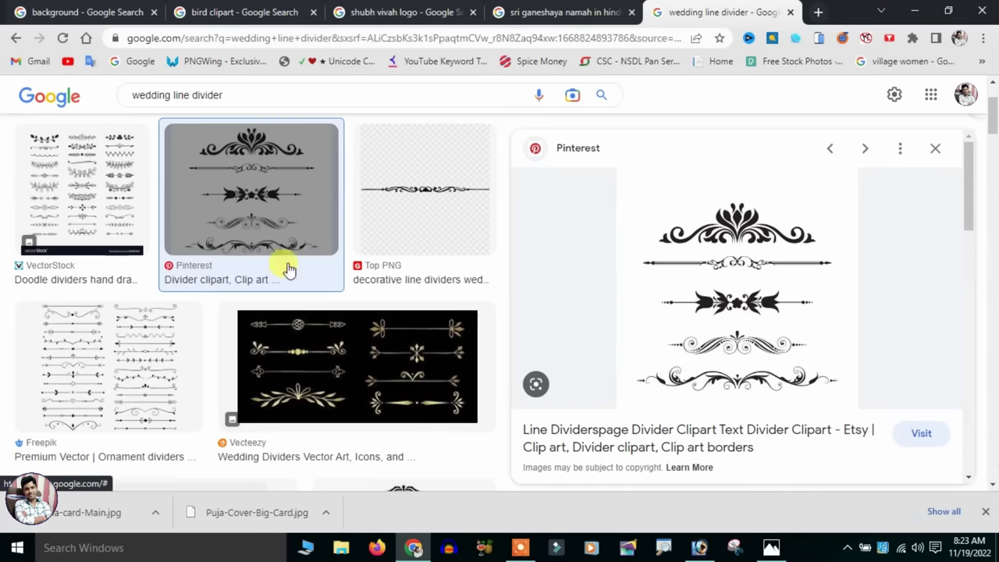
Copy the Pinterest ornamental line-divider image from the 'wedding line divider' results
scroll(286, 270, down, 3)
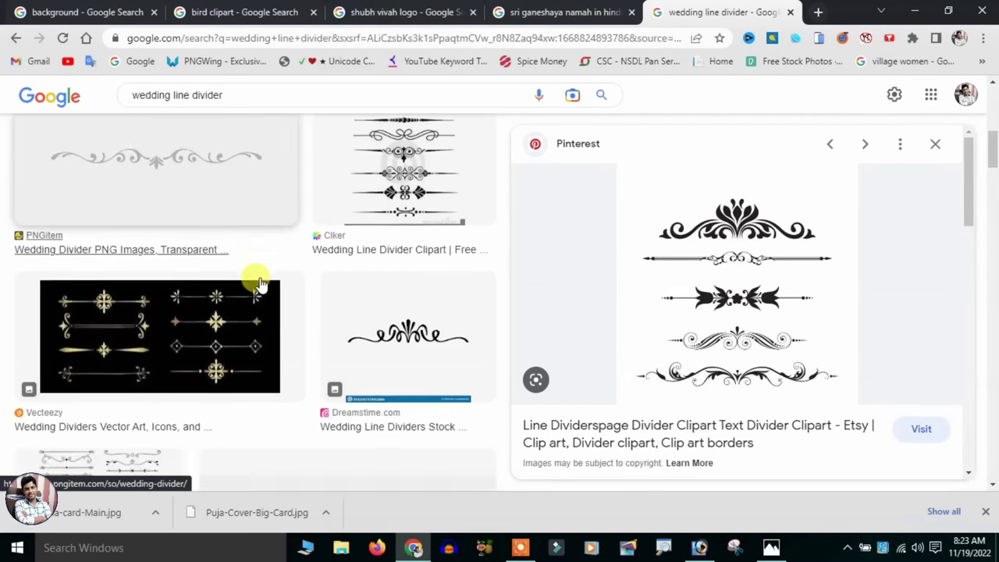
scroll(259, 284, up, 2)
scroll(259, 284, up, 1)
scroll(259, 283, down, 3)
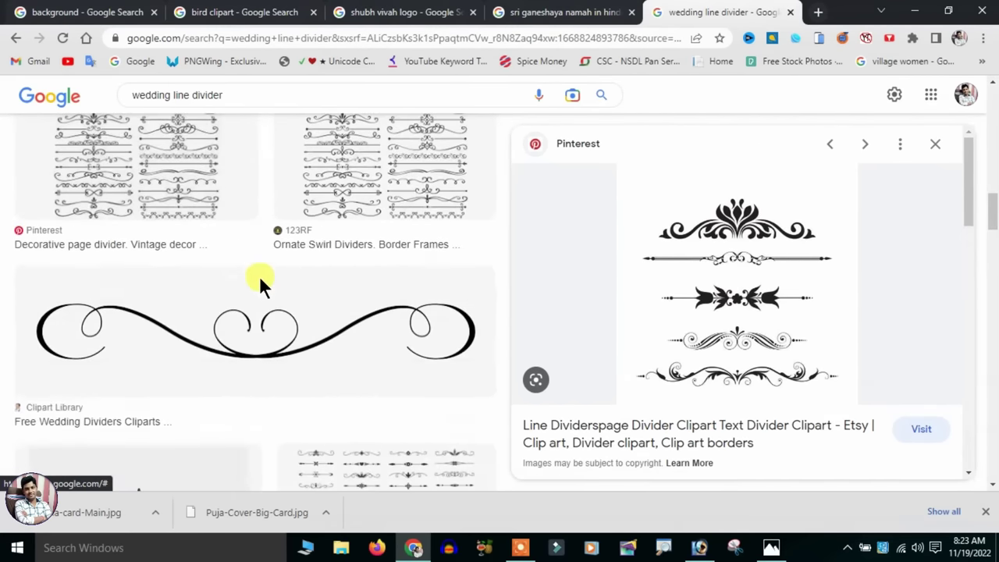
scroll(762, 260, up, 3)
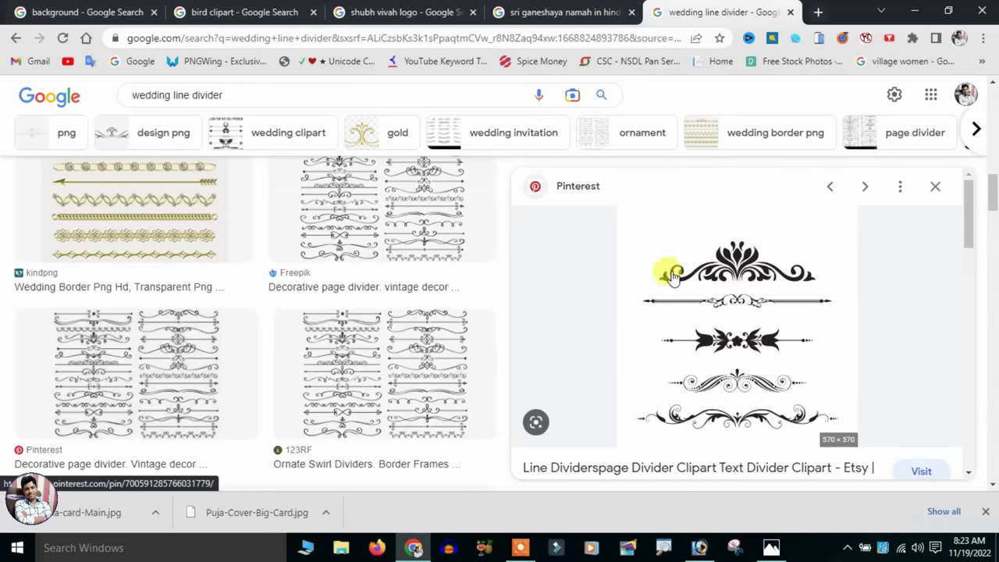
right_click(707, 255)
click(764, 413)
Paste the ornamental divider sheet into the card as Layer 4 on the left side
key(alt+Tab)
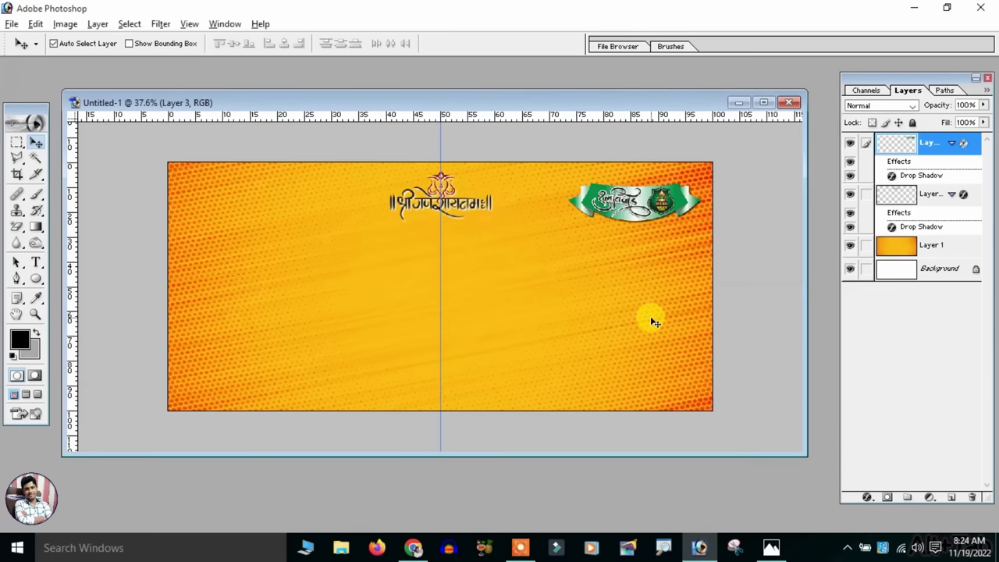
key(ctrl+v)
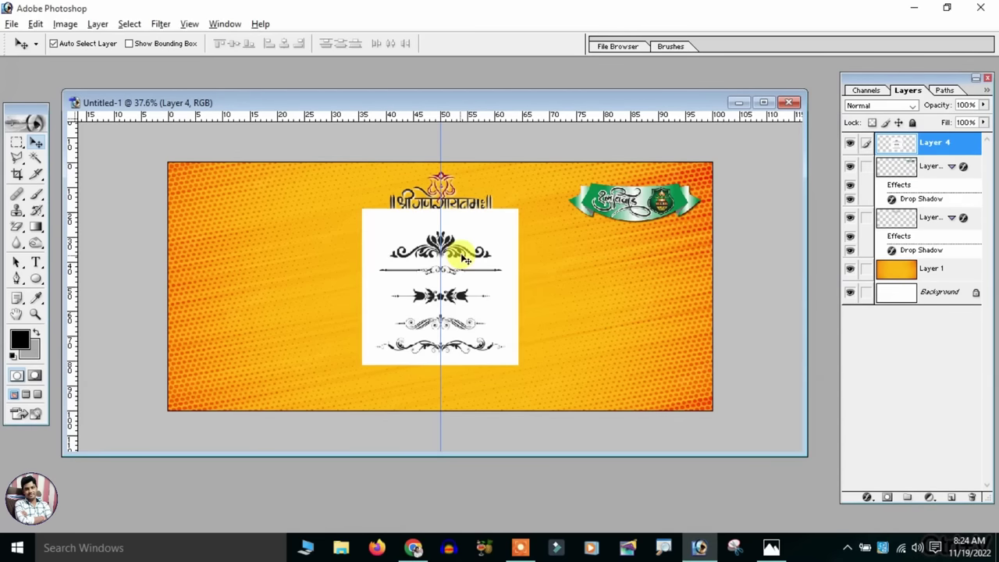
drag(459, 258, 293, 264)
key(ctrl+plus)
key(ctrl+plus)
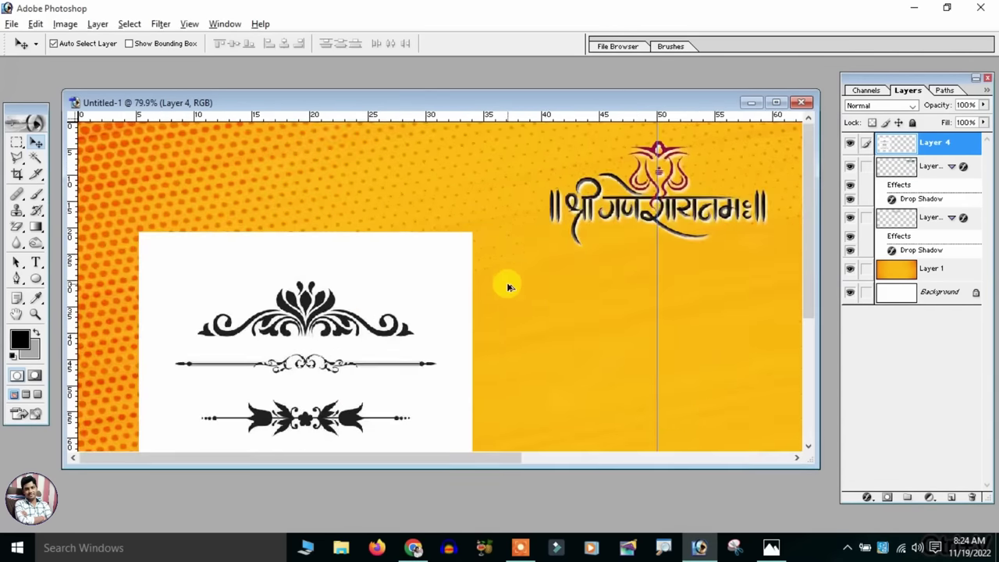
key(alt+space)
key(Escape)
scroll(479, 261, right, 1)
scroll(457, 274, right, 1)
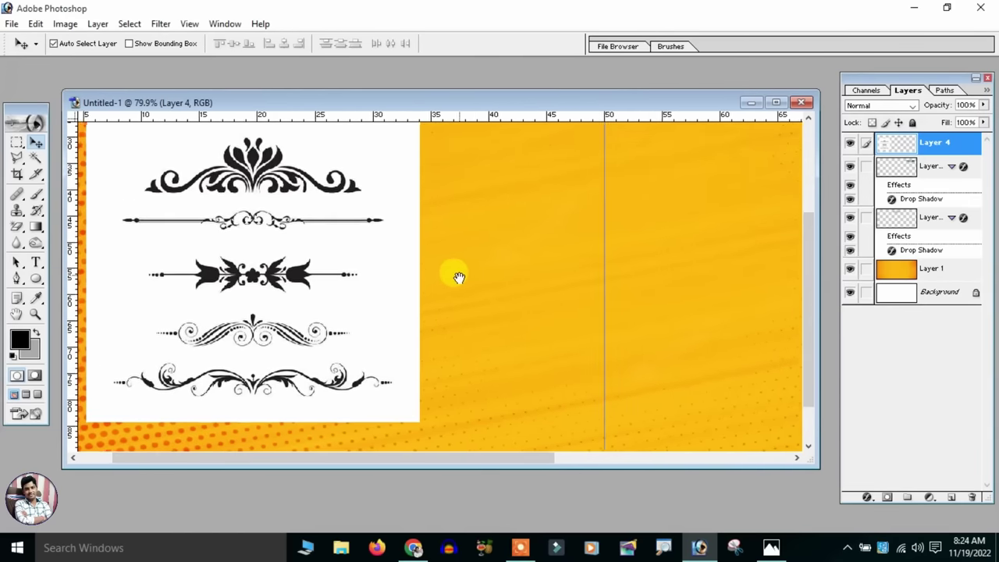
scroll(439, 274, right, 5)
scroll(385, 296, right, 5)
scroll(469, 305, left, 6)
scroll(609, 273, left, 6)
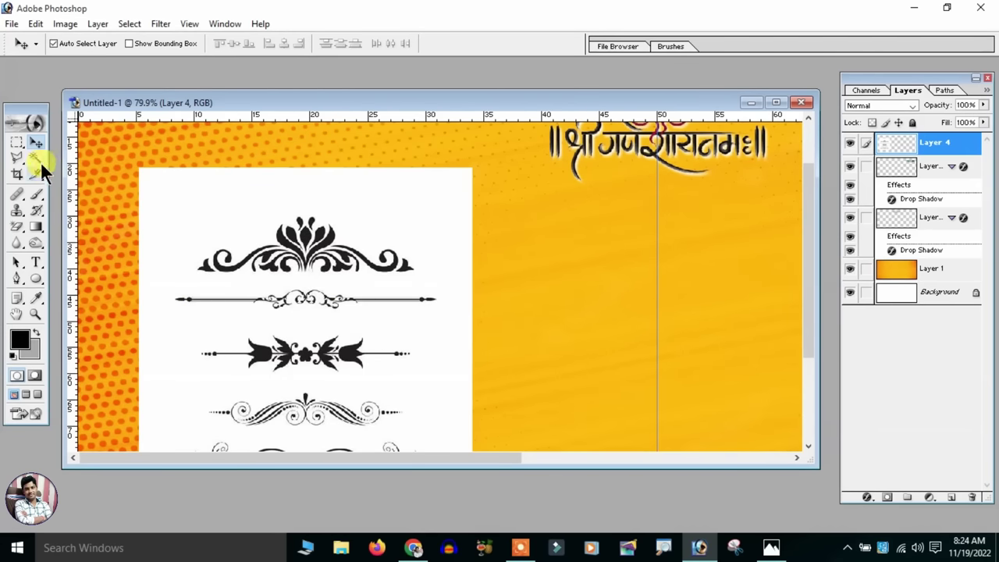
Copy the second ornamental divider line onto its own layer, Layer 5
click(16, 143)
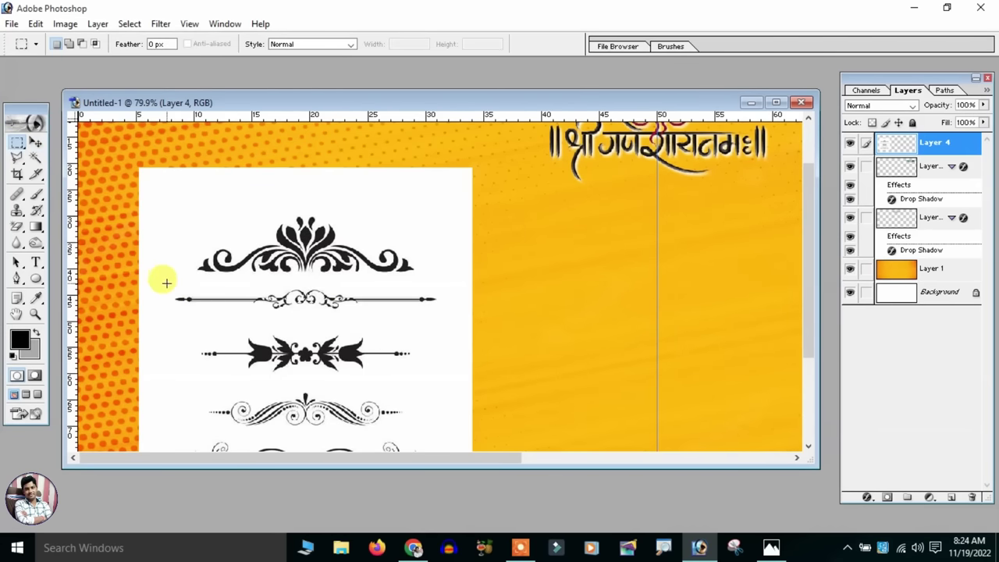
drag(165, 286, 453, 311)
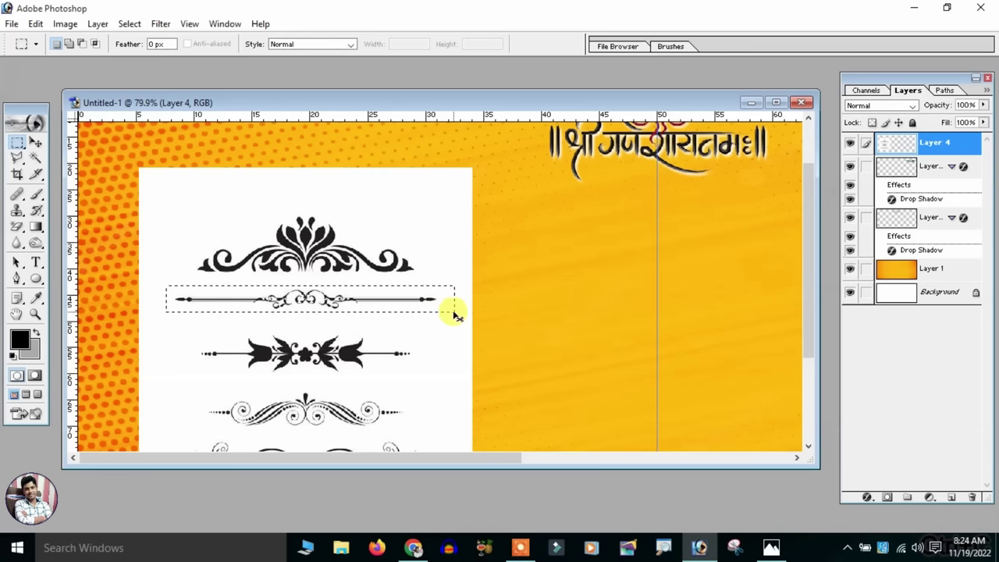
key(ctrl+j)
Place the Layer 5 divider just below the green banner and zoom in on it
click(35, 143)
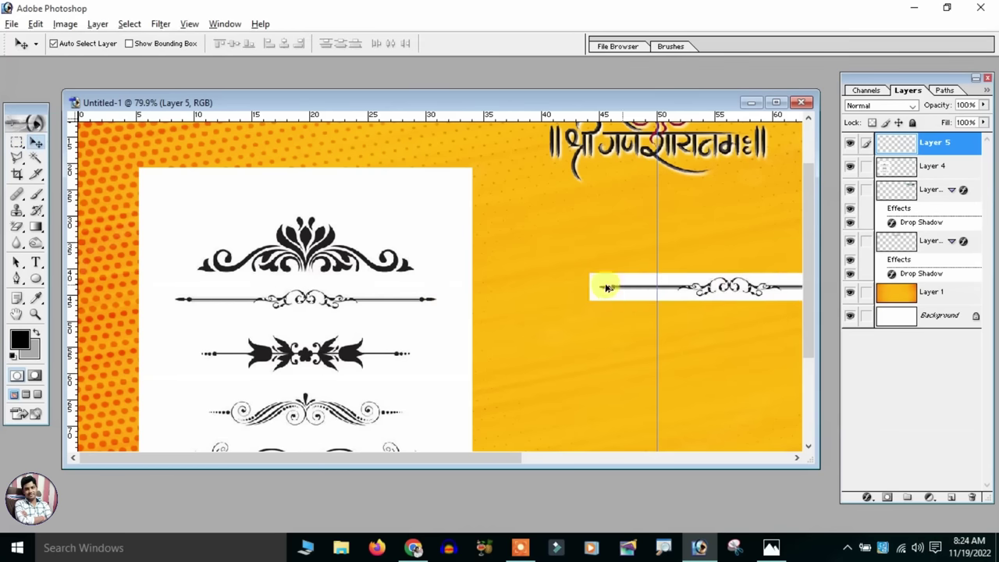
alt+scroll(601, 286, down, 3)
alt+scroll(539, 283, down, 1)
drag(521, 266, 707, 226)
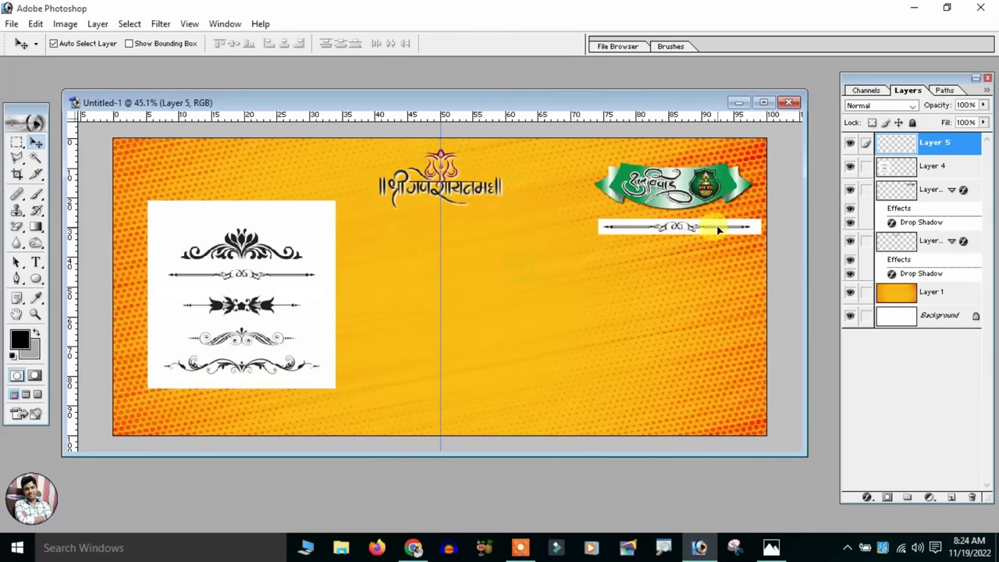
alt+scroll(716, 228, up, 2)
key(alt+space)
key(Escape)
ctrl+scroll(536, 286, right, 5)
alt+scroll(569, 263, up, 2)
ctrl+scroll(327, 307, right, 1)
ctrl+scroll(409, 285, right, 5)
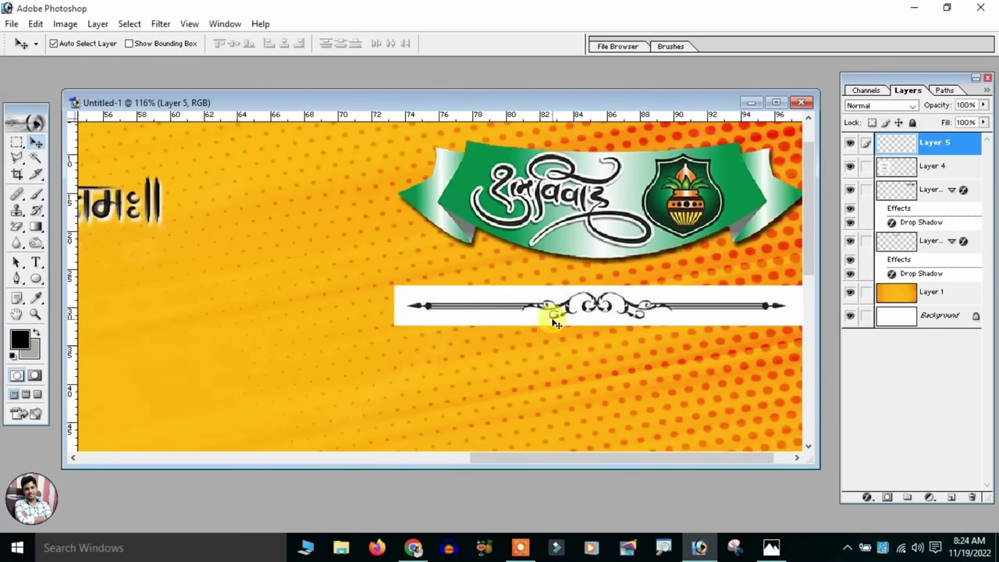
alt+scroll(547, 312, up, 1)
scroll(539, 257, down, 2)
key(e)
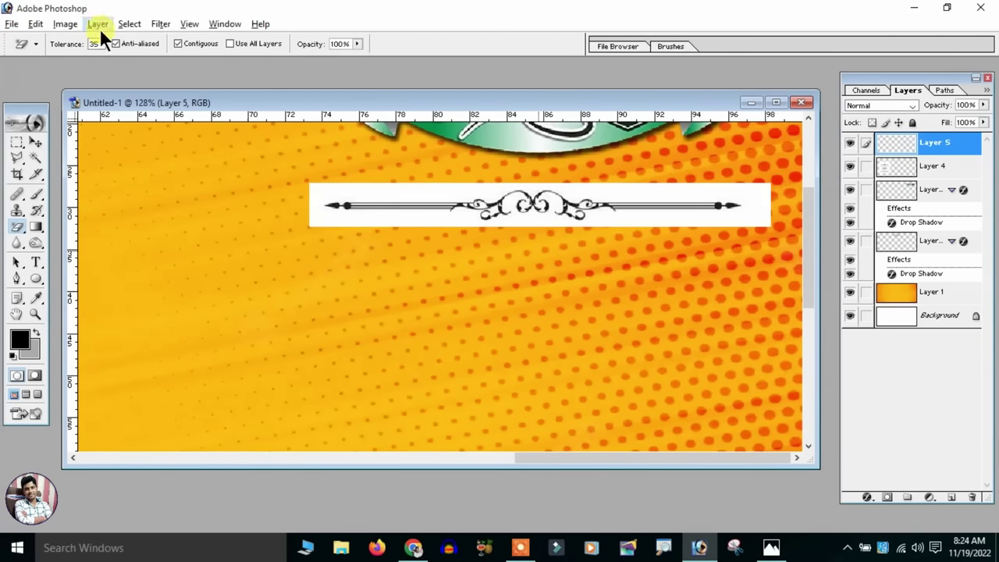
Remove the white strip behind the Layer 5 divider via Color Range, then deselect
click(122, 22)
click(137, 110)
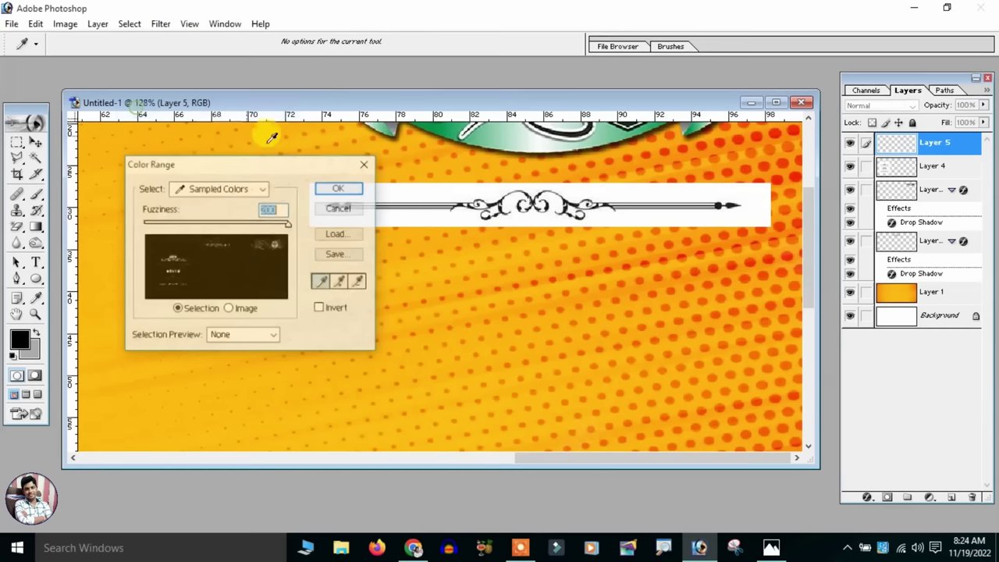
click(405, 187)
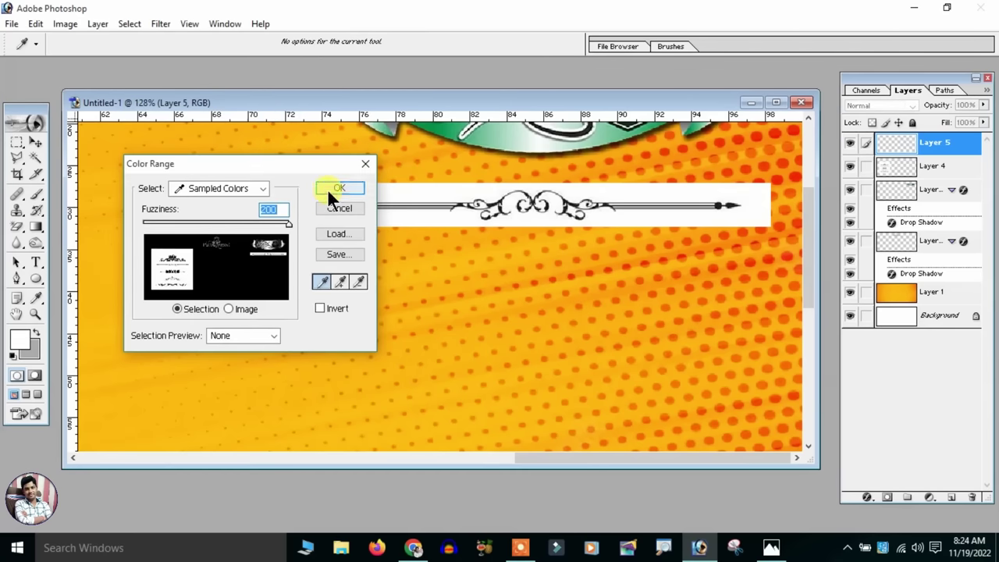
click(329, 189)
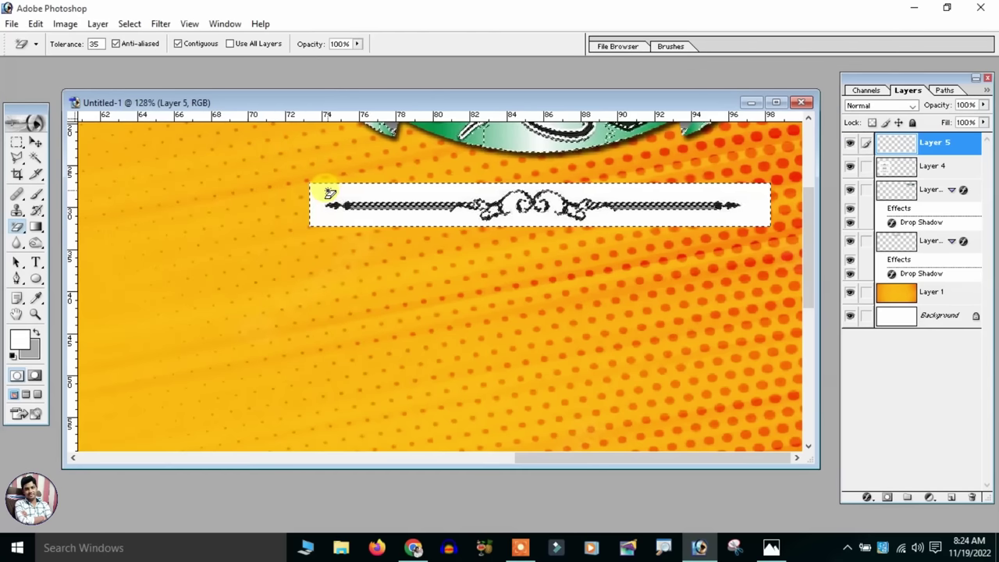
click(328, 194)
key(ctrl+d)
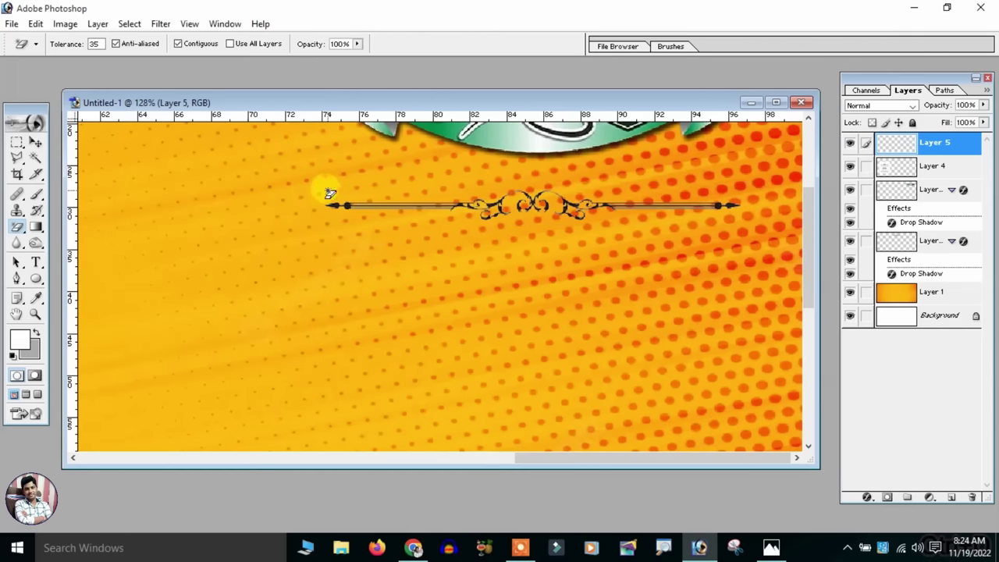
scroll(580, 224, up, 2)
drag(468, 290, 439, 293)
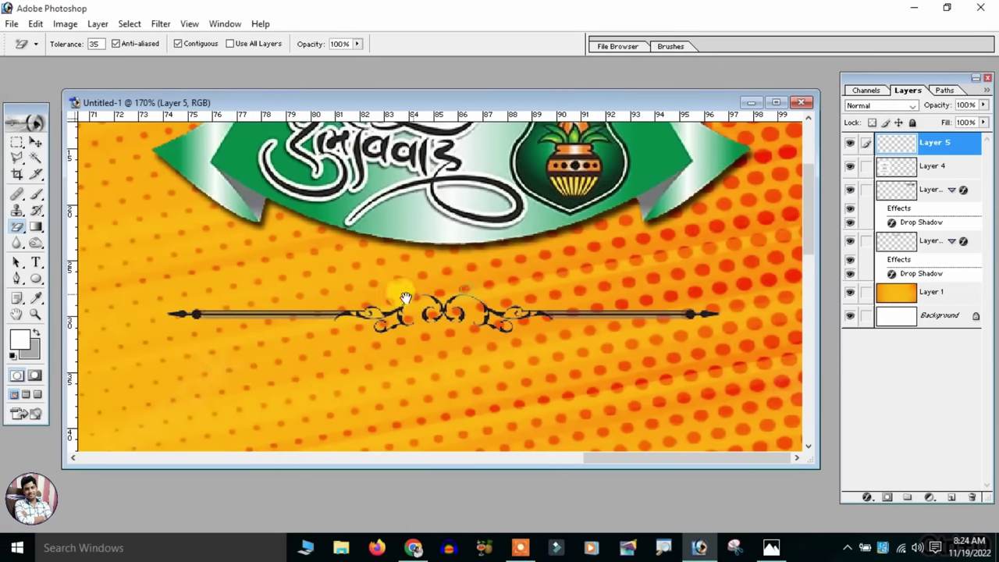
Add a Gradient Overlay style to the divider, turning off the red Color Overlay
click(32, 147)
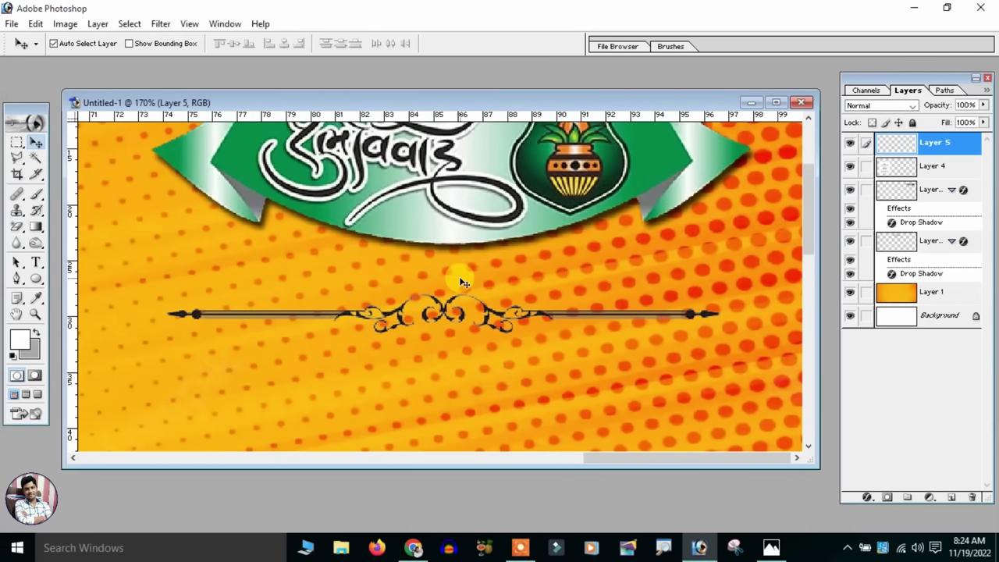
click(97, 24)
mouse_move(128, 110)
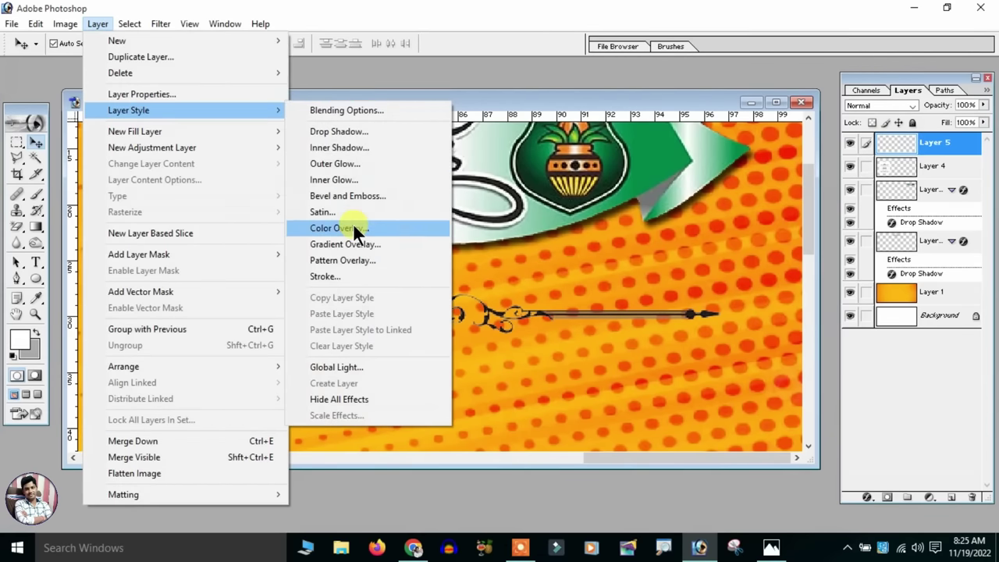
click(353, 225)
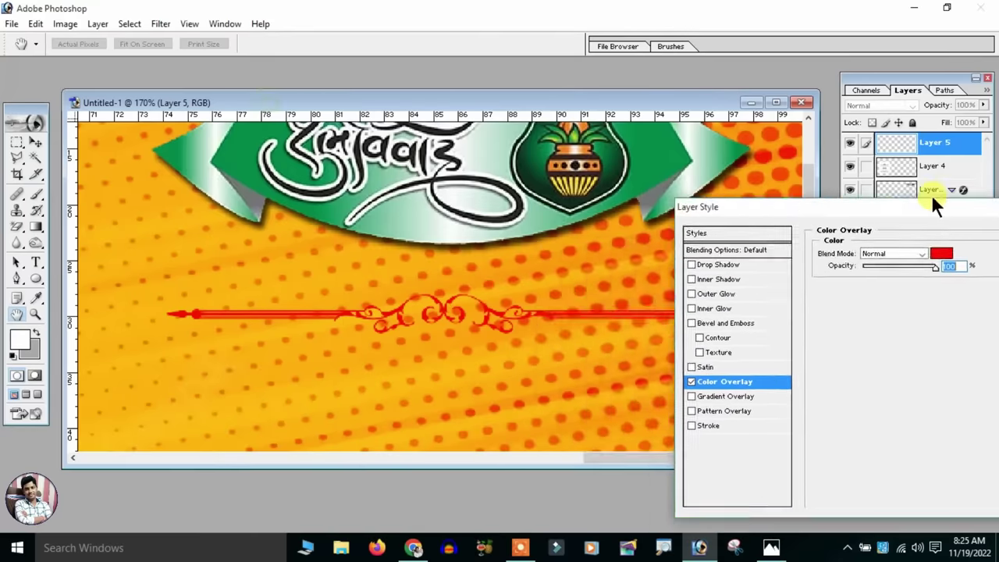
drag(267, 99, 800, 131)
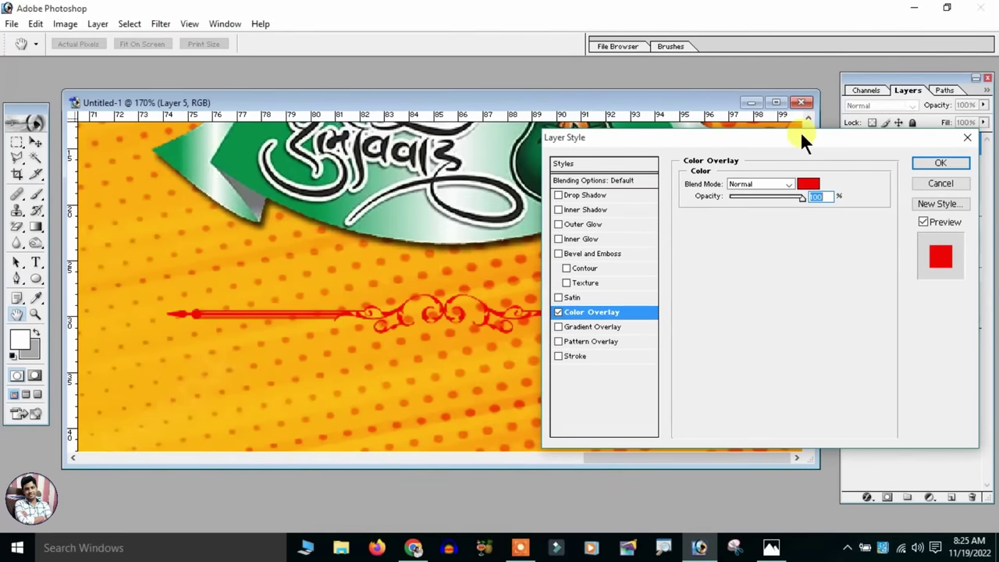
click(606, 330)
click(558, 311)
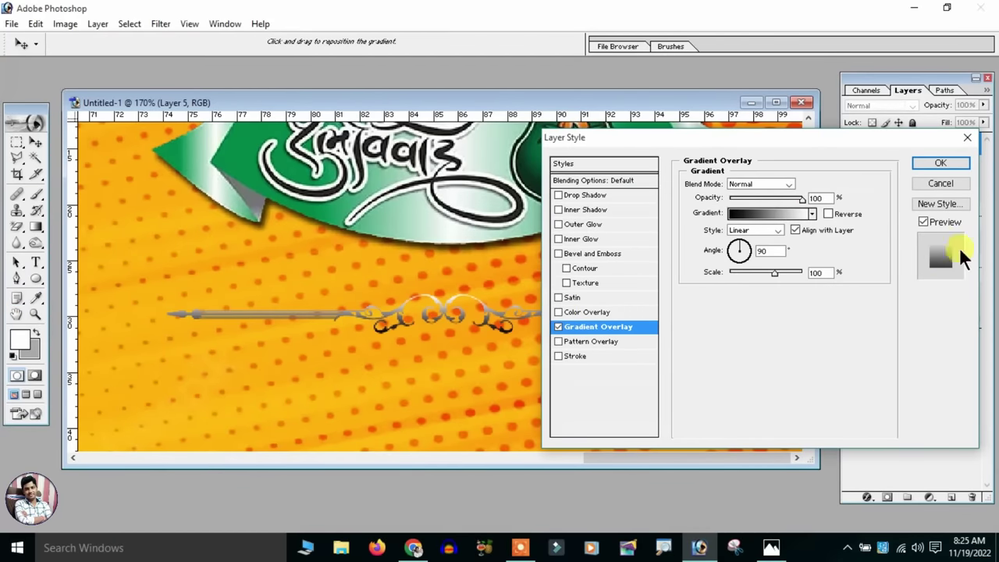
Try several gradient presets and choose a blue-to-black gradient for the divider
click(780, 210)
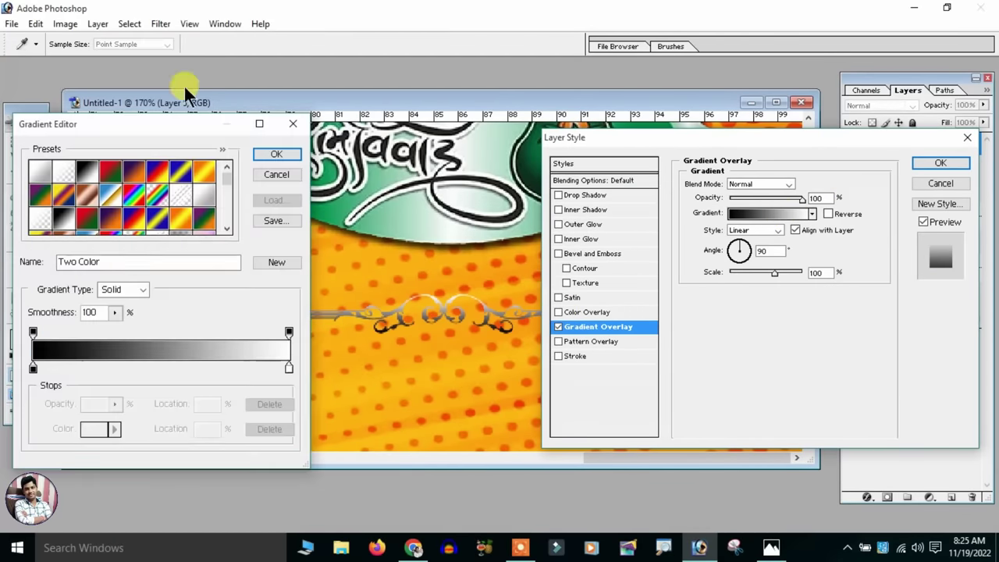
drag(135, 119, 760, 93)
click(830, 148)
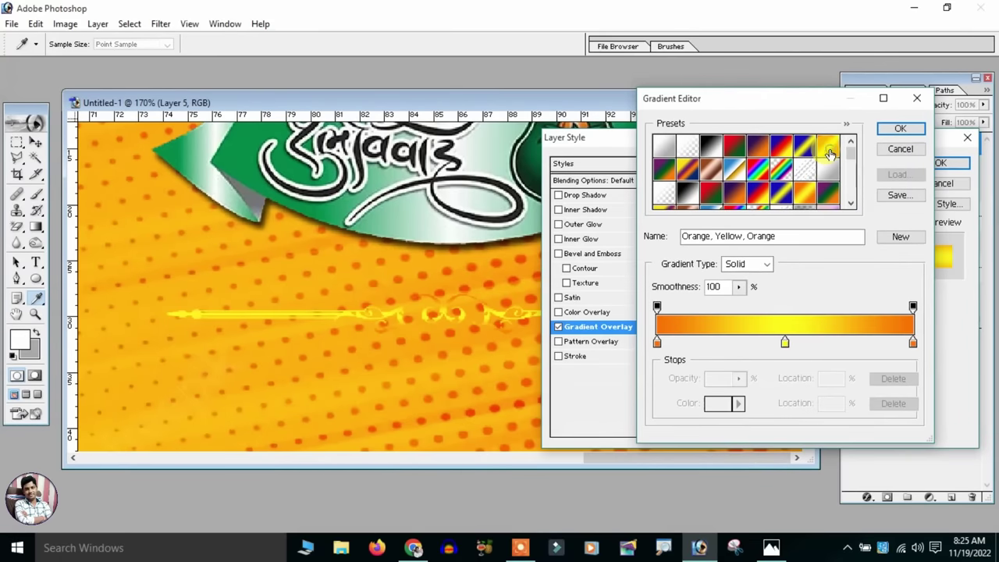
click(805, 193)
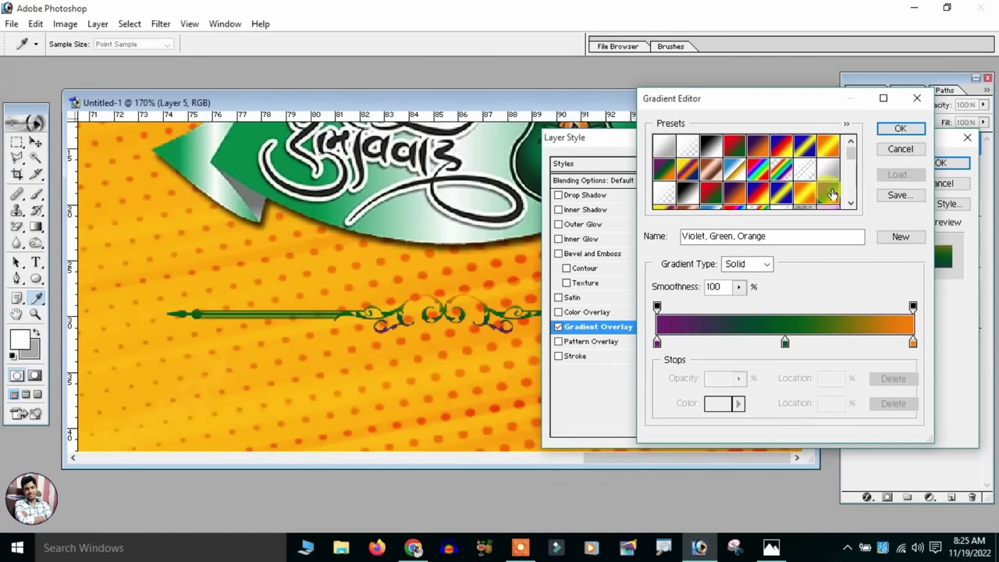
click(687, 168)
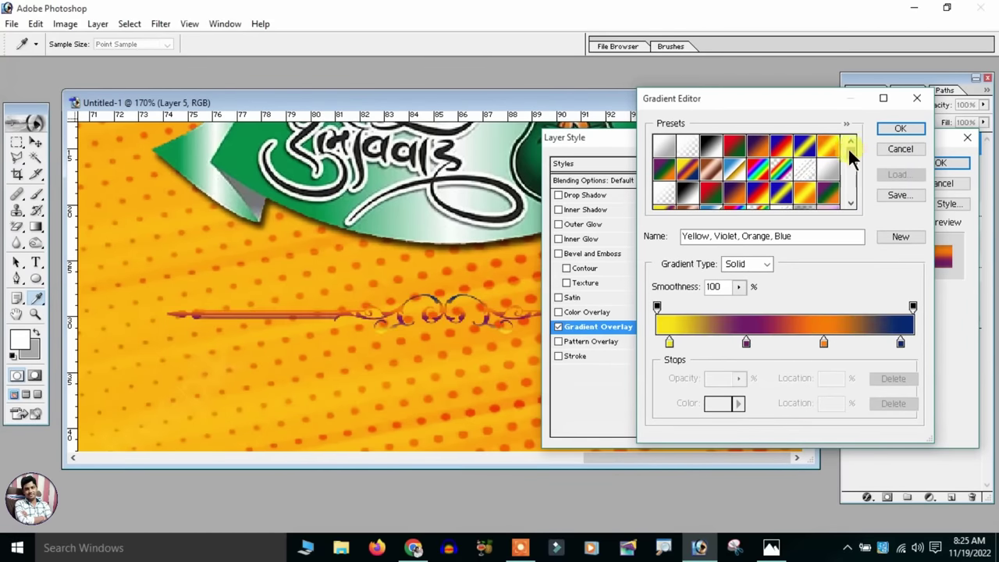
scroll(780, 172, down, 5)
click(735, 178)
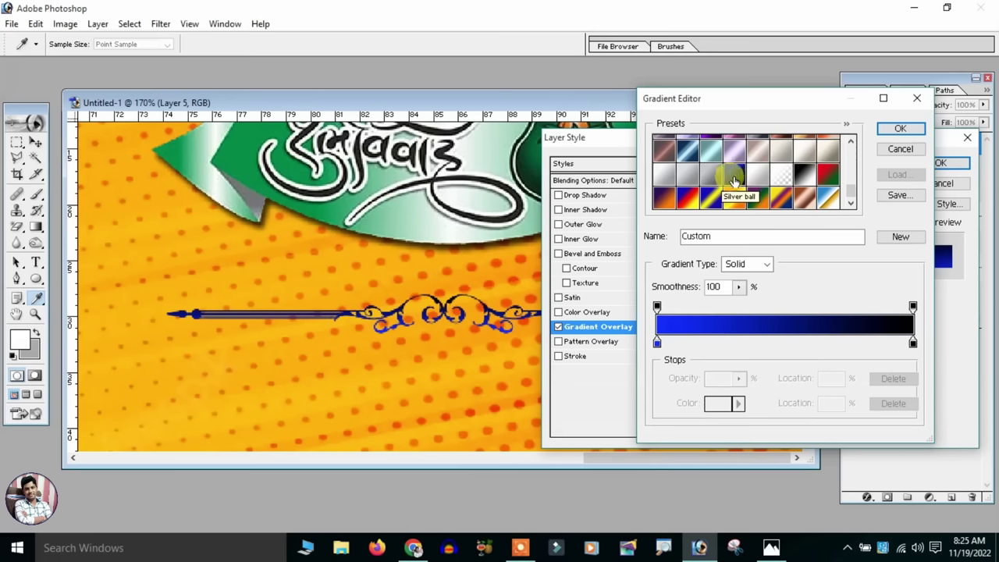
Accept the blue gradient overlay and raise the divider slightly
click(885, 128)
click(939, 162)
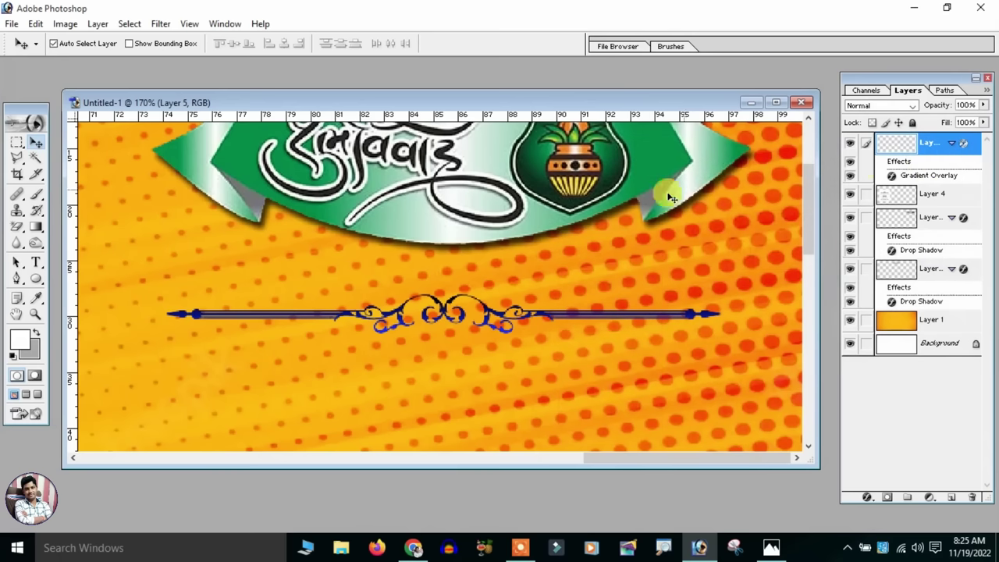
drag(442, 311, 449, 284)
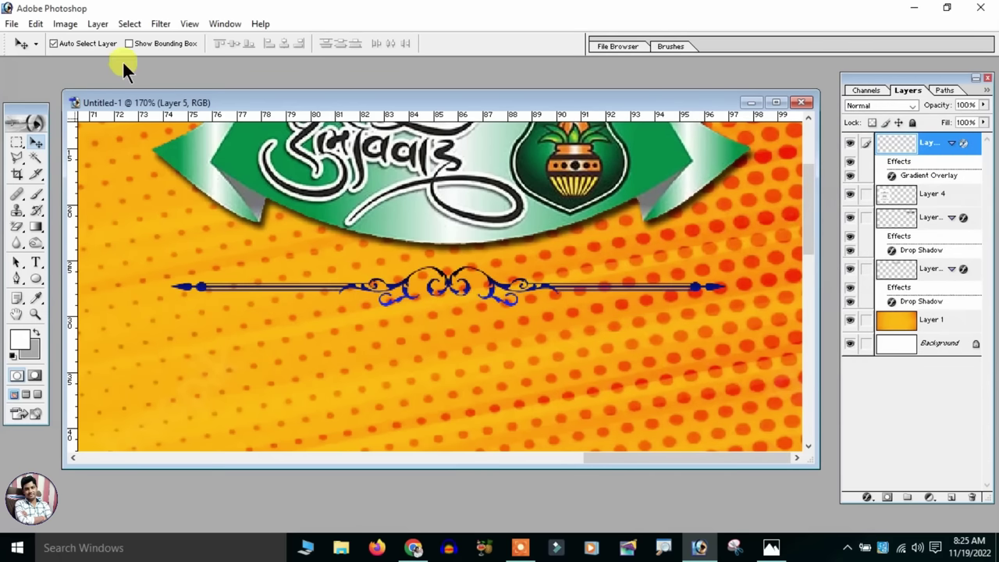
Give the divider a white drop shadow in Normal blend mode
click(93, 25)
mouse_move(129, 110)
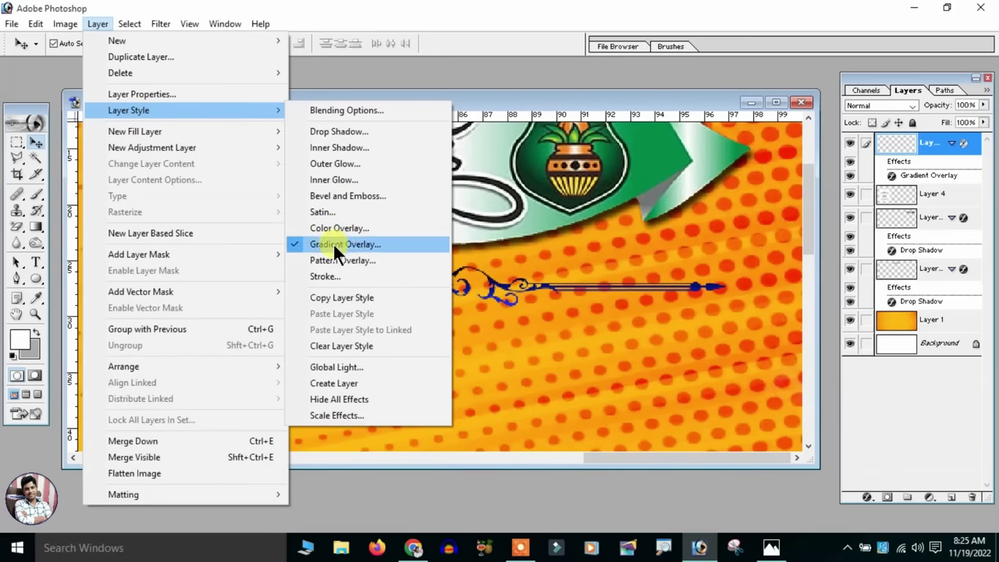
click(342, 132)
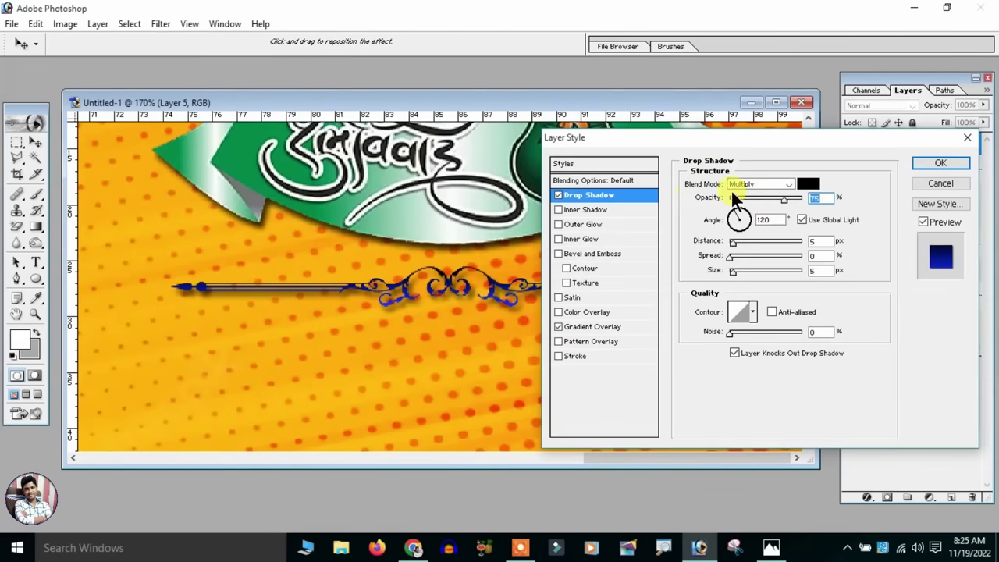
click(808, 183)
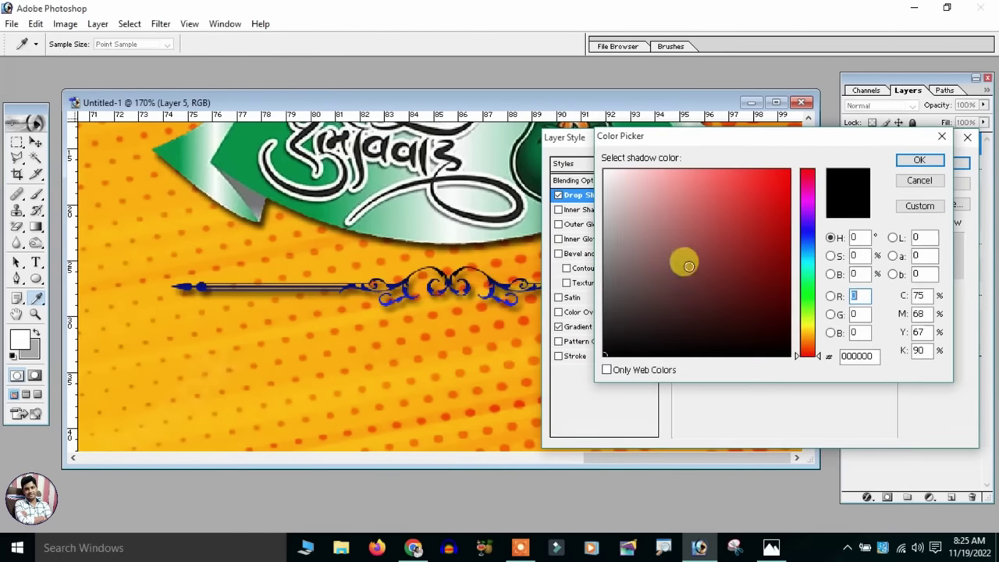
click(605, 171)
click(918, 161)
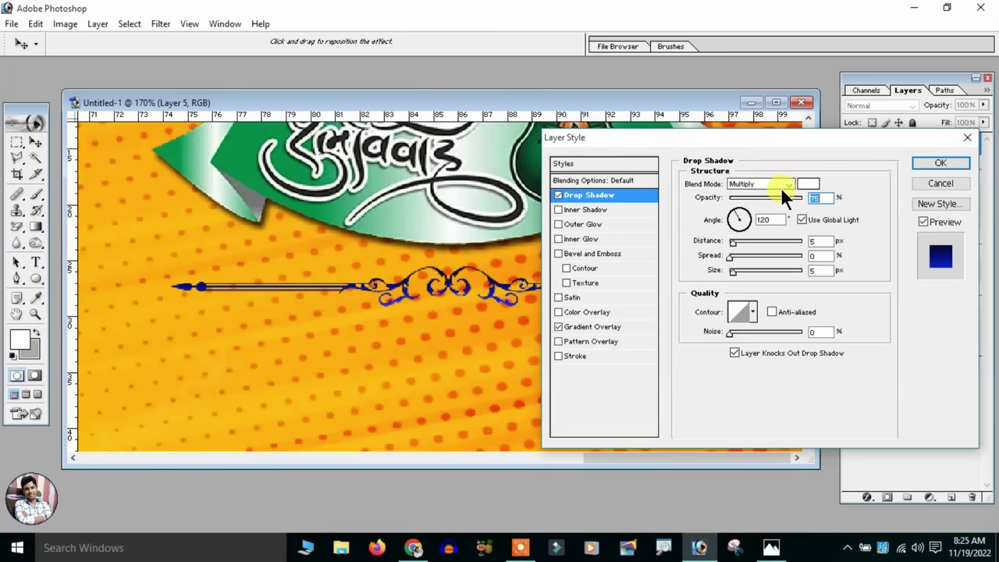
text(100)
click(773, 182)
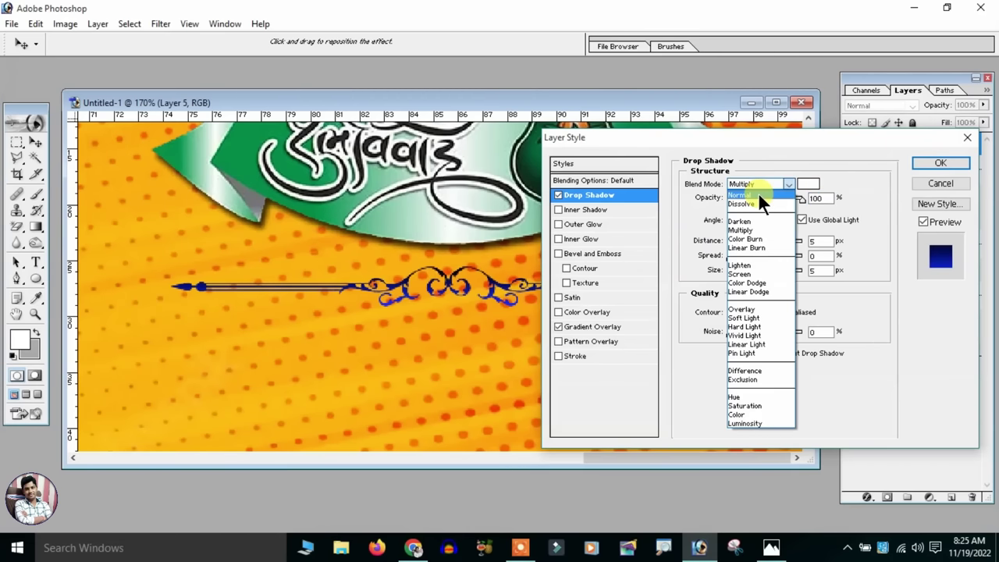
click(758, 192)
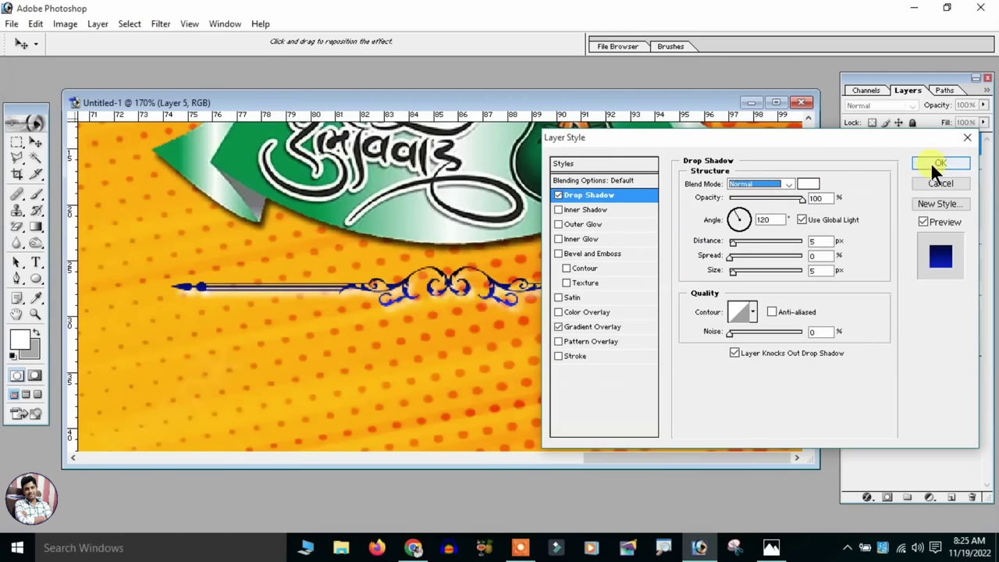
click(937, 163)
key(ctrl+minus)
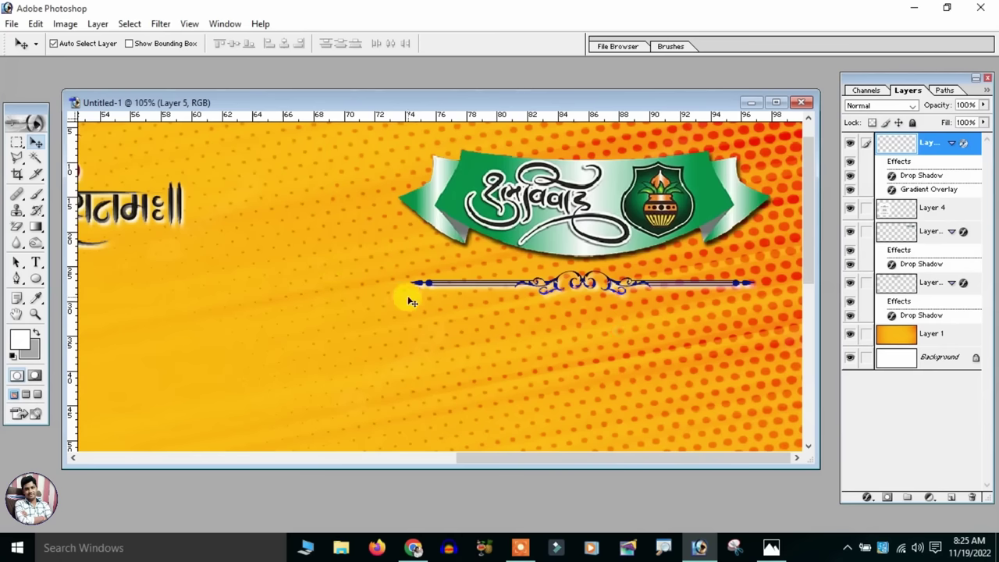
Enlarge the blue ornamental divider slightly with Free Transform
key(ctrl+t)
drag(756, 294, 781, 300)
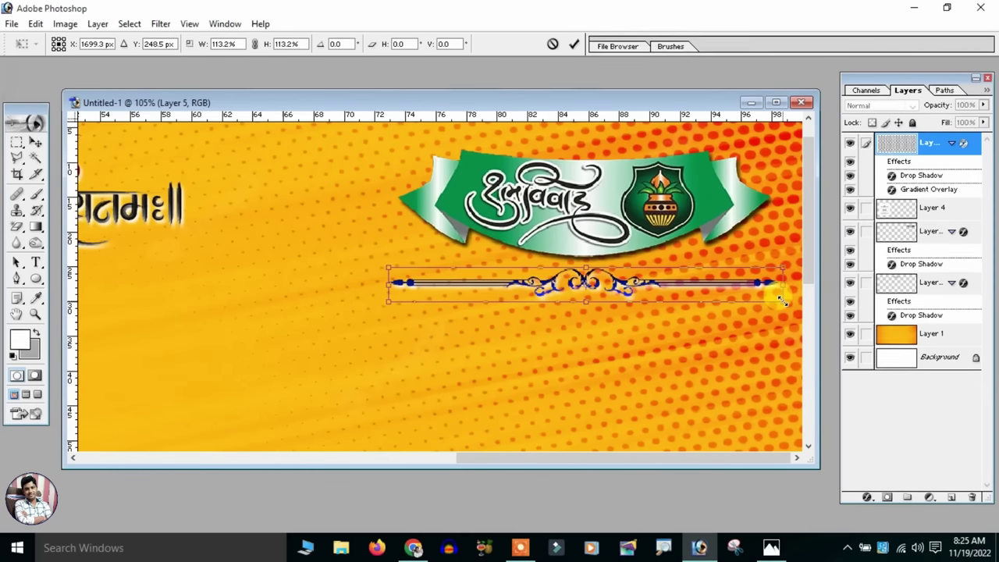
key(Return)
Zoom out to the whole card and shift the white ornament sheet slightly up and left
key(ctrl+0)
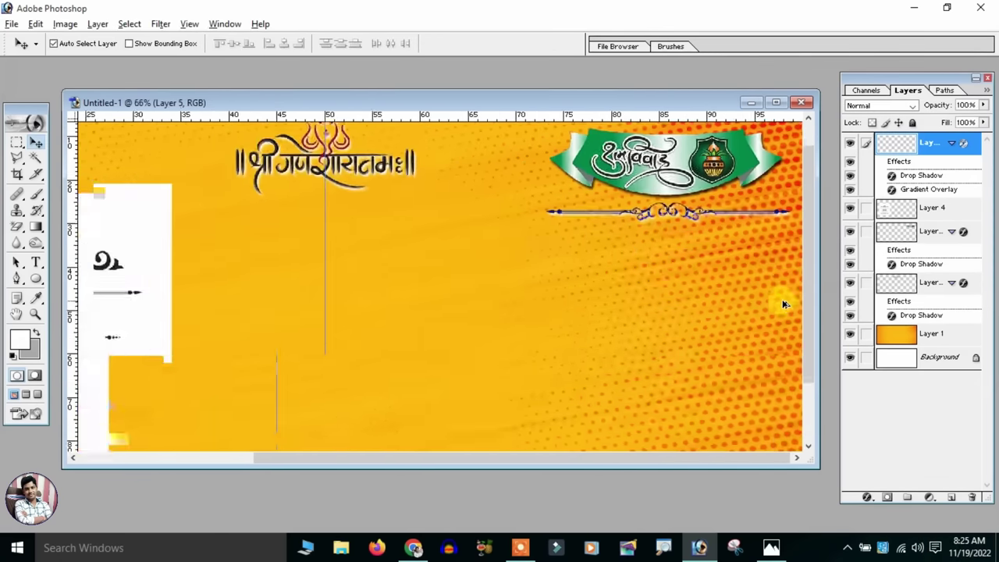
scroll(598, 271, up, 1)
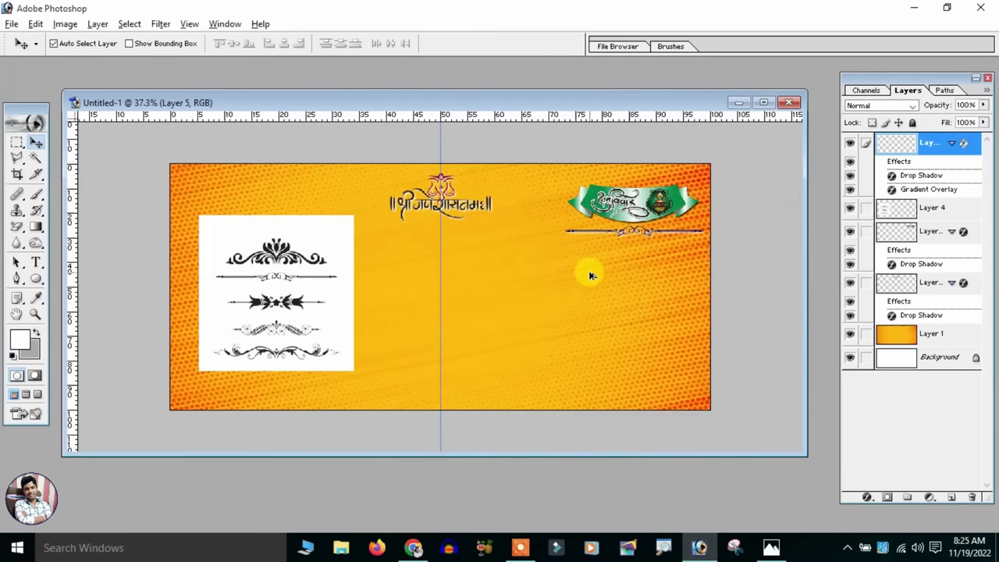
drag(299, 307, 279, 303)
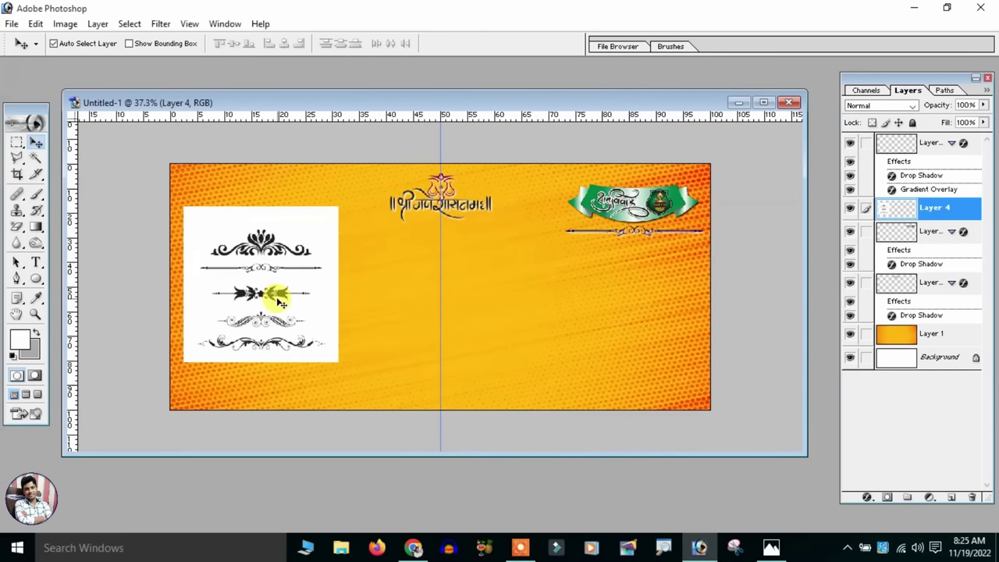
scroll(511, 243, up, 1)
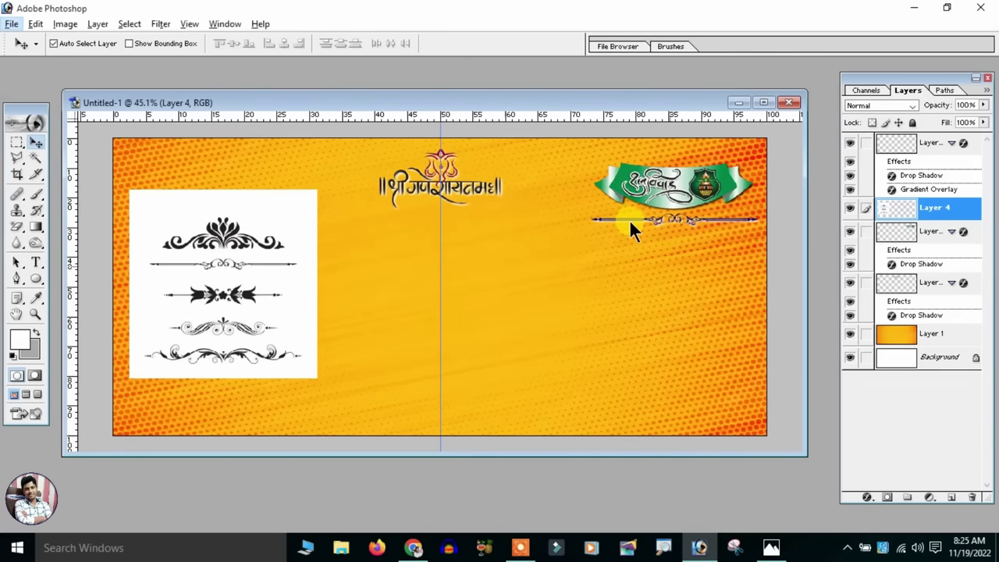
Add the white date text '03.05.2022 सोमवार' at 30 pt and move it below the divider
click(34, 263)
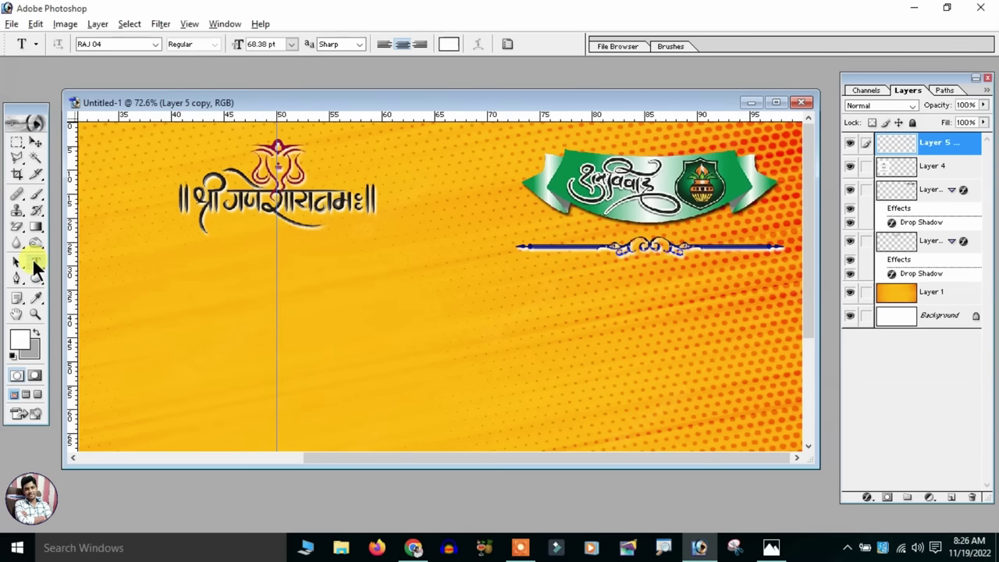
click(409, 315)
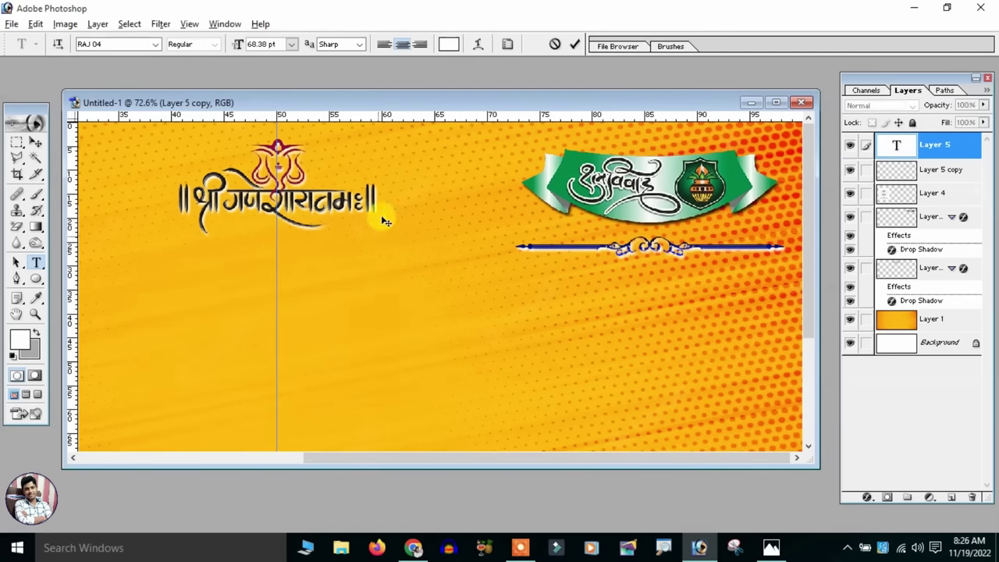
click(291, 44)
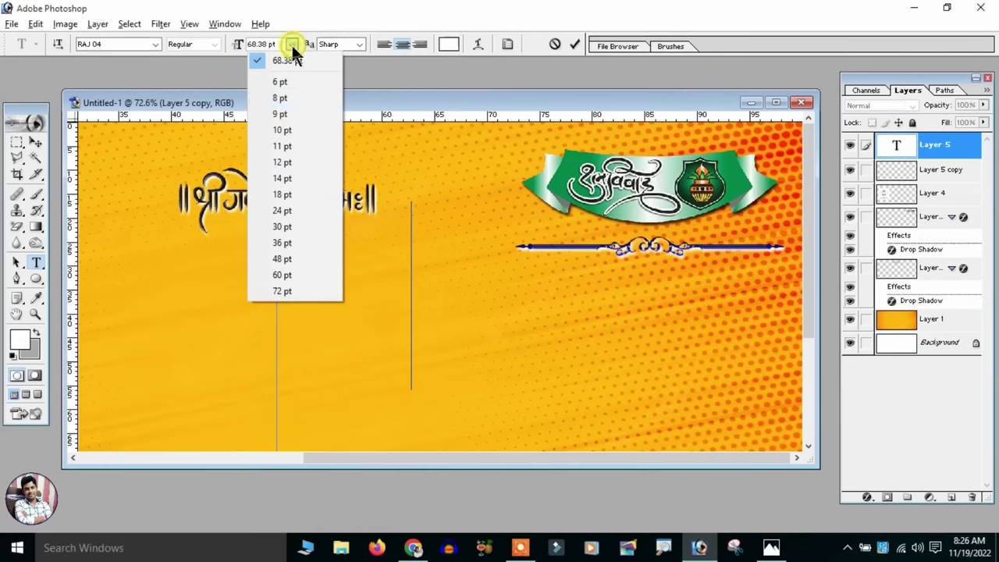
click(300, 225)
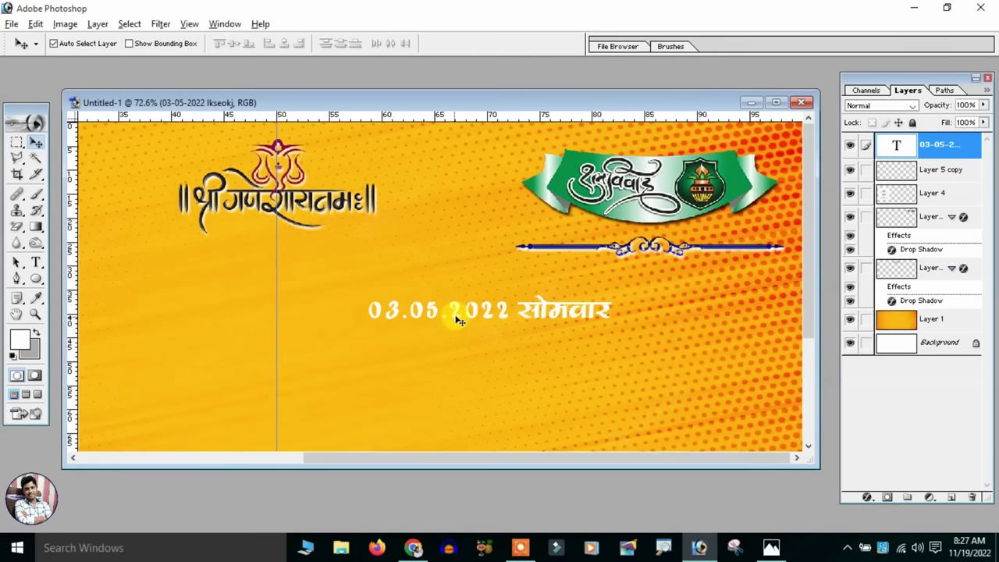
drag(459, 323, 617, 283)
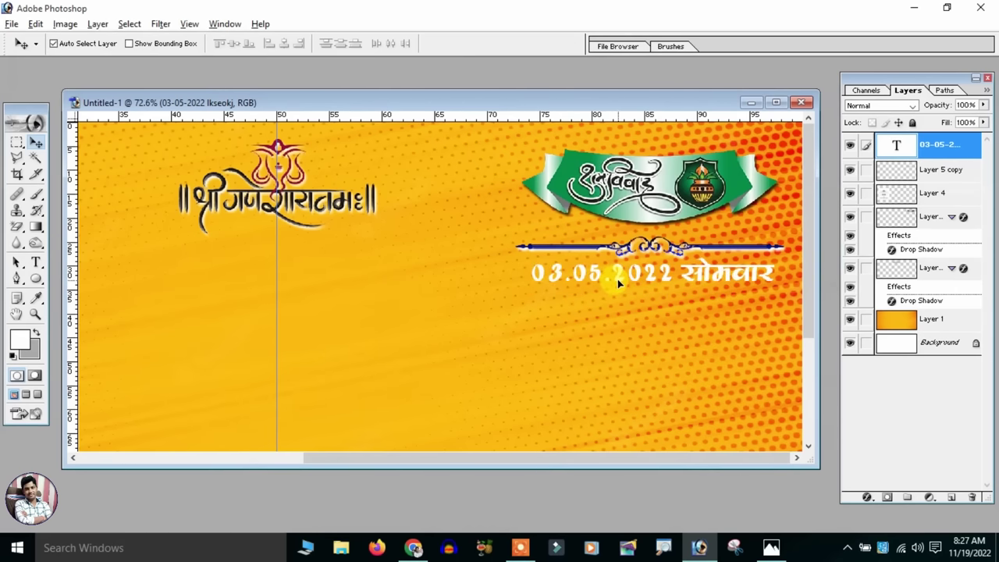
Zoom in and pan to bring the green banner and date line into close view
key(ctrl+plus)
key(alt+space)
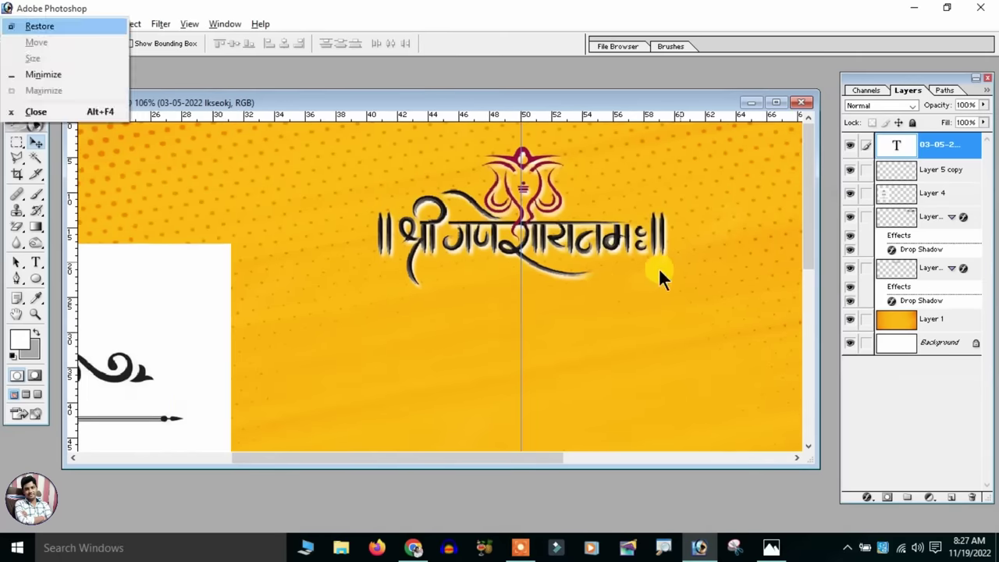
drag(659, 278, 379, 279)
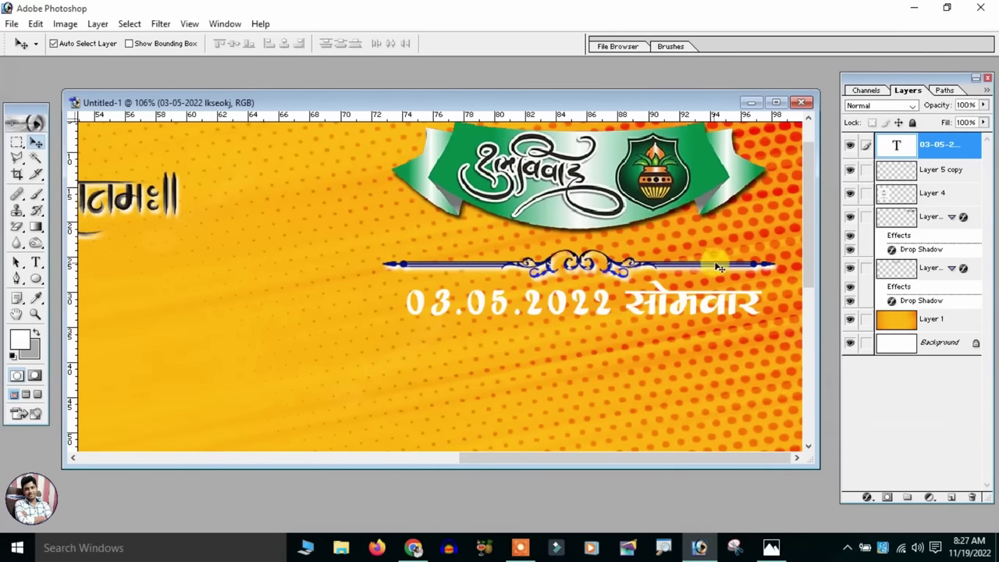
Duplicate the ornamental divider and move the copy below the date text
click(492, 264)
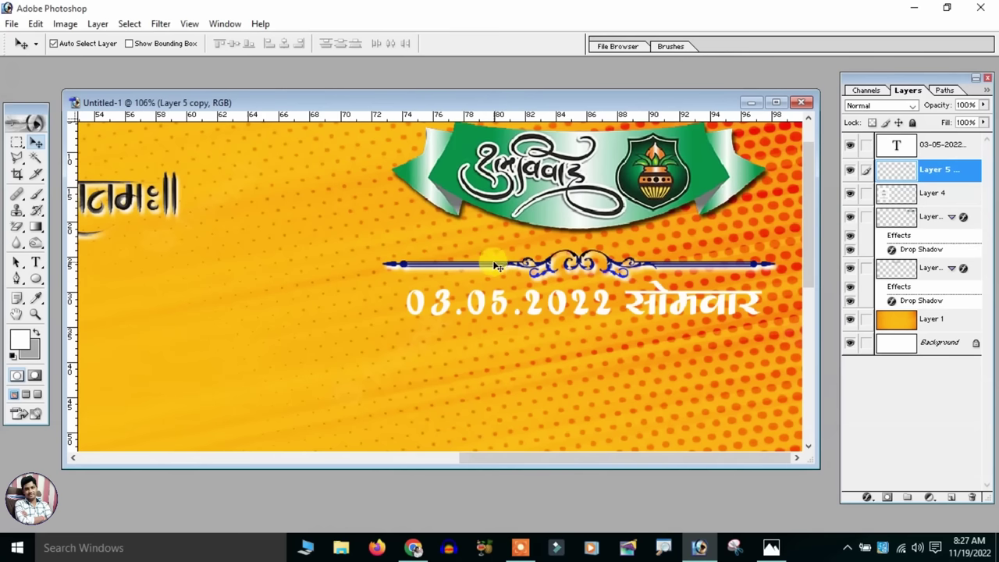
key(ctrl+j)
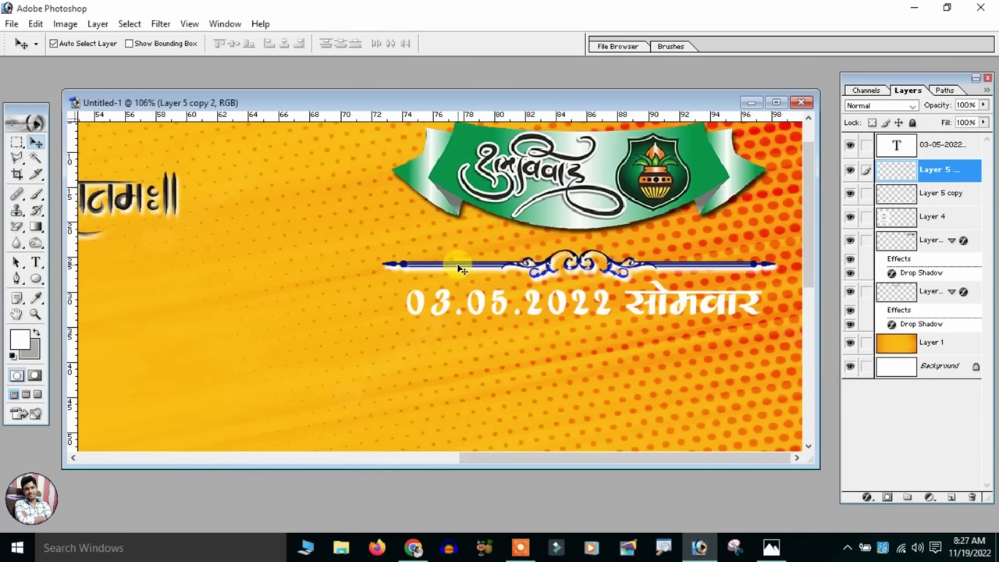
drag(462, 269, 458, 340)
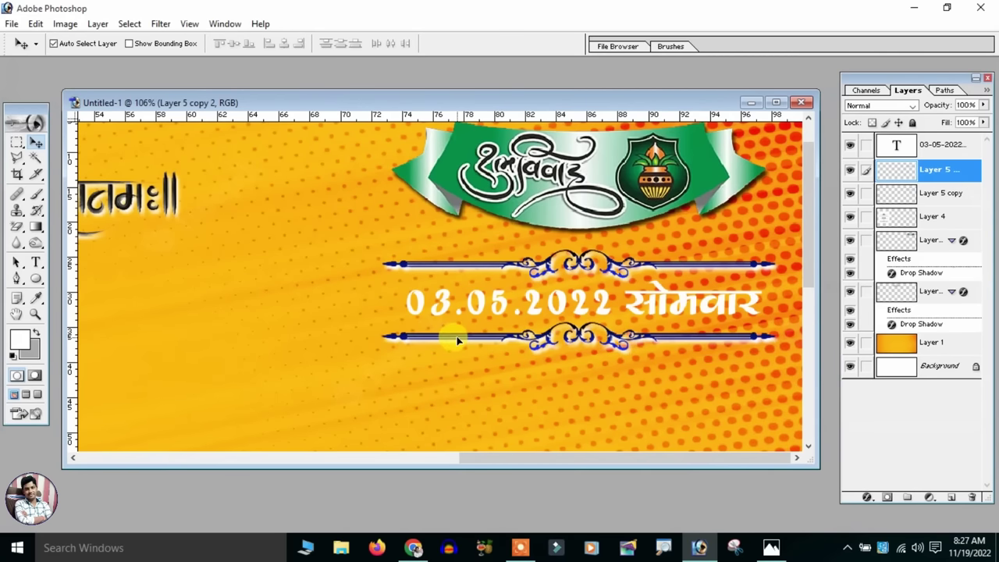
Check the card layout, return to the date area, and select the date text layer
scroll(458, 340, down, 3)
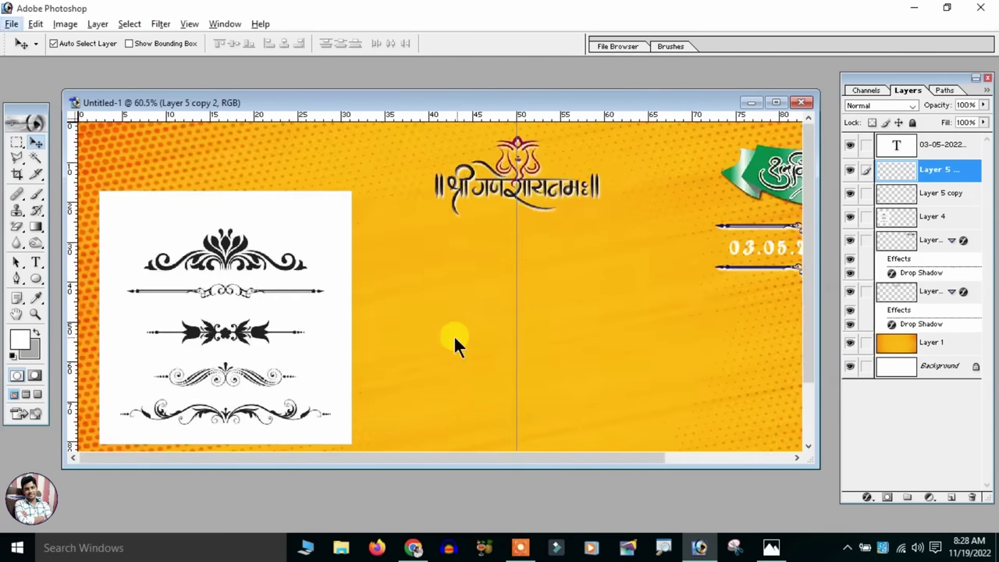
drag(457, 339, 549, 317)
scroll(549, 317, up, 3)
key(alt+space)
drag(640, 288, 475, 357)
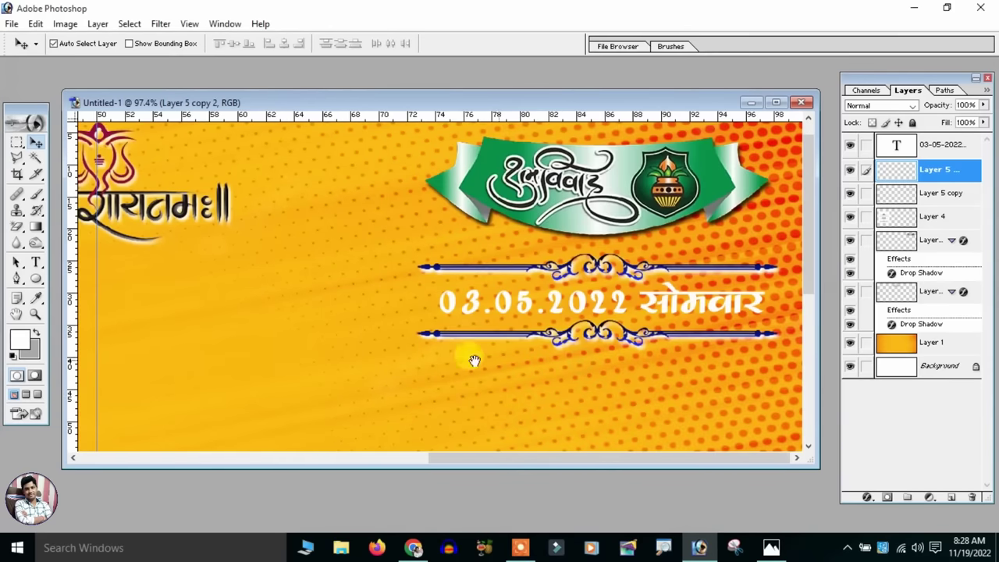
click(559, 309)
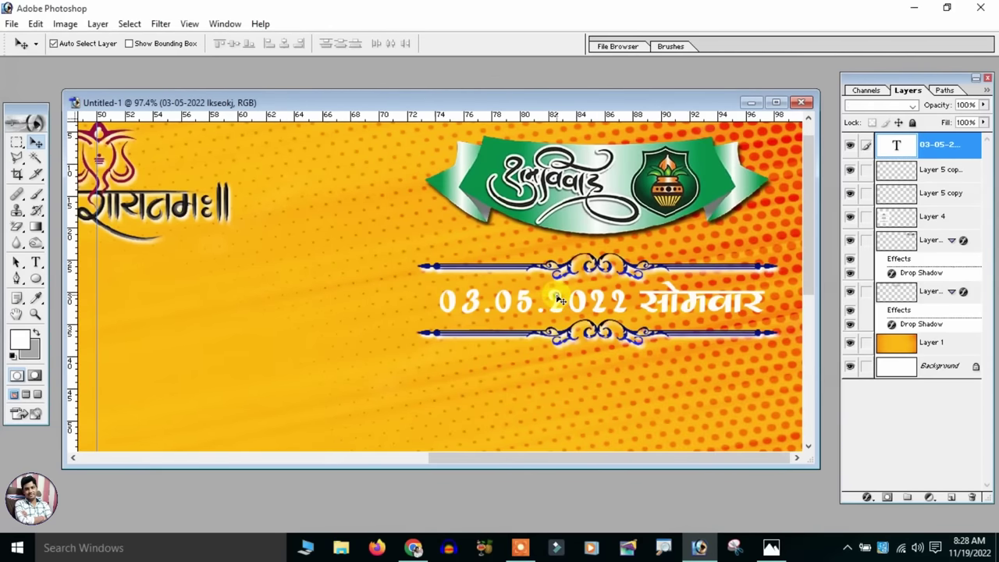
Give the date text a Red R2 - Linear gradient overlay
click(97, 25)
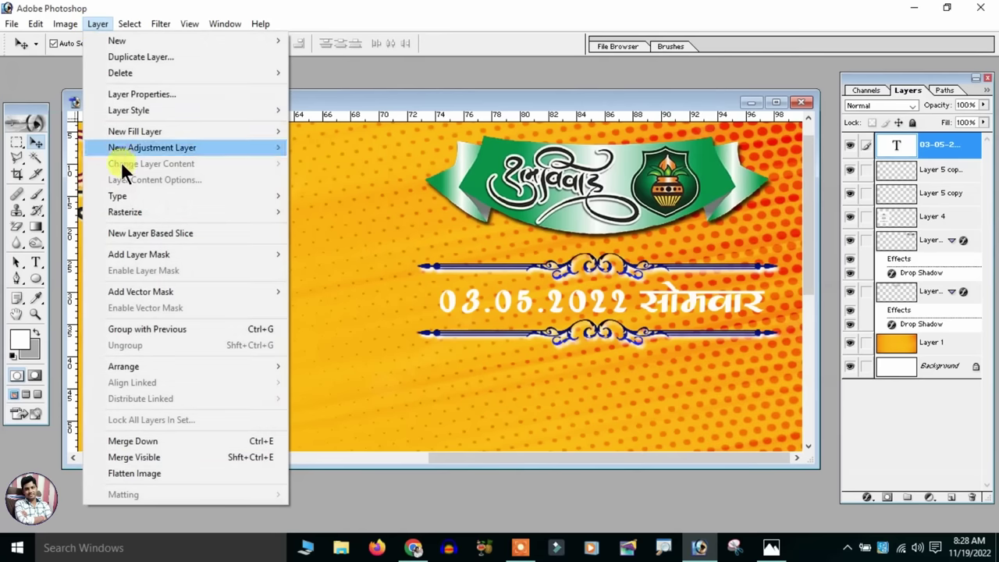
mouse_move(129, 110)
click(342, 247)
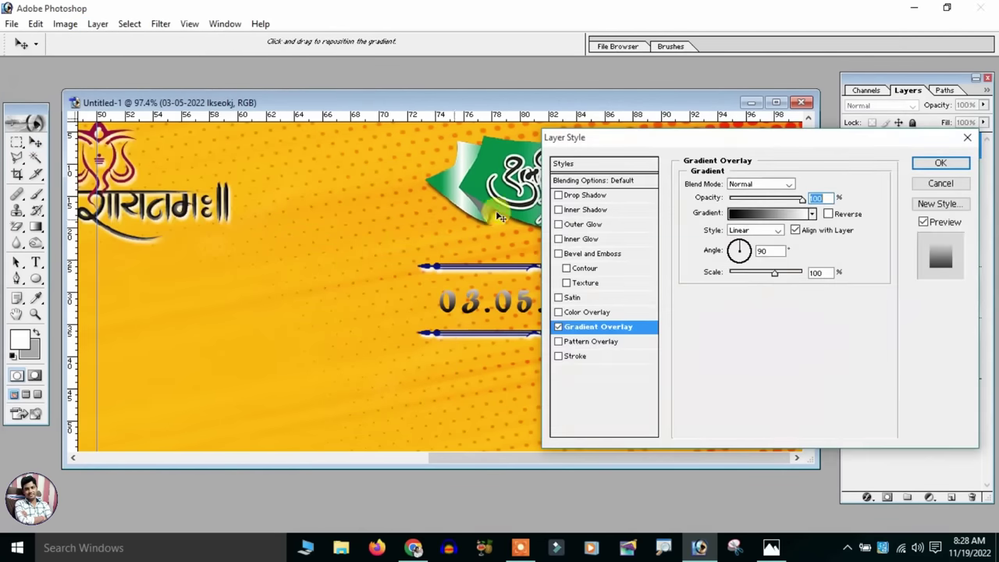
drag(669, 136, 88, 72)
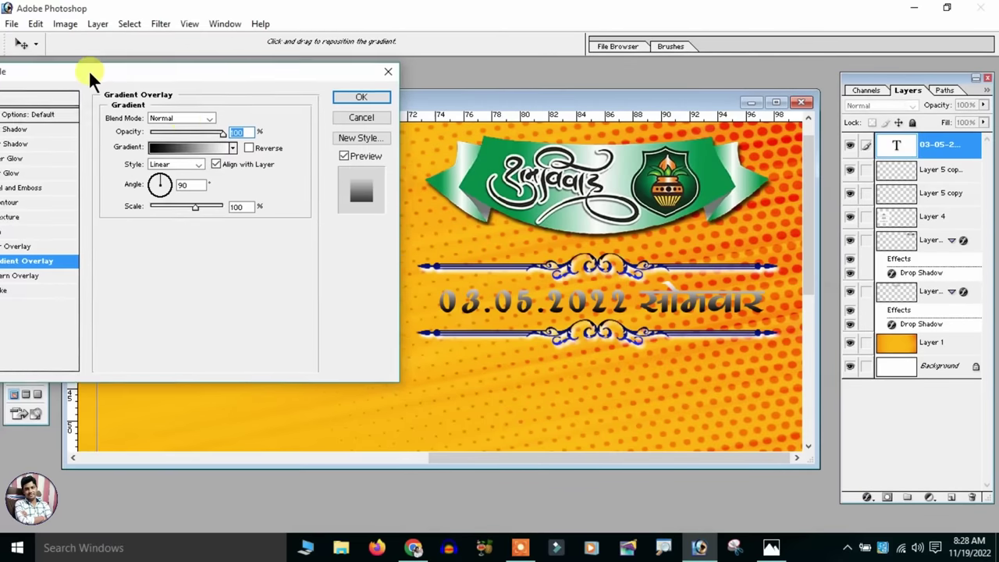
click(185, 147)
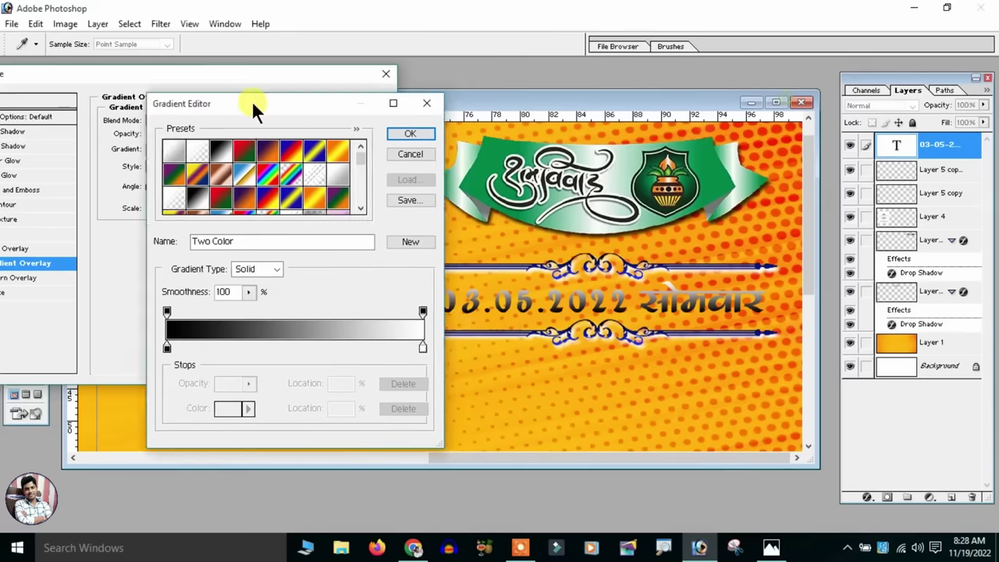
drag(785, 104, 160, 107)
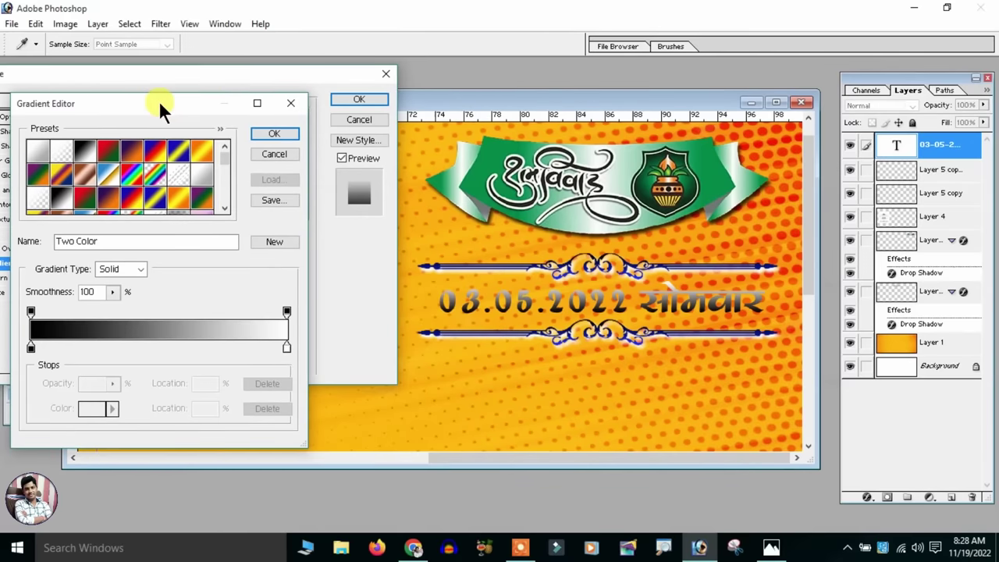
click(200, 156)
click(153, 200)
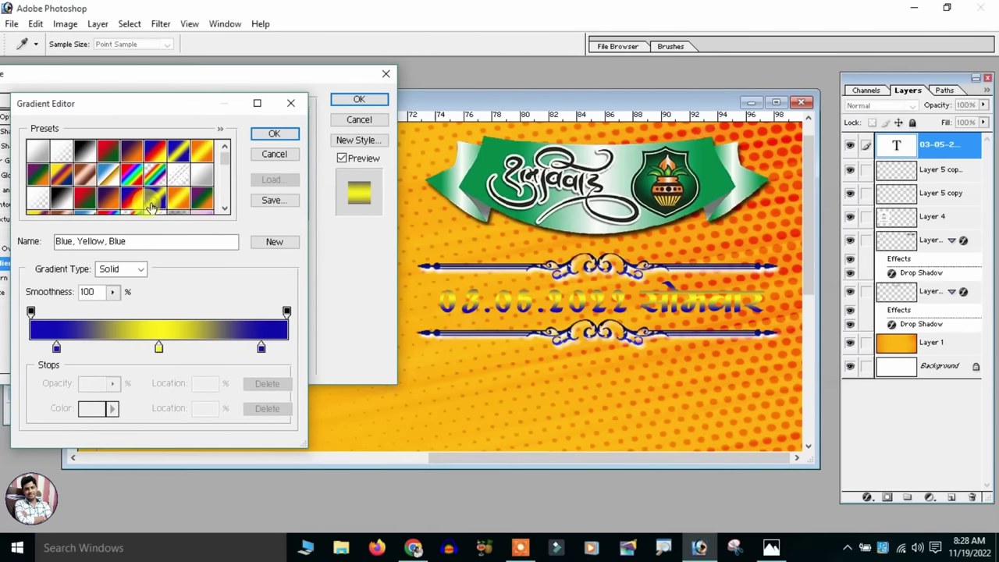
drag(225, 158, 226, 195)
click(178, 167)
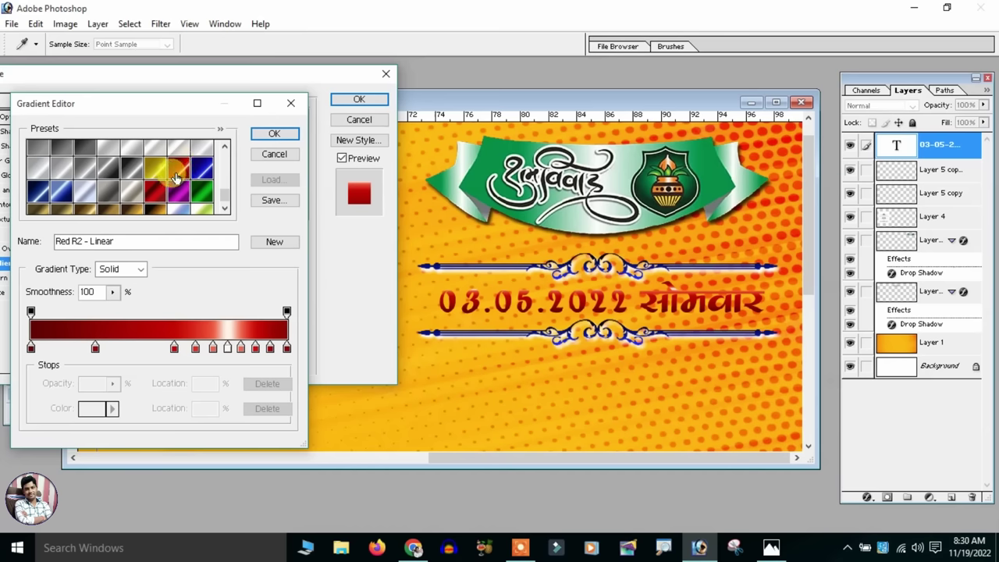
click(281, 133)
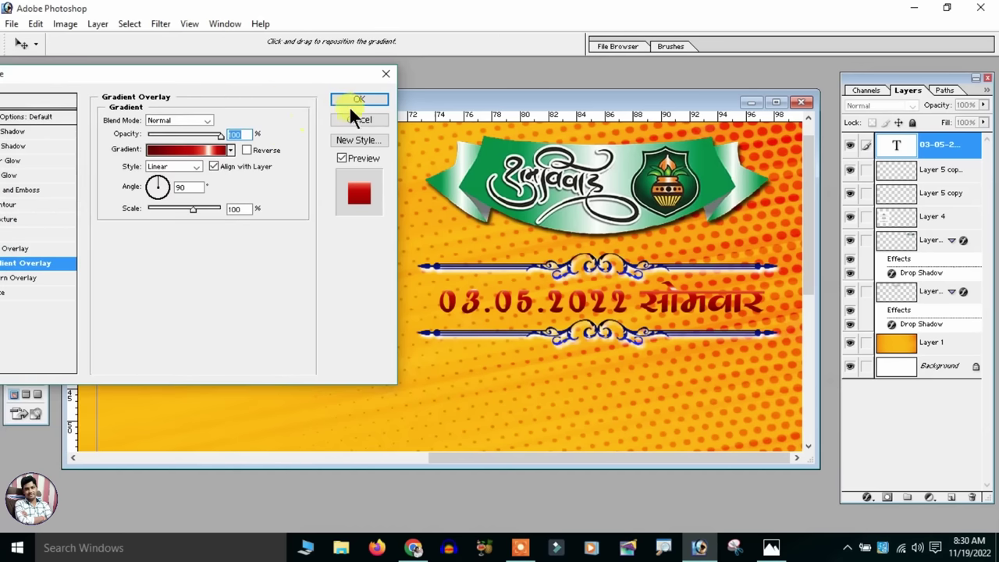
Add a white stroke outline to the date text and apply the styles
drag(259, 78, 406, 76)
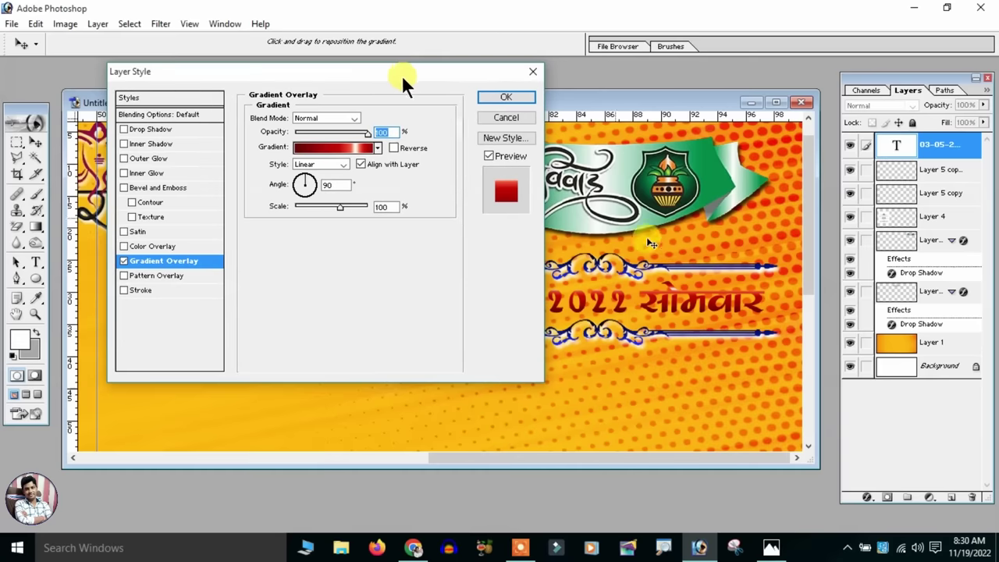
click(142, 290)
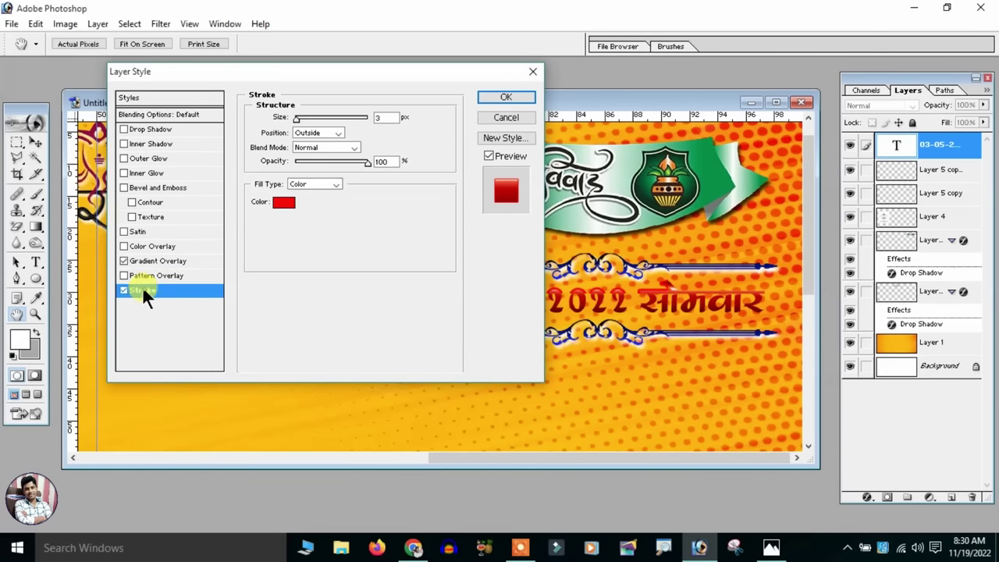
click(285, 201)
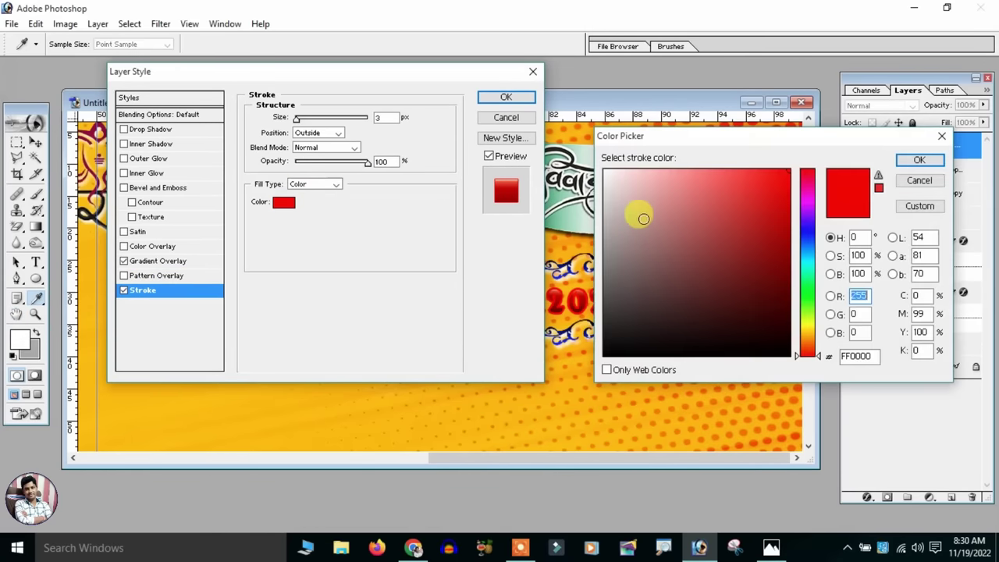
drag(754, 139, 253, 144)
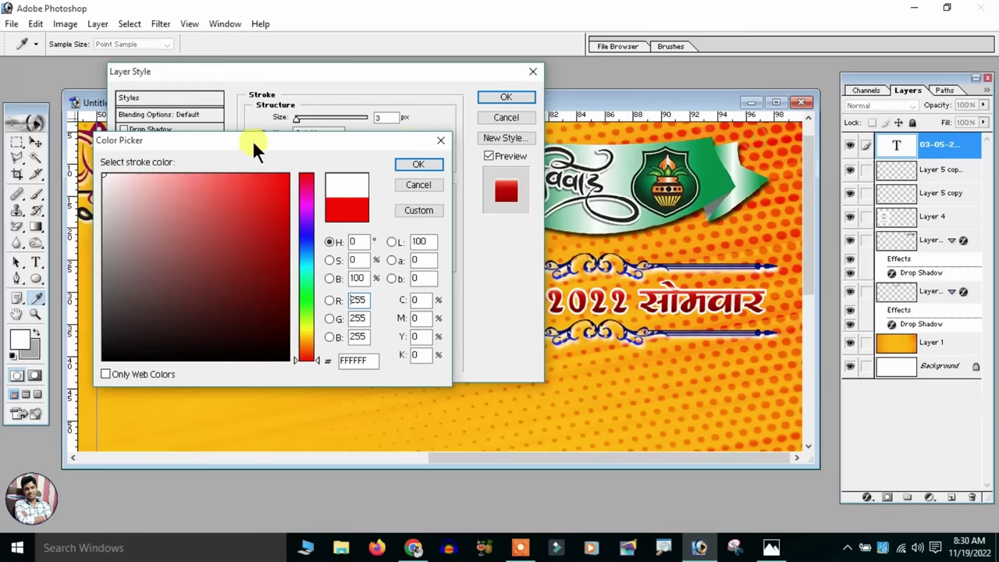
click(418, 165)
click(387, 119)
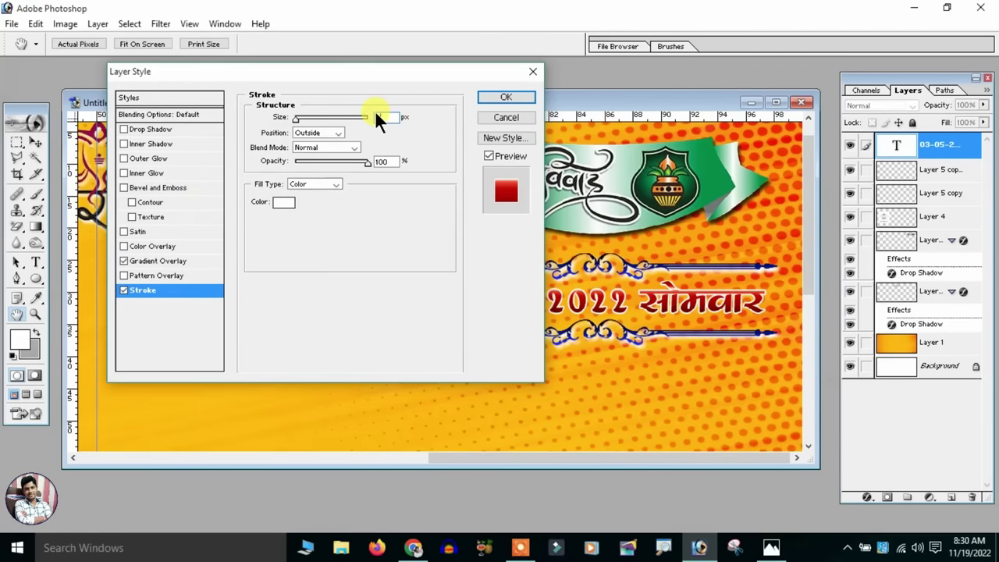
text(2)
click(504, 98)
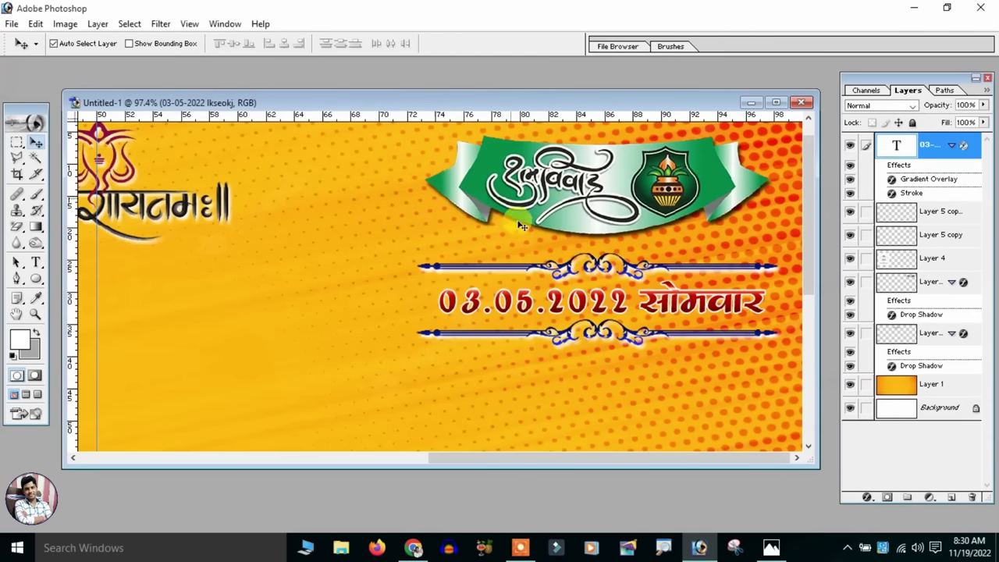
Fit the whole card on screen, select the white ornaments box (Layer 4), and delete it
key(ctrl+minus)
key(ctrl+minus)
key(ctrl+0)
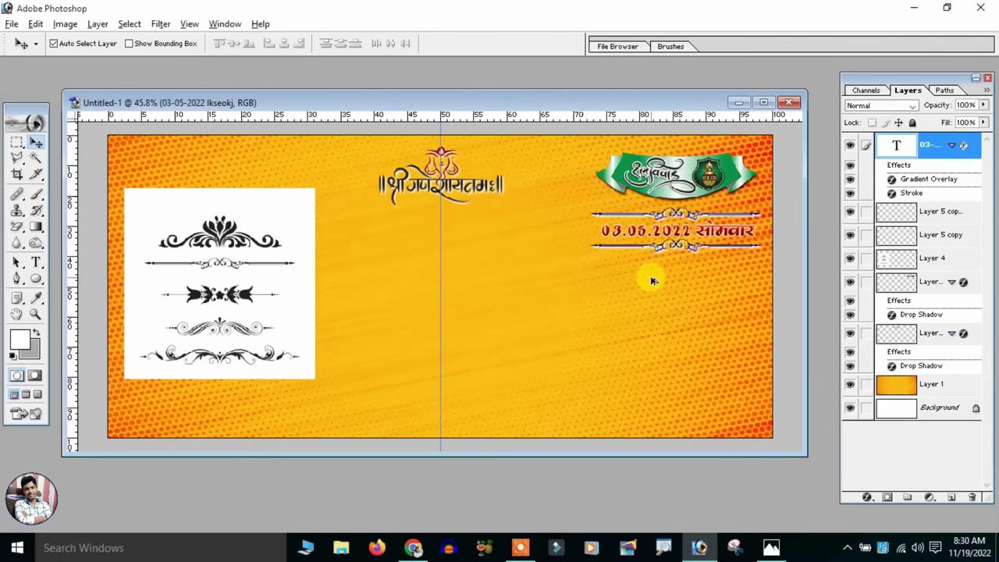
mouse_move(182, 270)
mouse_down()
mouse_move(265, 310)
mouse_move(232, 301)
mouse_up()
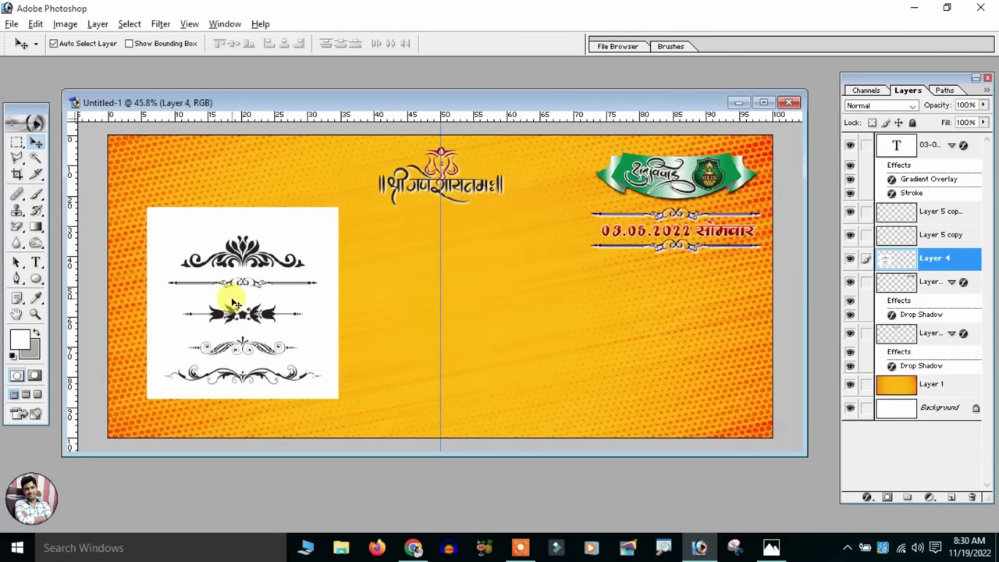
key(alt+l)
key(Down)
key(Down)
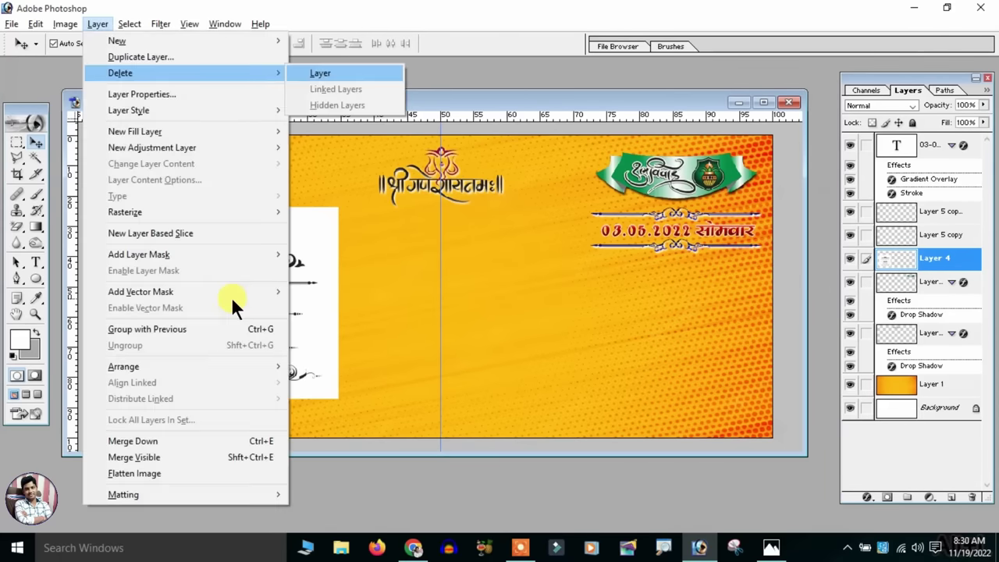
key(Right)
key(Return)
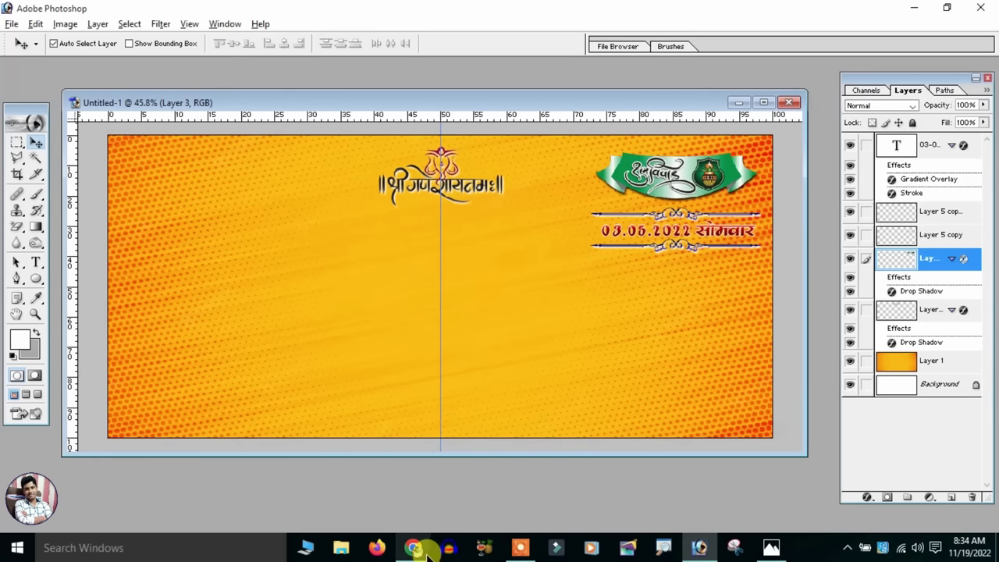
Copy the red double-heart PNG Mart image from the browser results and return to Photoshop
click(416, 548)
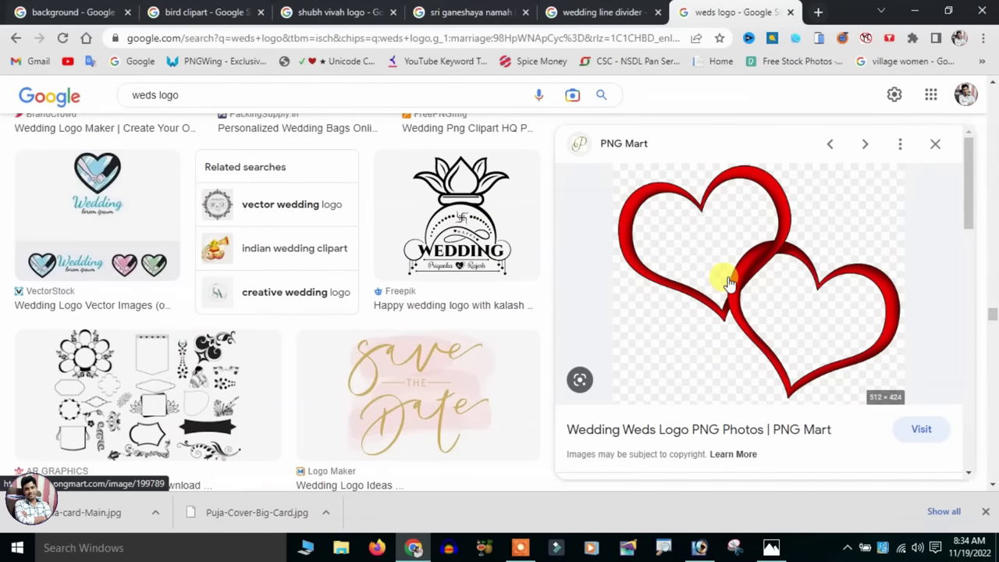
scroll(753, 270, down, 5)
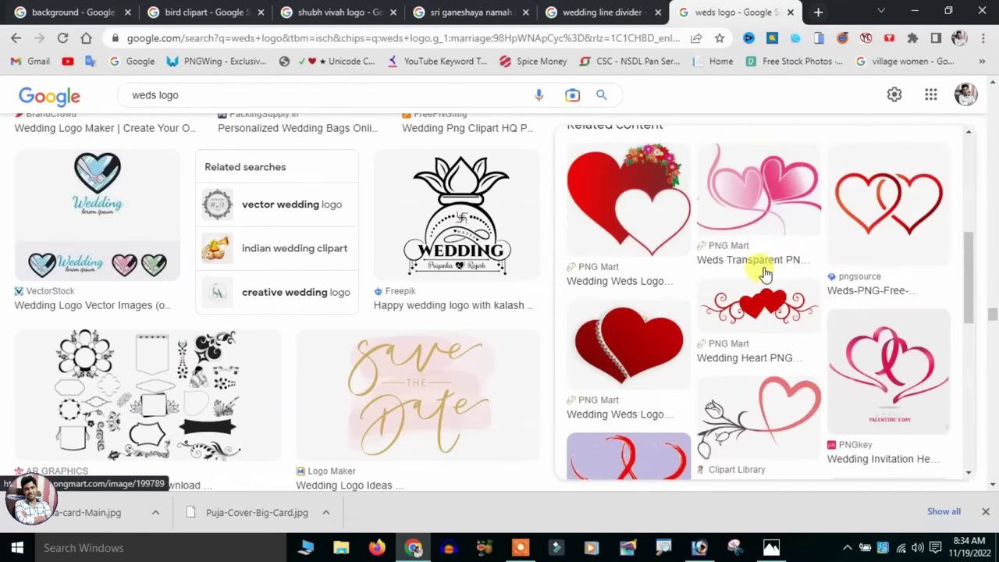
scroll(758, 274, down, 3)
scroll(753, 291, down, 1)
scroll(752, 293, up, 3)
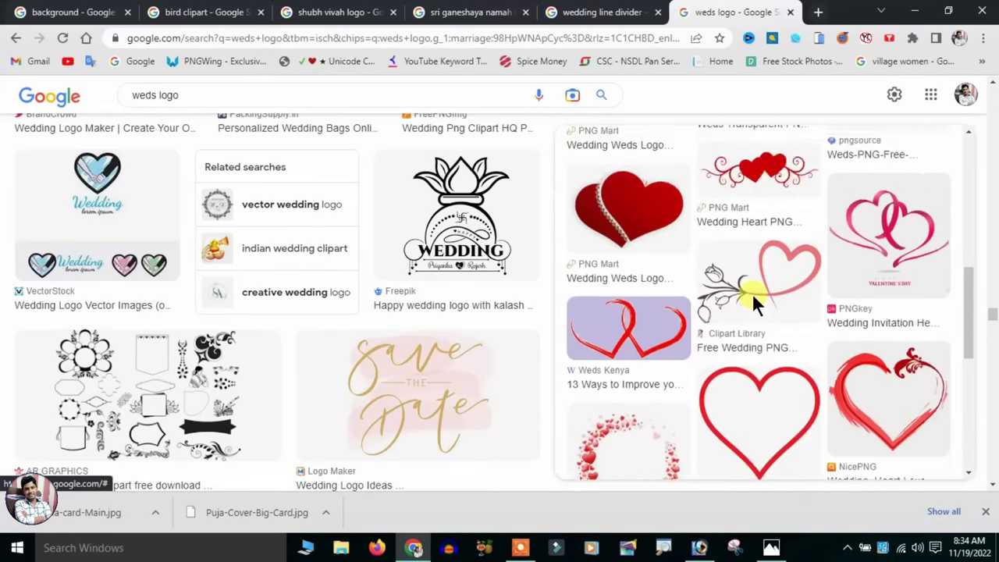
scroll(751, 293, up, 3)
scroll(752, 293, up, 2)
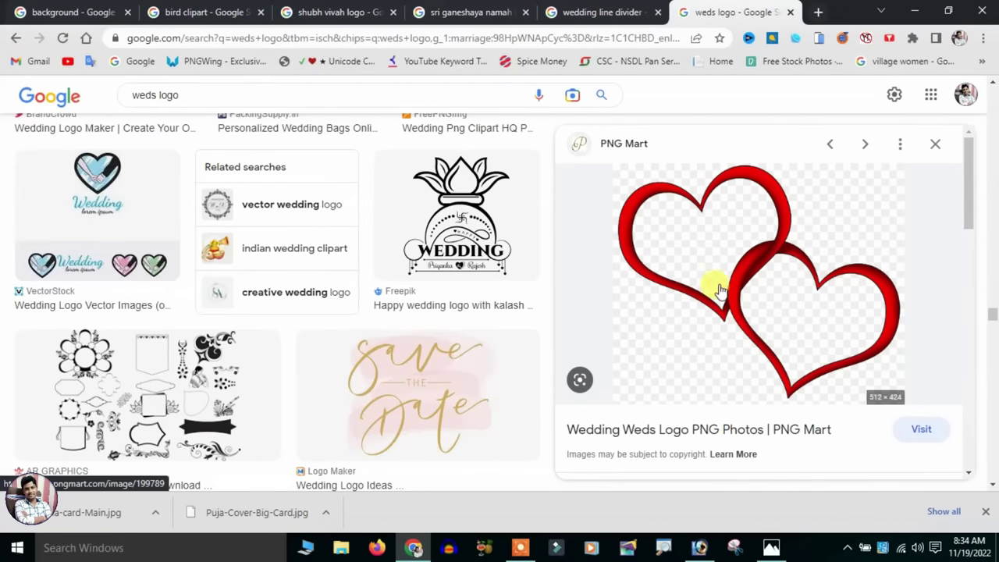
right_click(700, 247)
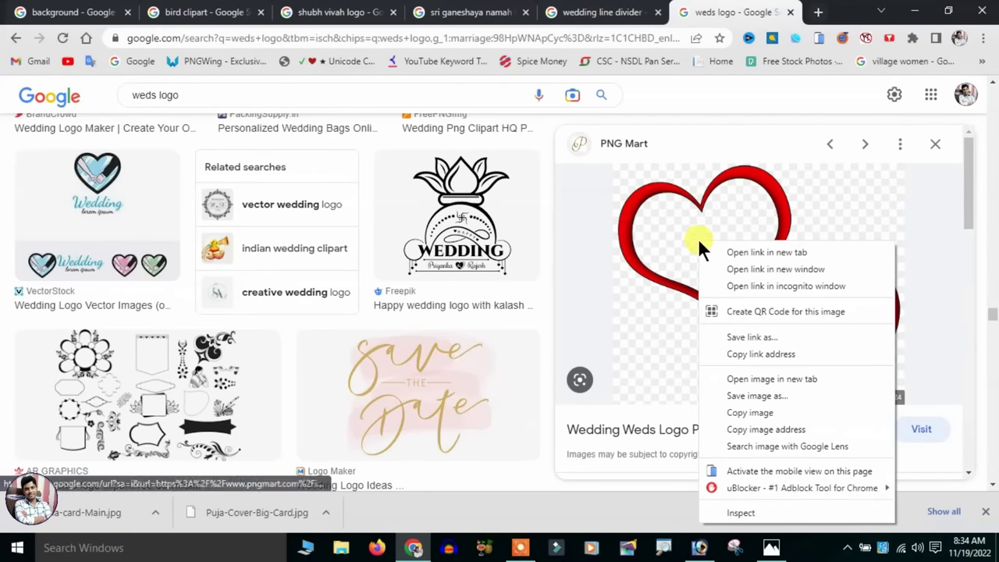
click(738, 414)
click(702, 547)
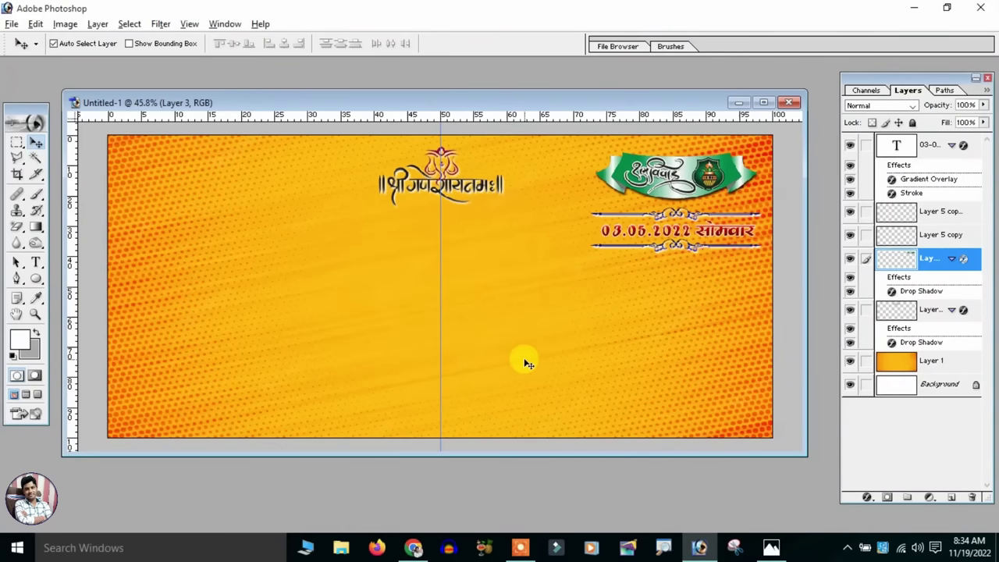
Paste the double hearts onto the card's left side and zoom in on them
key(ctrl+v)
mouse_move(476, 312)
mouse_down()
mouse_move(274, 304)
mouse_move(296, 292)
mouse_up()
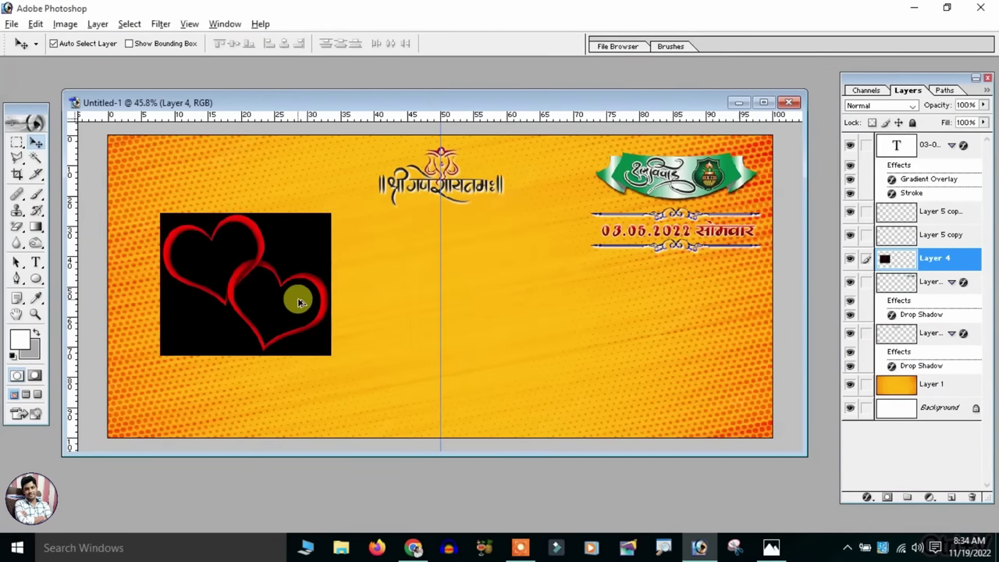
key(ctrl+plus)
key(alt+space)
drag(399, 380, 301, 272)
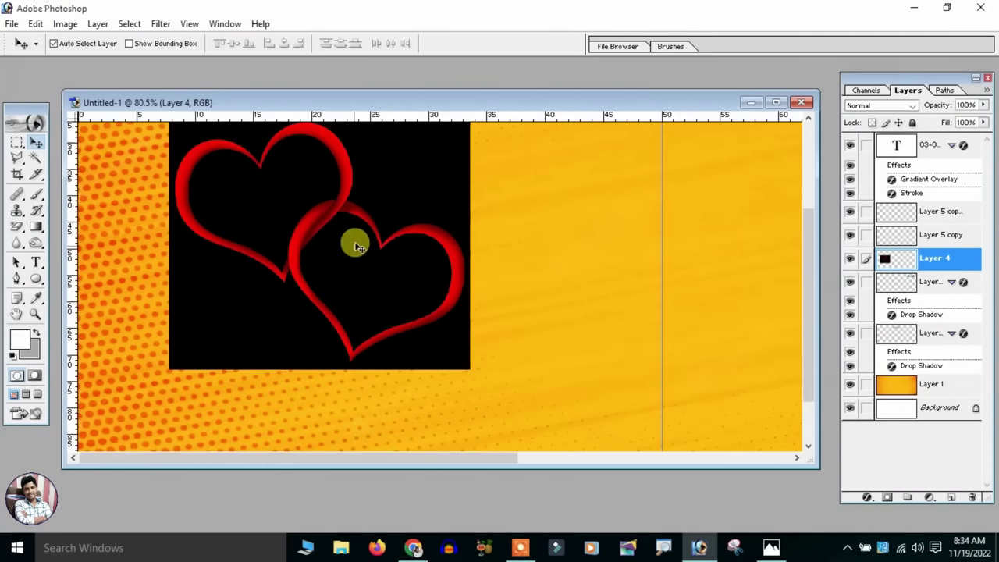
drag(352, 239, 329, 292)
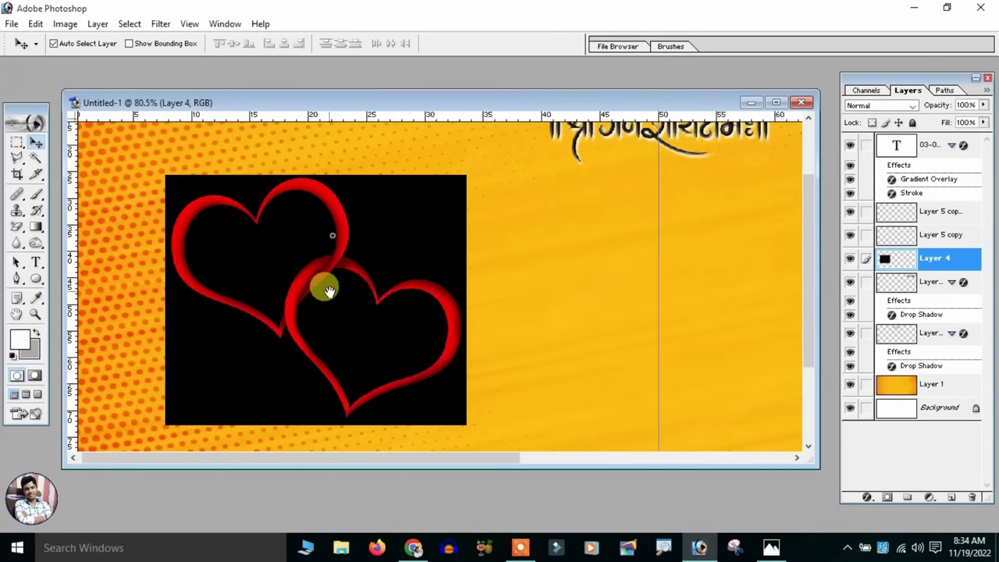
Erase the black background around and inside the hearts with the Magic Eraser, then move them up
click(15, 233)
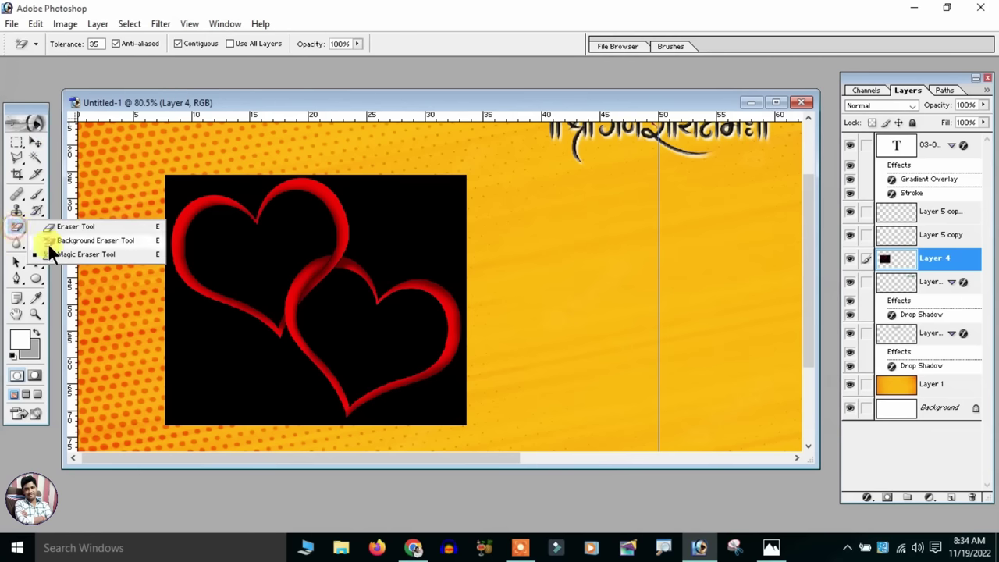
drag(15, 233, 67, 256)
click(406, 213)
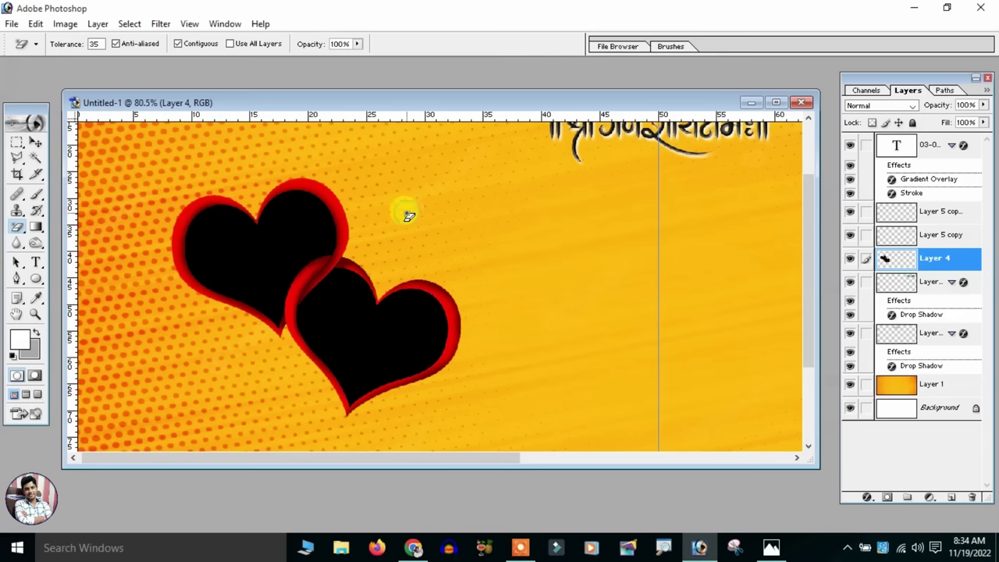
click(259, 226)
click(411, 342)
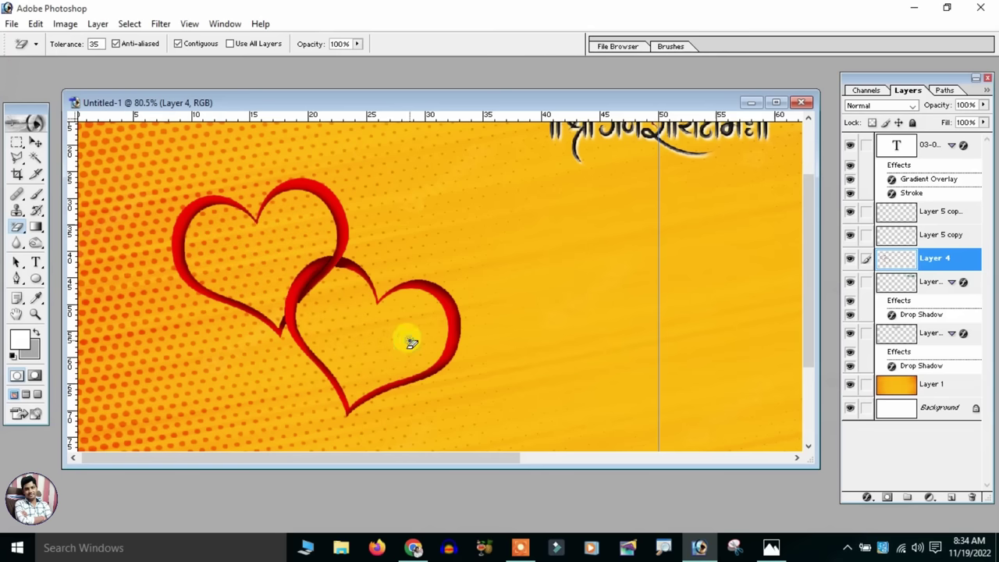
click(42, 141)
key(ctrl+minus)
key(ctrl+minus)
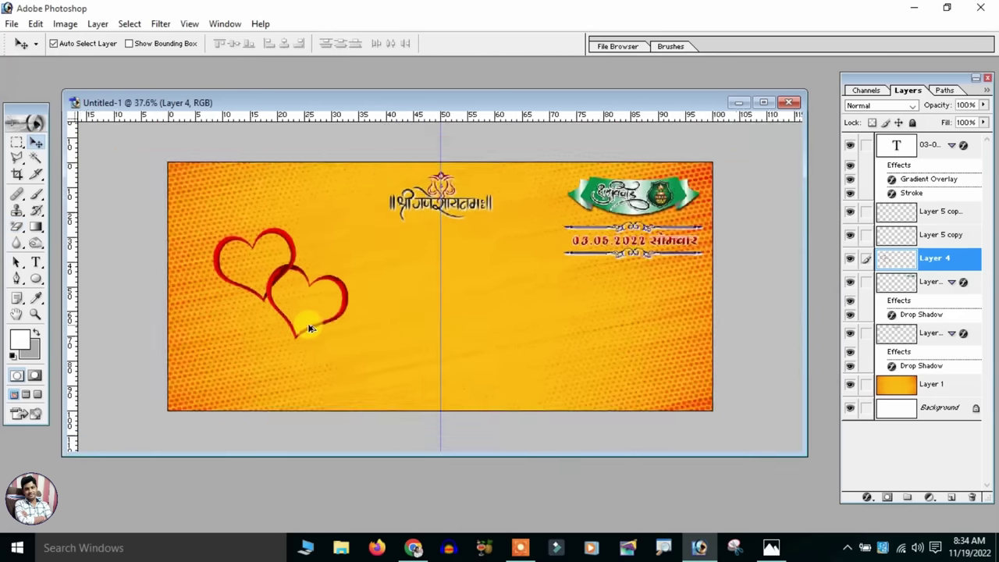
drag(213, 290, 205, 257)
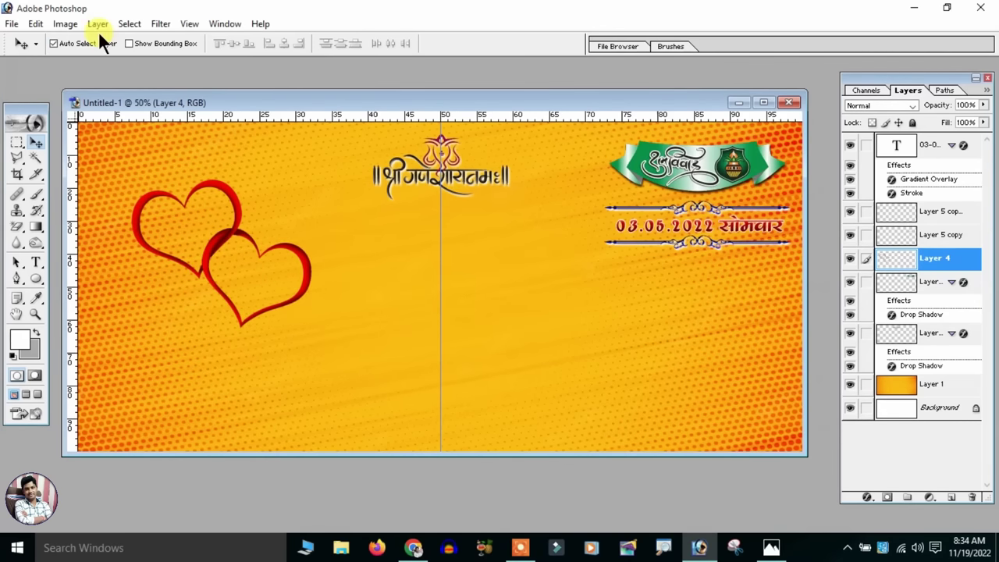
Give the hearts a Raspberry Beret pink gradient overlay
click(95, 25)
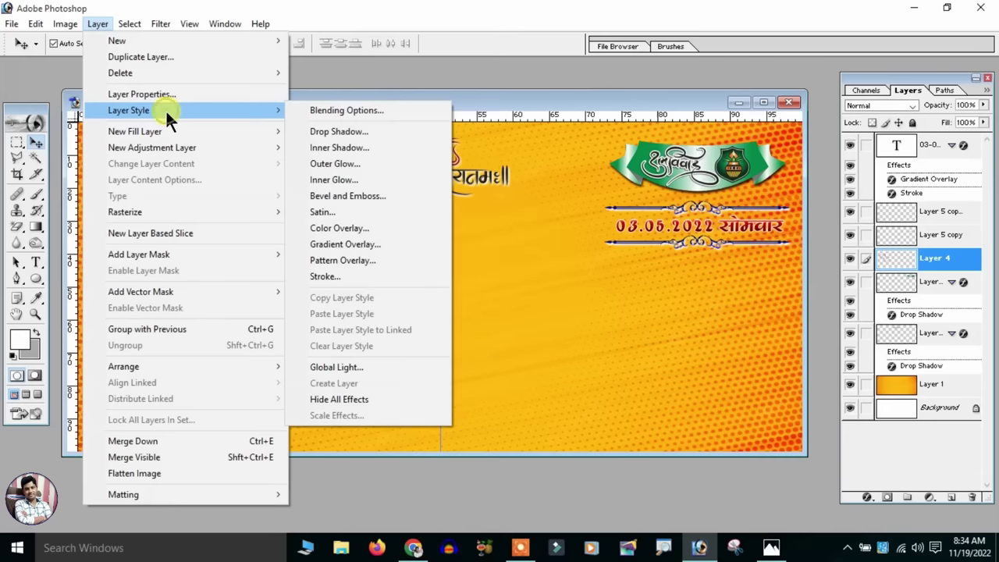
click(336, 244)
drag(355, 73, 757, 74)
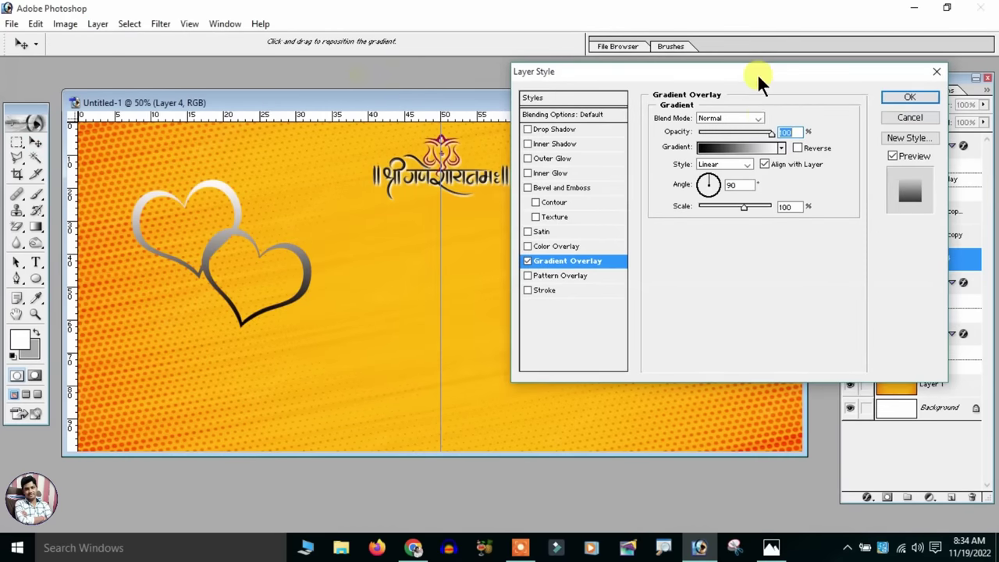
click(757, 147)
drag(158, 101, 774, 85)
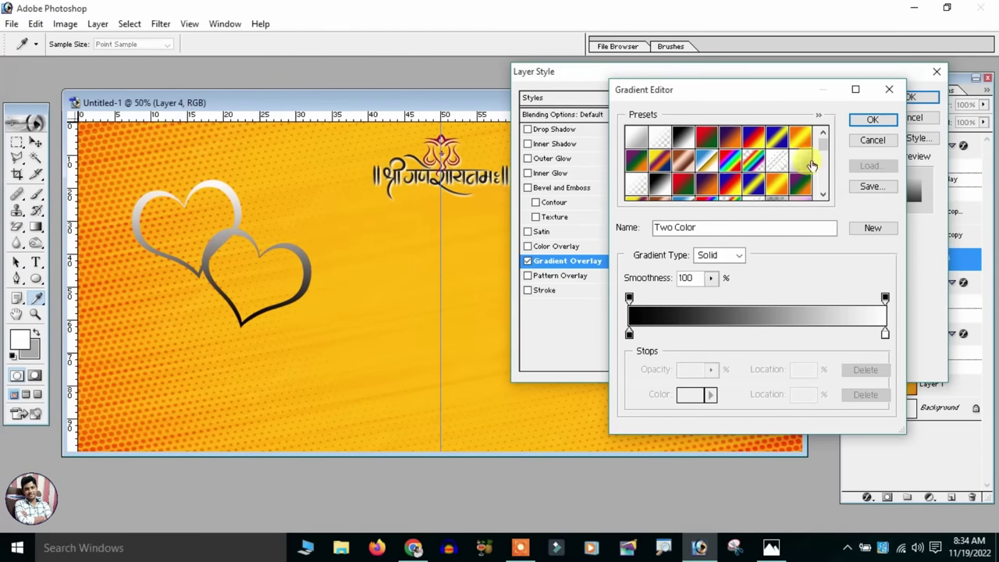
click(823, 193)
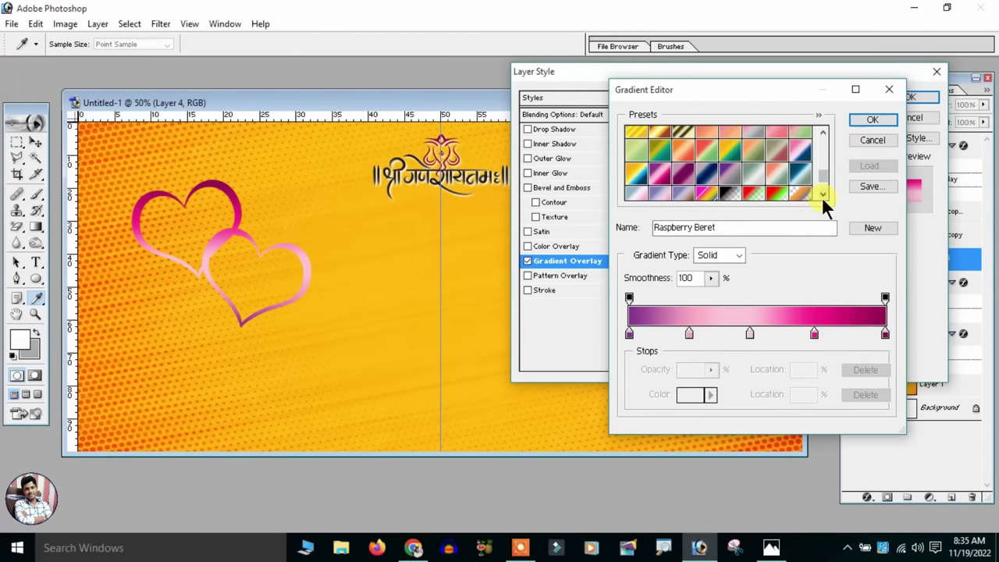
drag(820, 194, 814, 191)
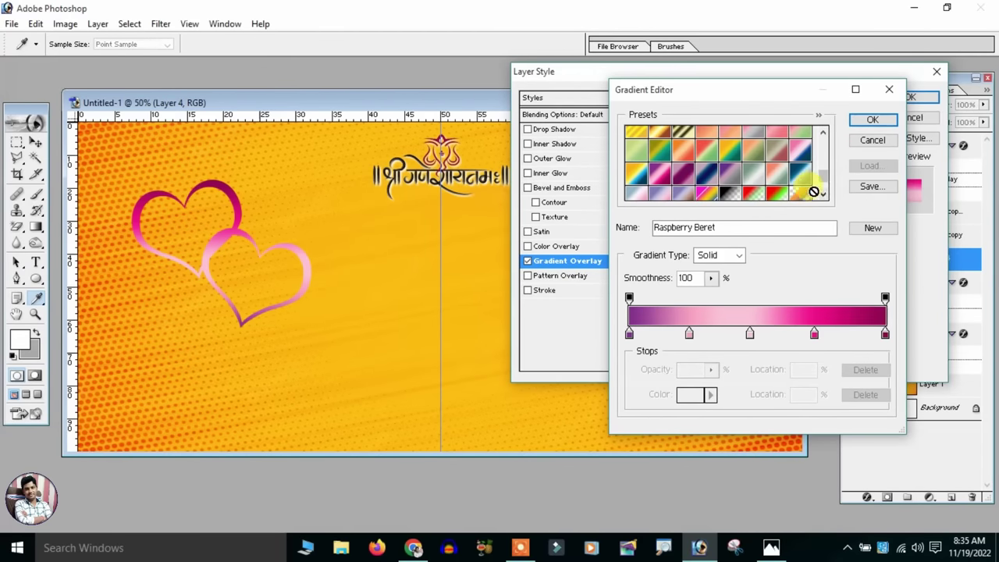
click(870, 119)
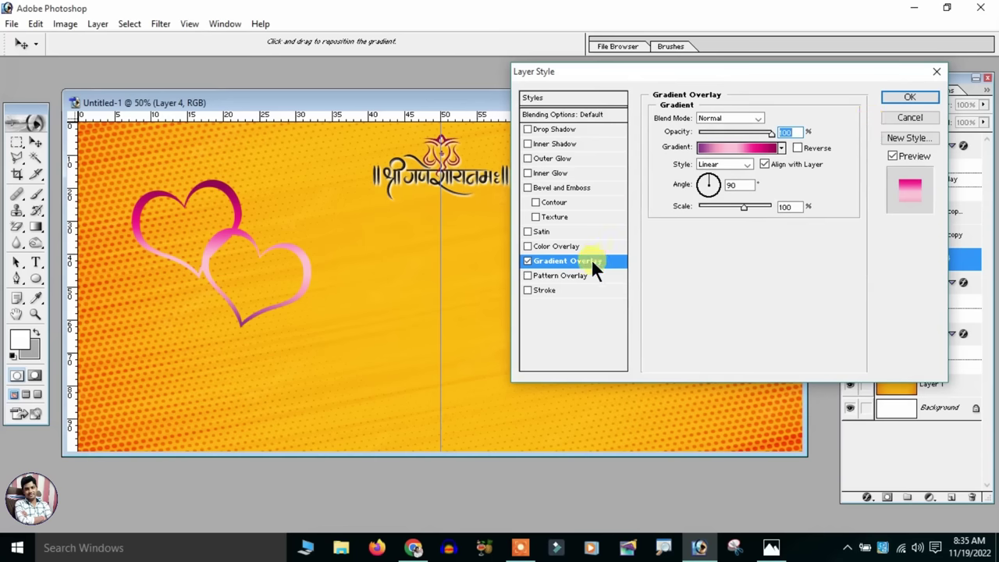
Add a white Normal-blend drop shadow with larger distance and spread to the hearts
click(558, 129)
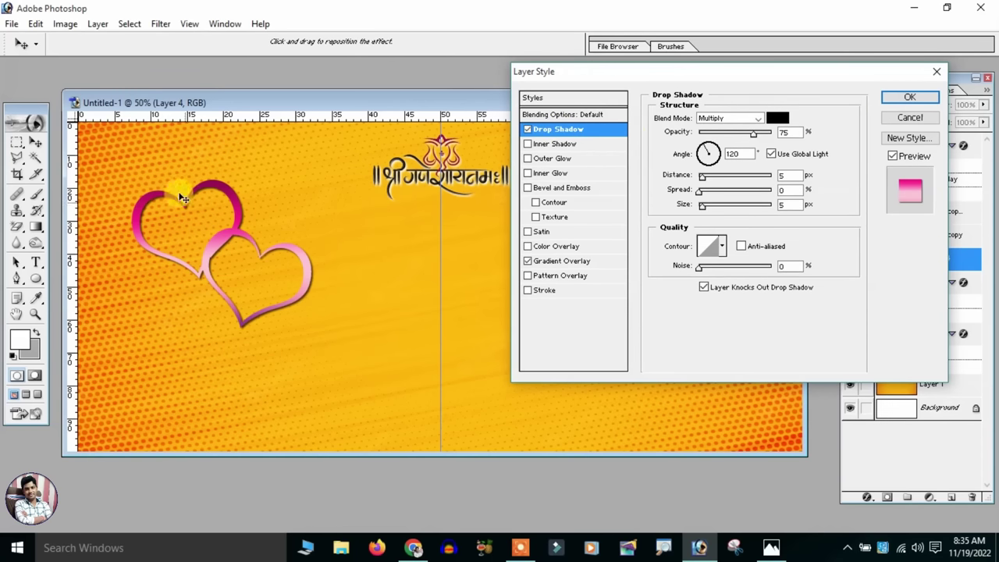
drag(759, 132, 779, 132)
mouse_move(700, 175)
mouse_down()
mouse_move(709, 174)
mouse_move(704, 201)
mouse_up()
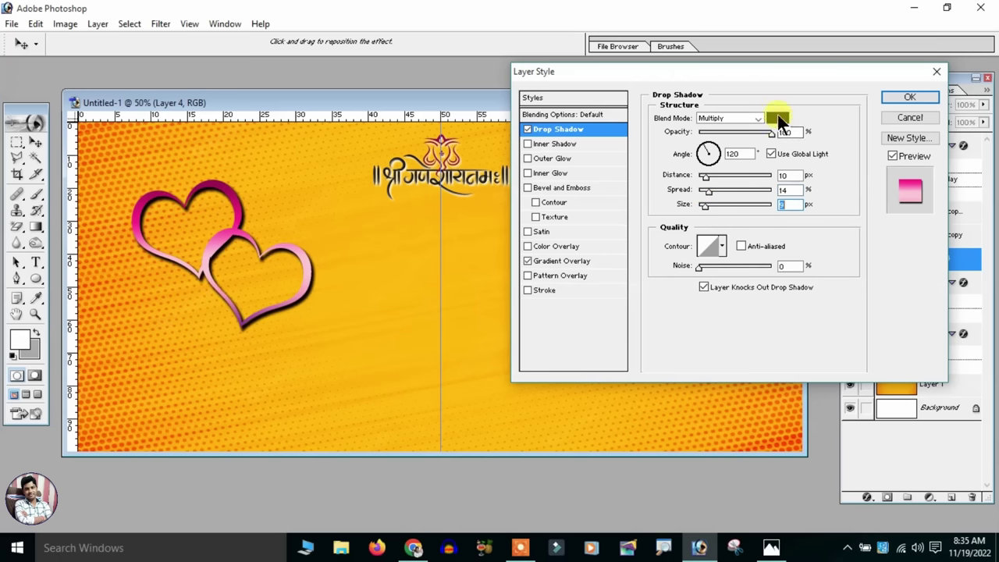
click(745, 118)
click(783, 116)
drag(297, 139, 810, 137)
drag(767, 205, 754, 170)
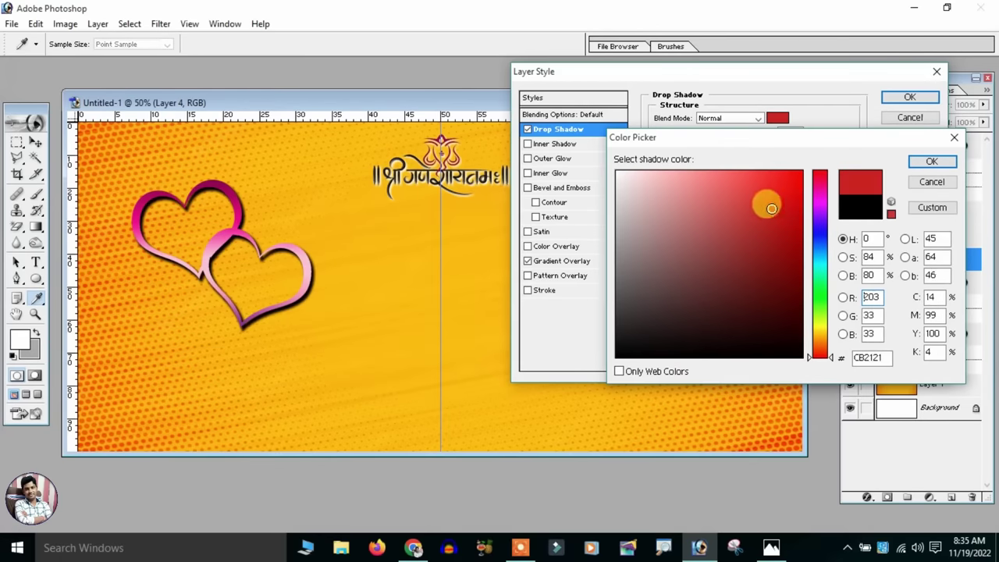
click(469, 122)
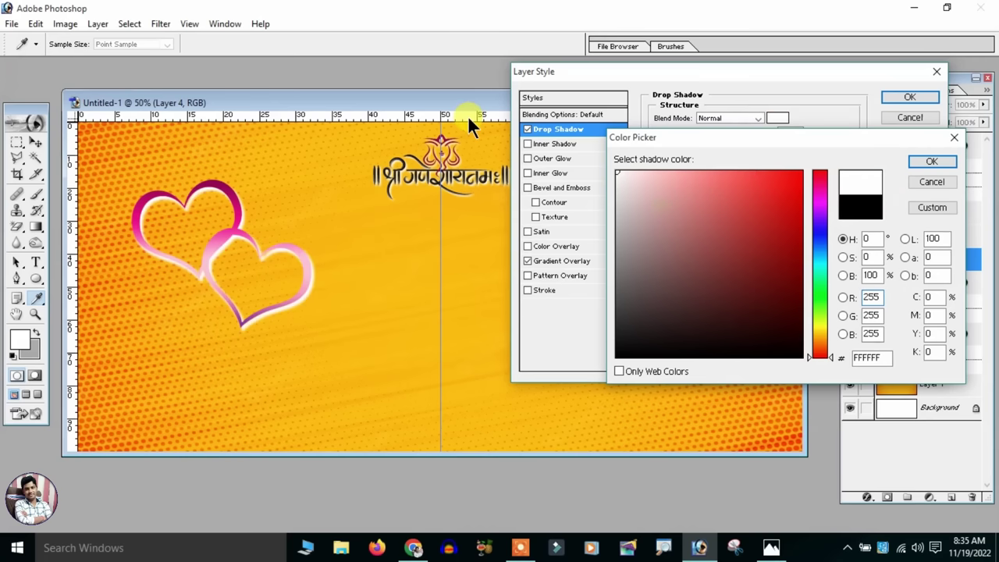
click(910, 161)
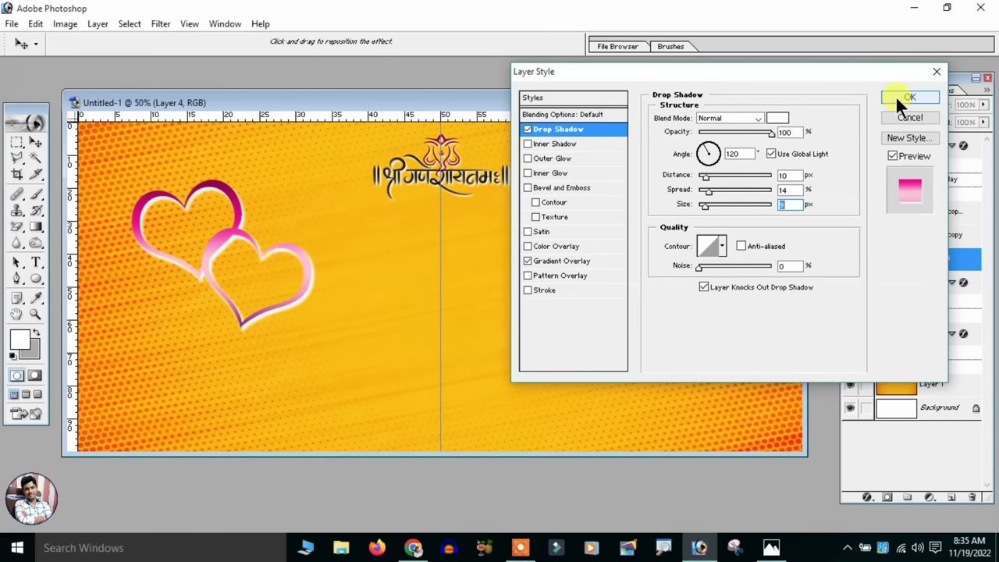
click(895, 96)
scroll(174, 279, down, 2)
scroll(180, 285, down, 1)
Scale the hearts to about 122%, tilt them slightly, and move them left and up
scroll(179, 284, up, 1)
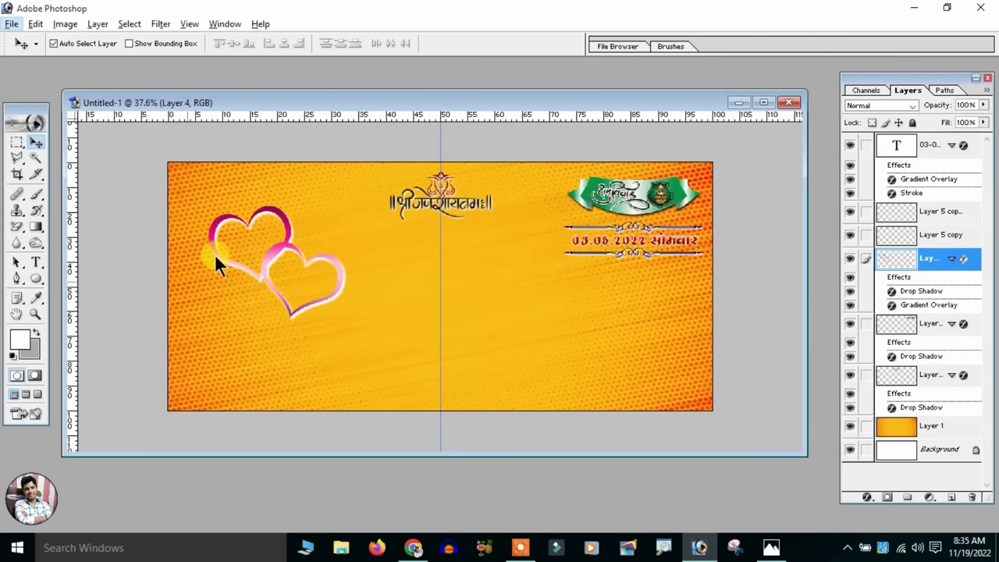
key(ctrl+t)
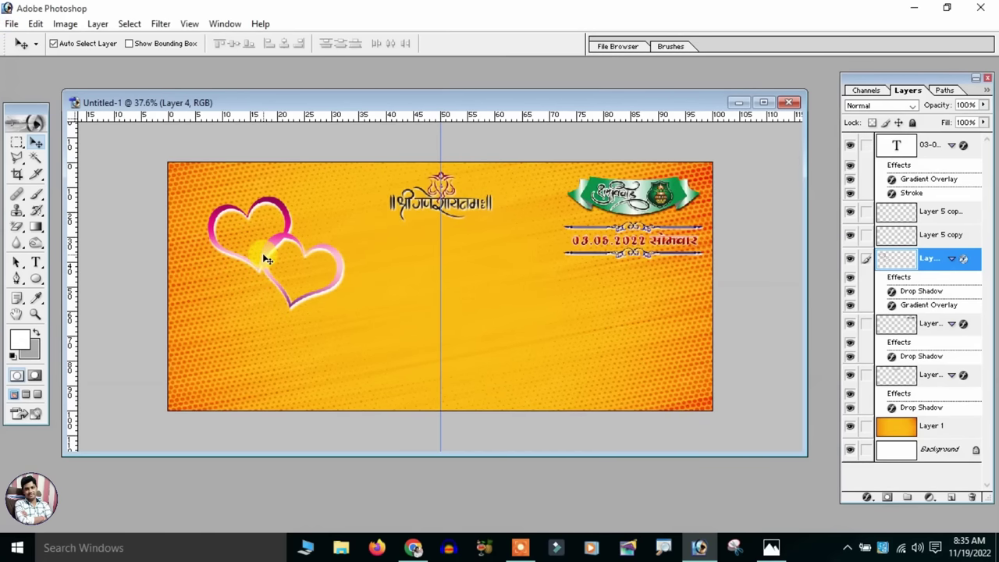
mouse_move(342, 308)
mouse_down()
mouse_move(371, 334)
mouse_move(346, 280)
mouse_up()
drag(415, 207, 409, 221)
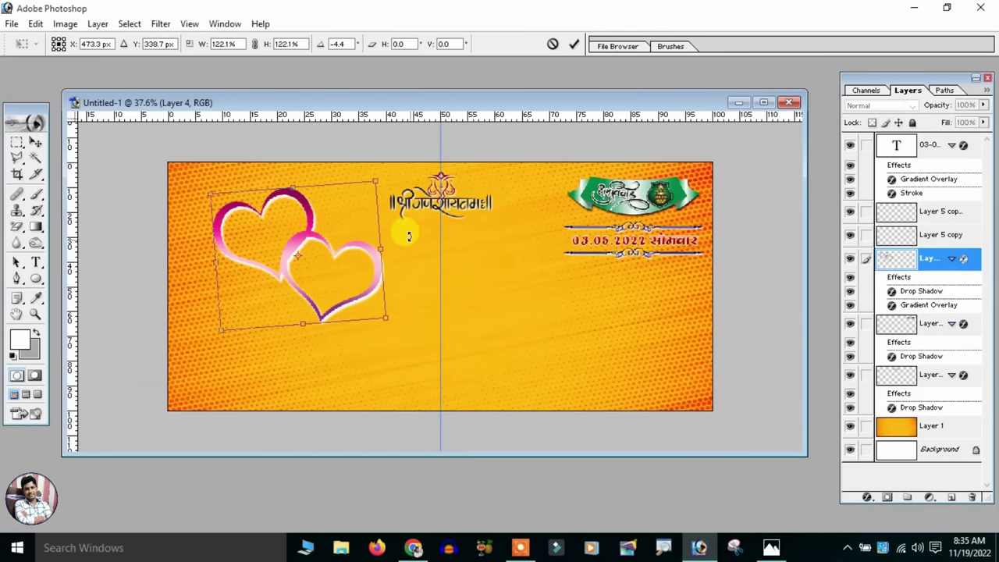
drag(355, 266, 340, 259)
key(Return)
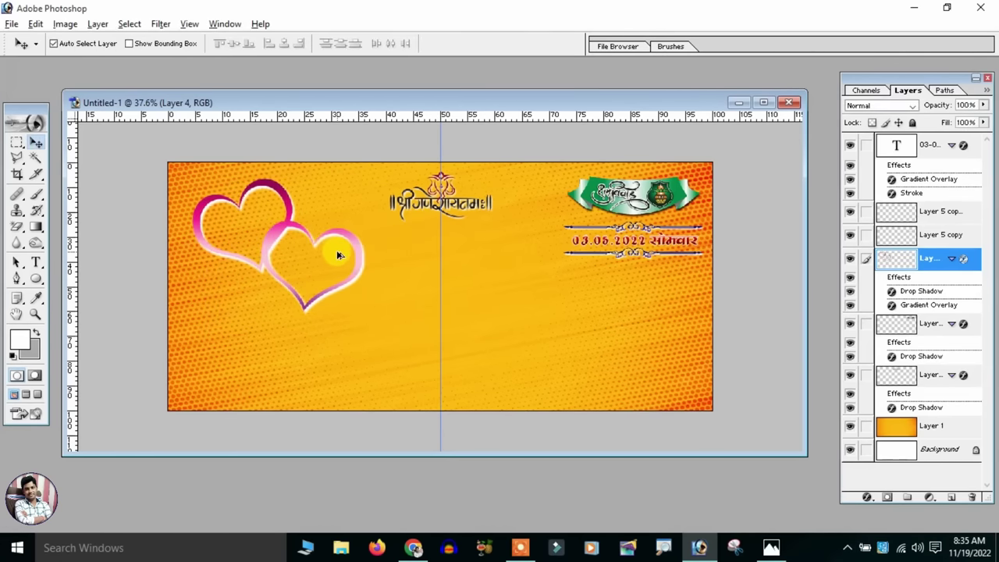
scroll(338, 256, up, 2)
scroll(336, 254, up, 1)
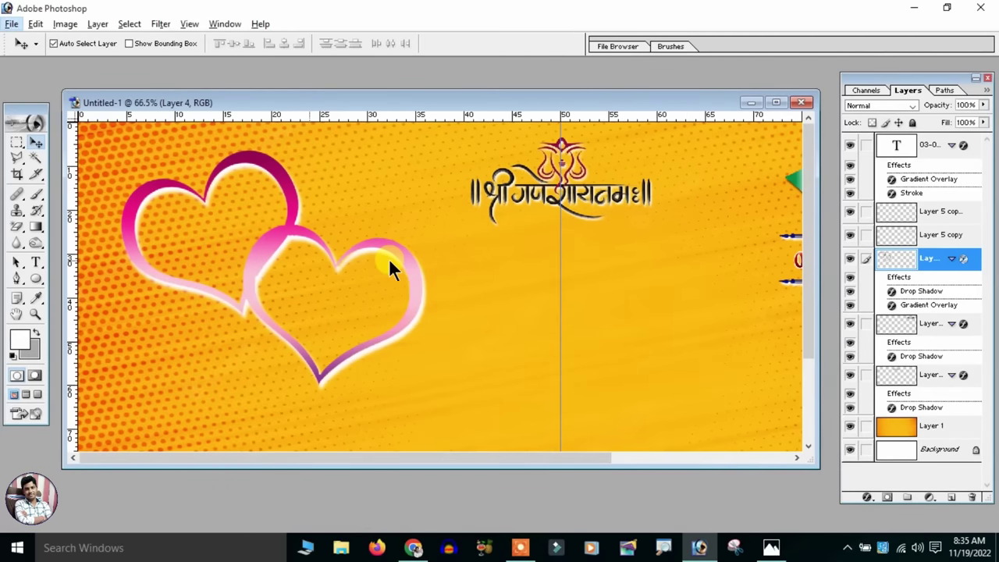
click(35, 260)
Type the name पूजा, move it into the left heart, and enlarge it
click(461, 306)
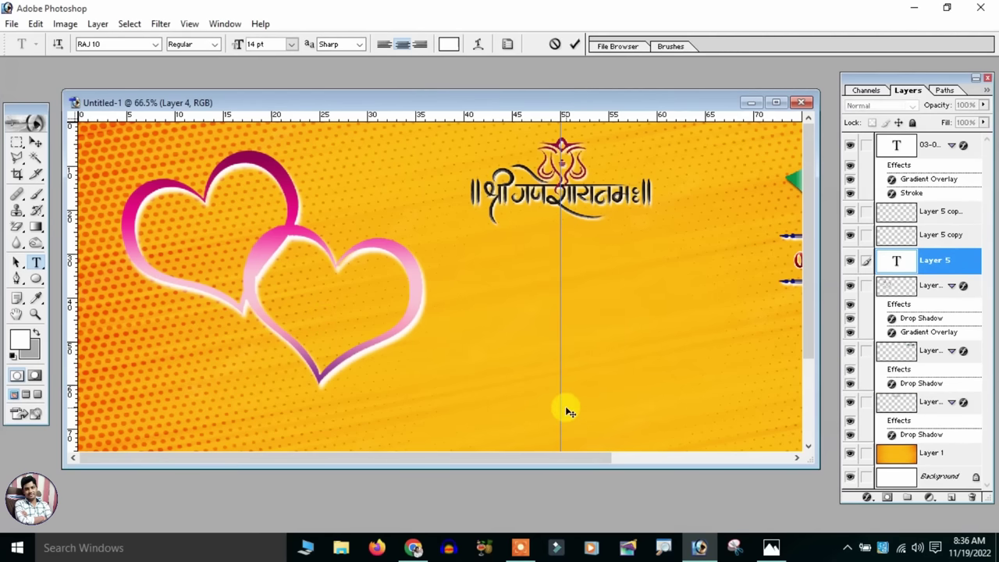
text(iwtk)
click(35, 143)
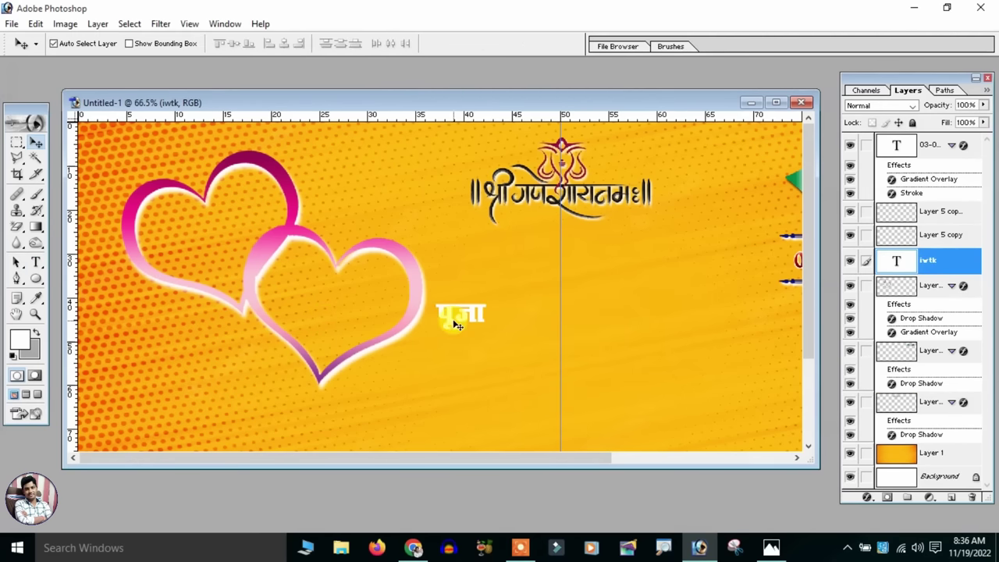
mouse_move(450, 328)
mouse_down()
mouse_move(187, 235)
mouse_move(254, 212)
mouse_up()
key(ctrl+t)
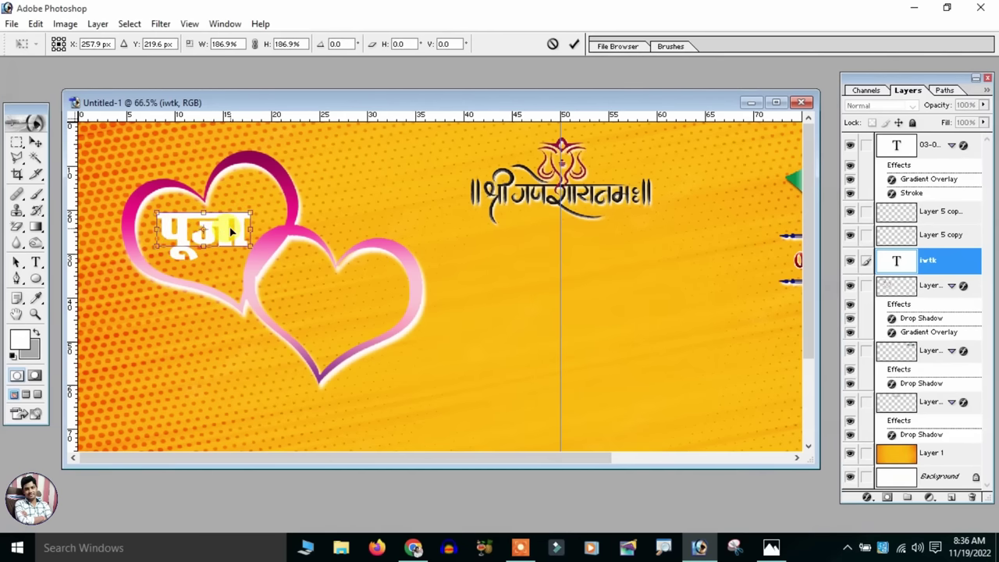
key(Return)
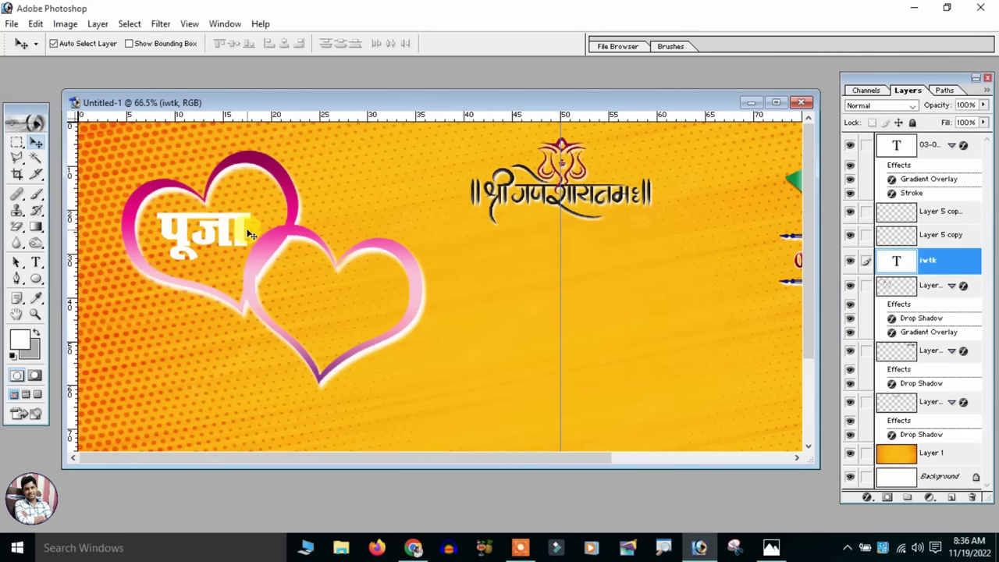
Duplicate the पूजा text into the second heart and retype it as चंदन
key(ctrl+j)
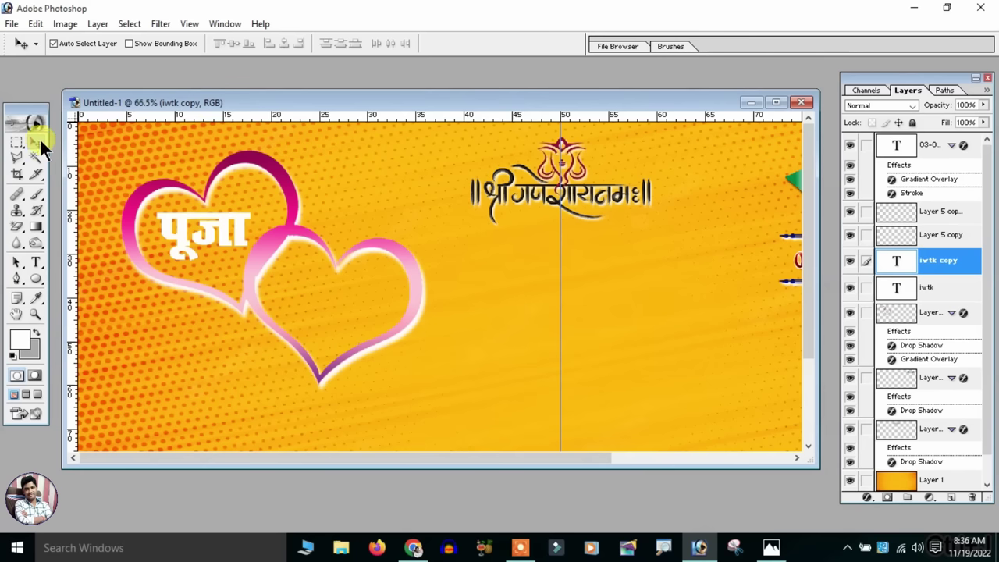
mouse_move(182, 238)
mouse_down()
mouse_move(310, 285)
mouse_move(308, 309)
mouse_up()
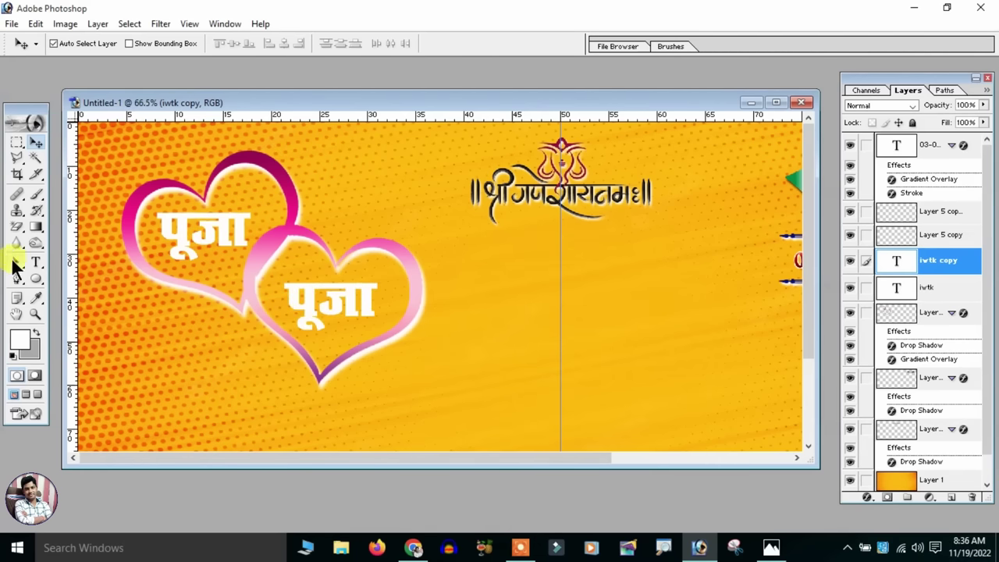
click(36, 263)
double_click(304, 299)
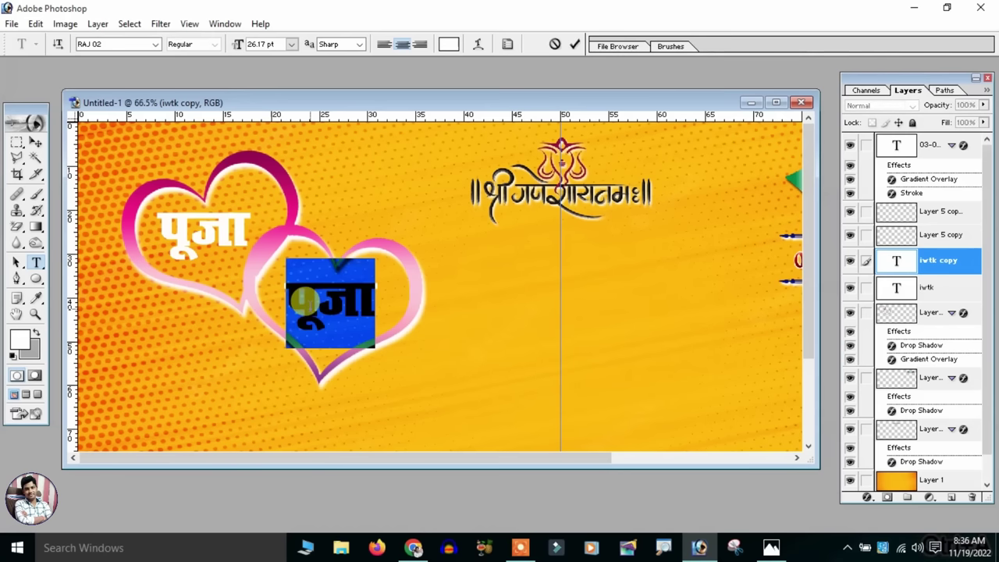
text(pn)
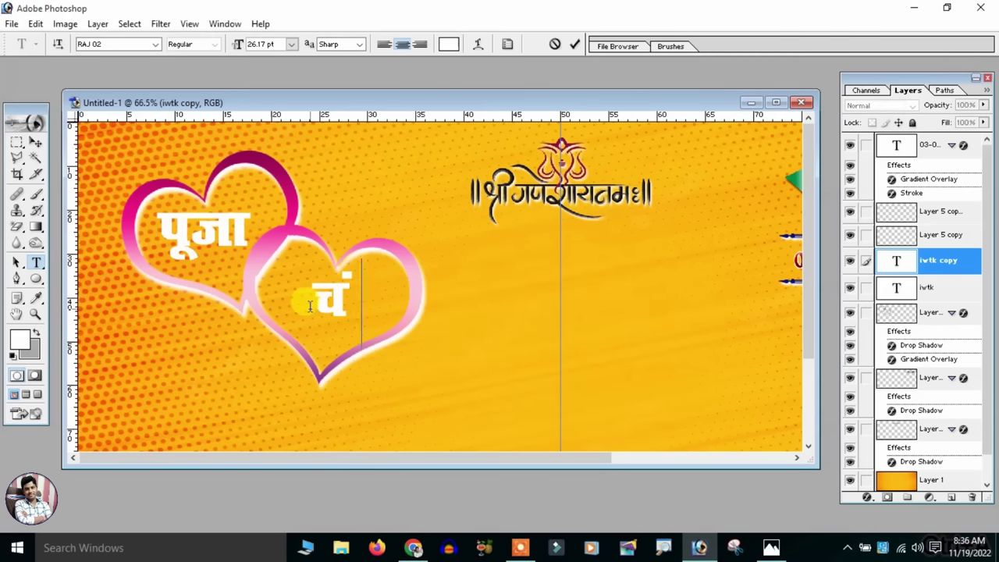
text(u)
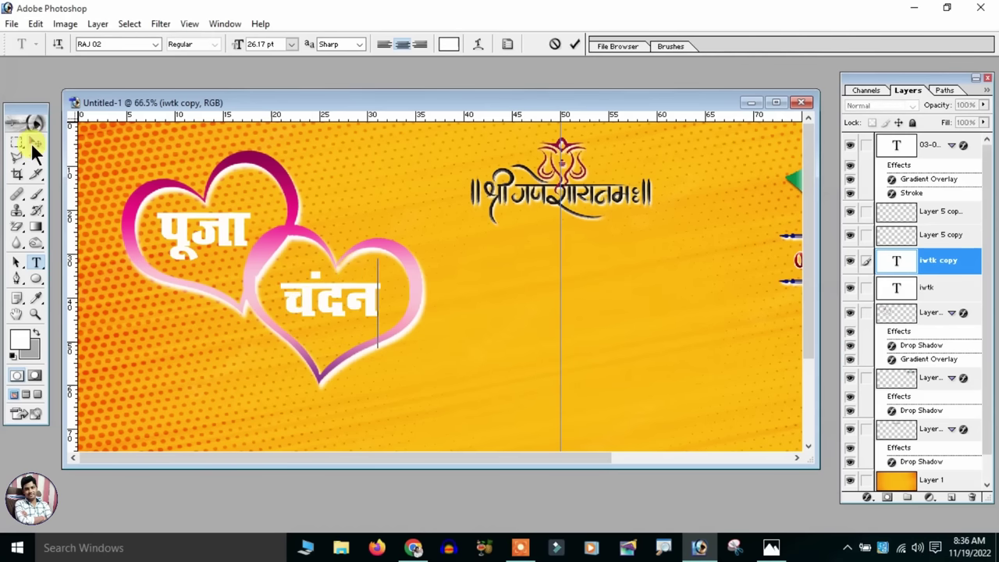
click(33, 143)
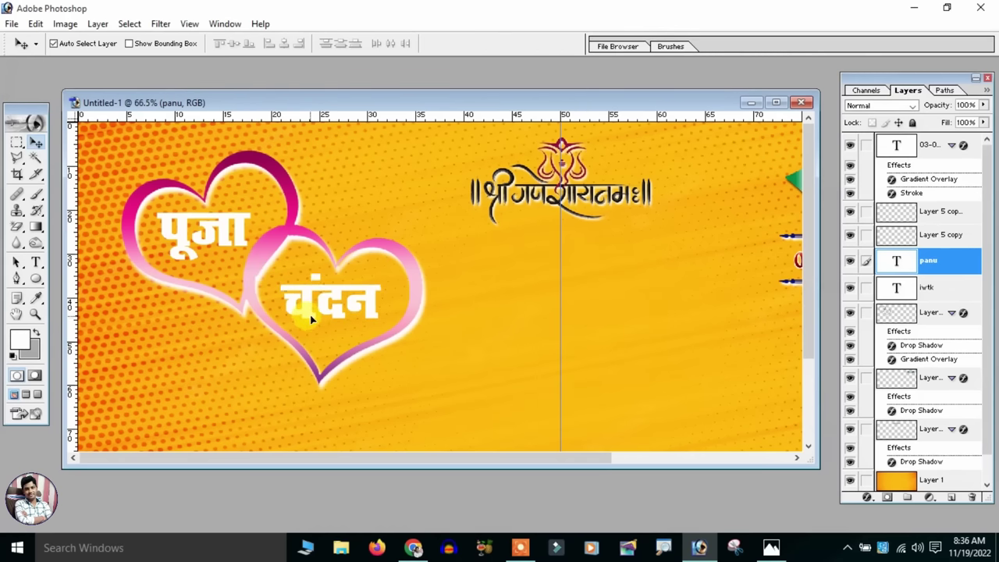
drag(310, 319, 319, 323)
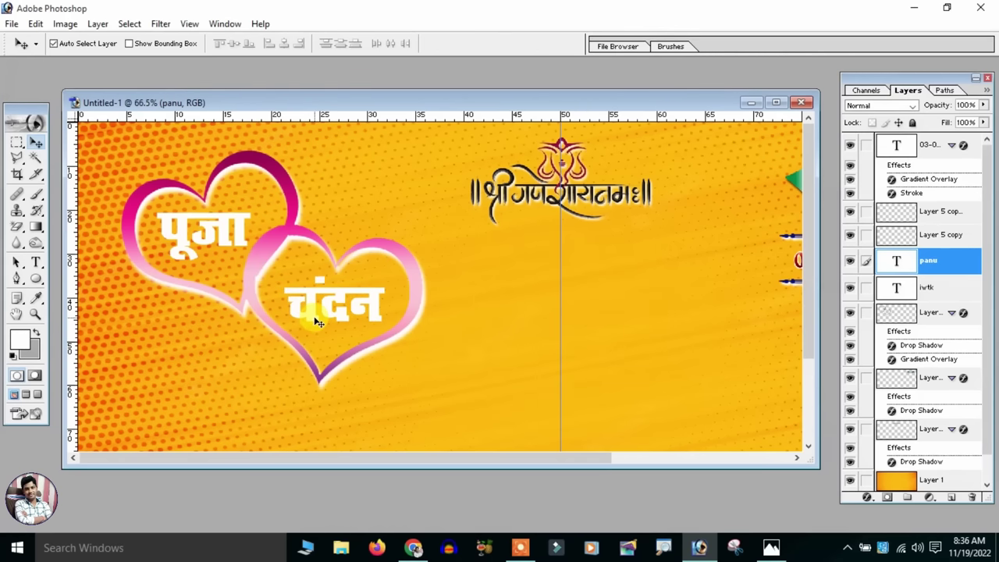
click(226, 241)
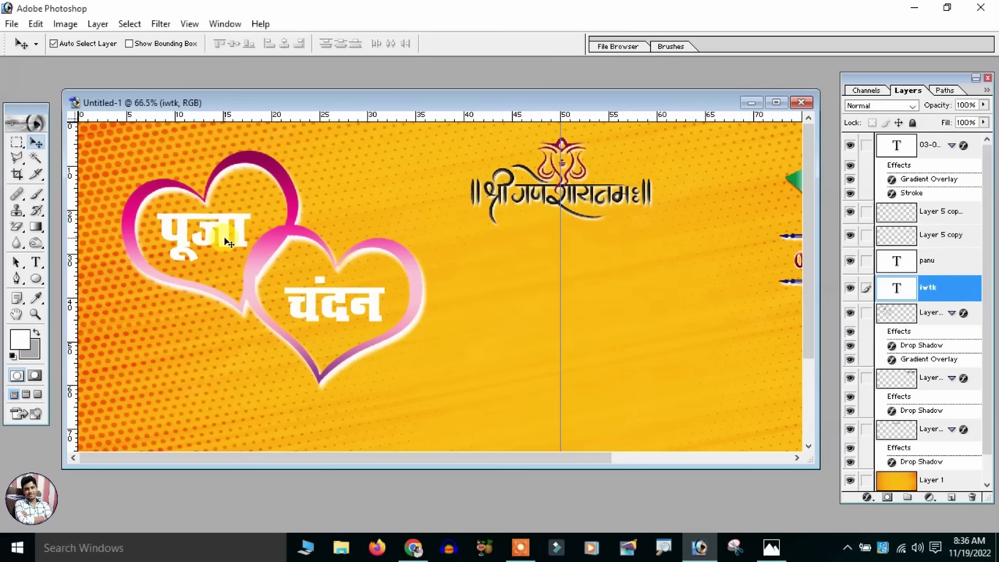
Add a Gradient Overlay to the पूजा name using the Magenta Header preset
click(97, 24)
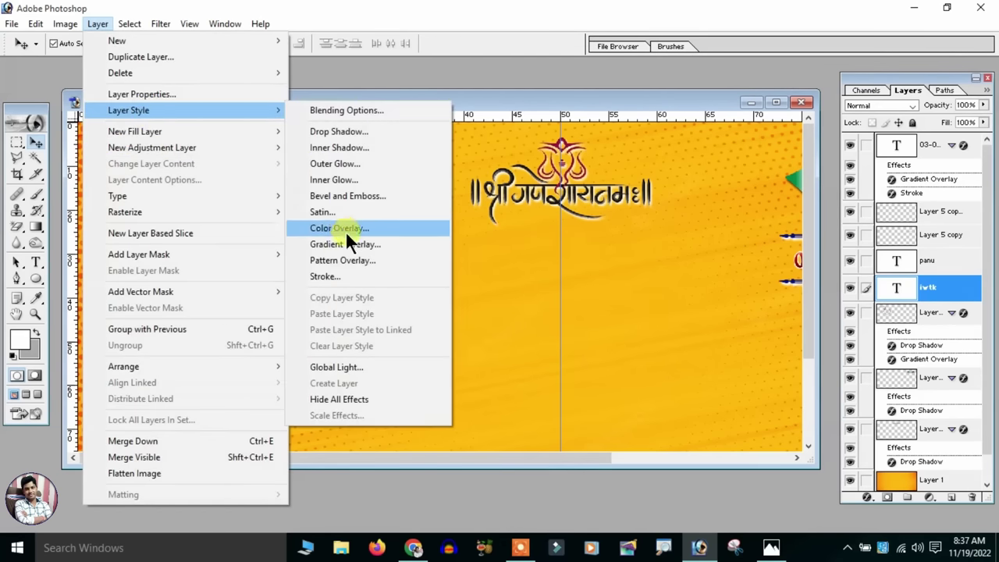
click(351, 244)
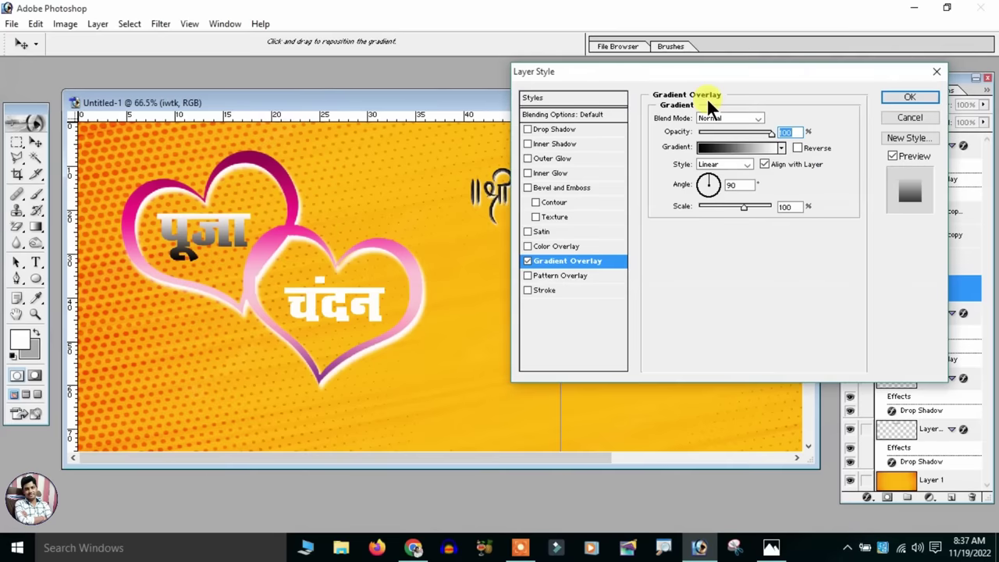
click(725, 148)
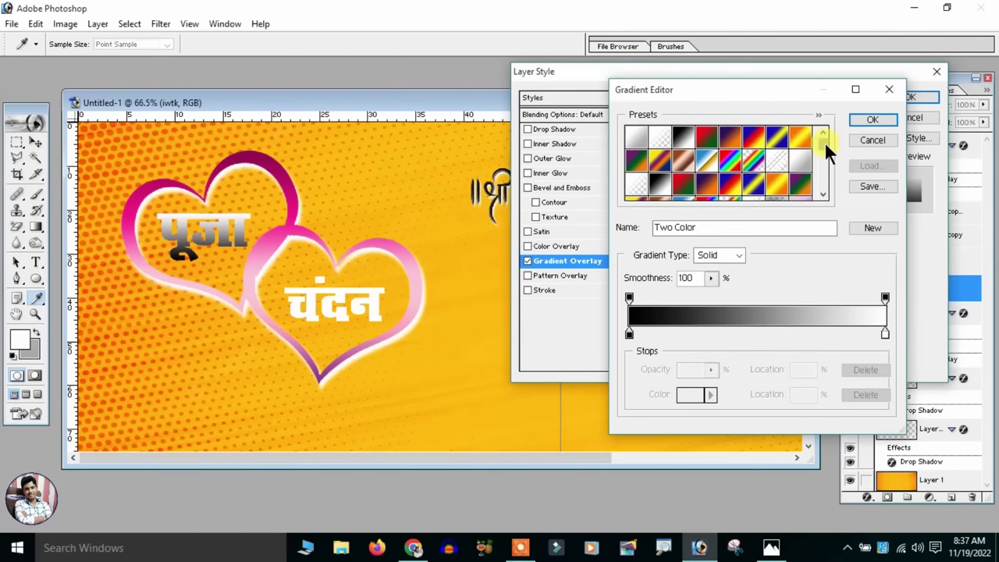
drag(825, 142, 824, 153)
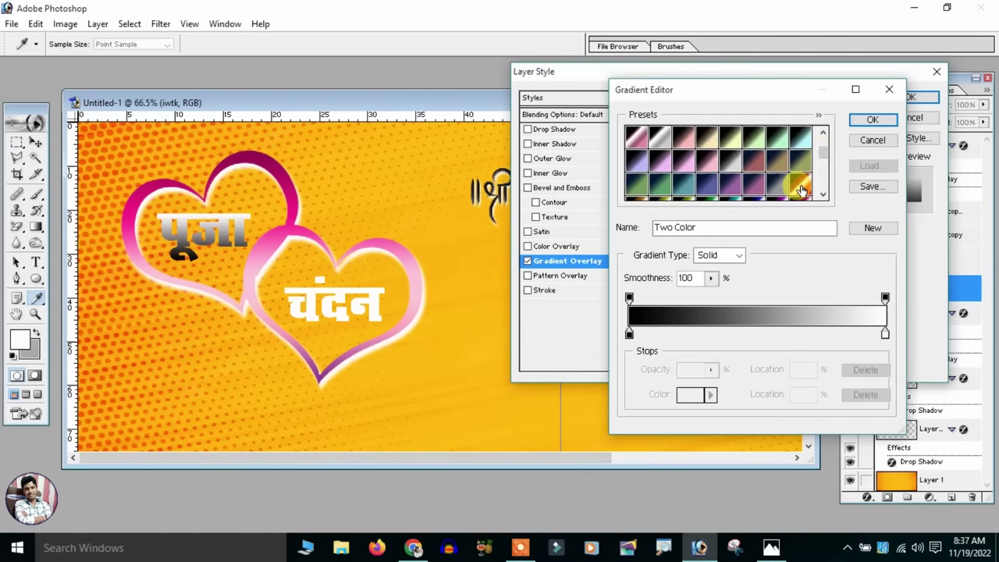
click(802, 190)
scroll(802, 191, down, 3)
click(753, 171)
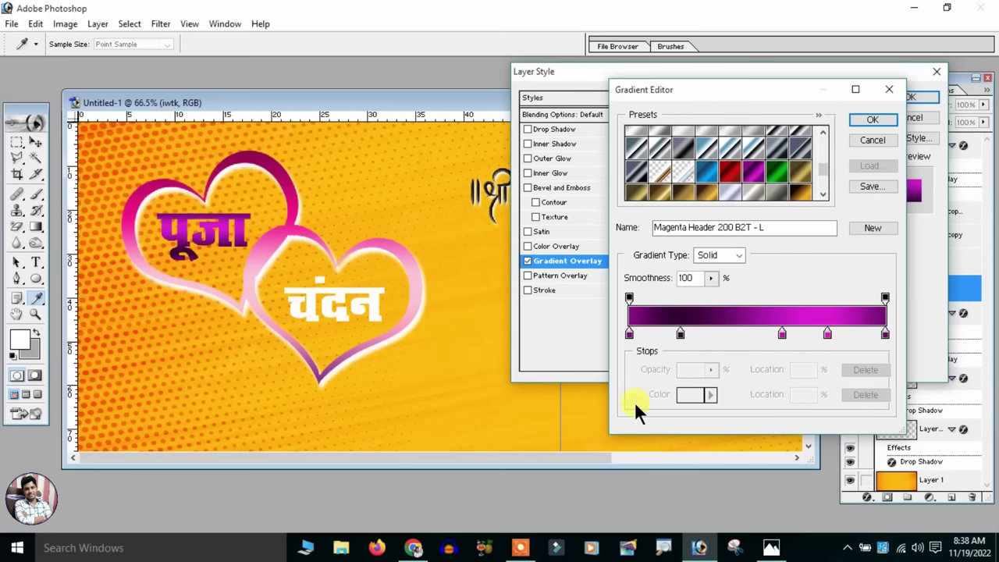
click(877, 116)
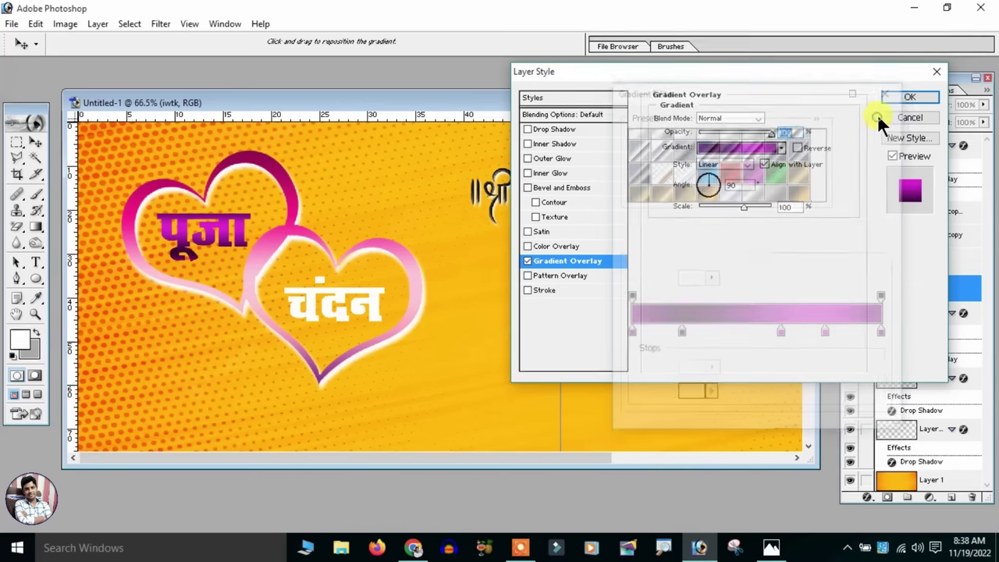
Confirm पूजा's magenta gradient, then give चंदन a blue gradient overlay
click(909, 97)
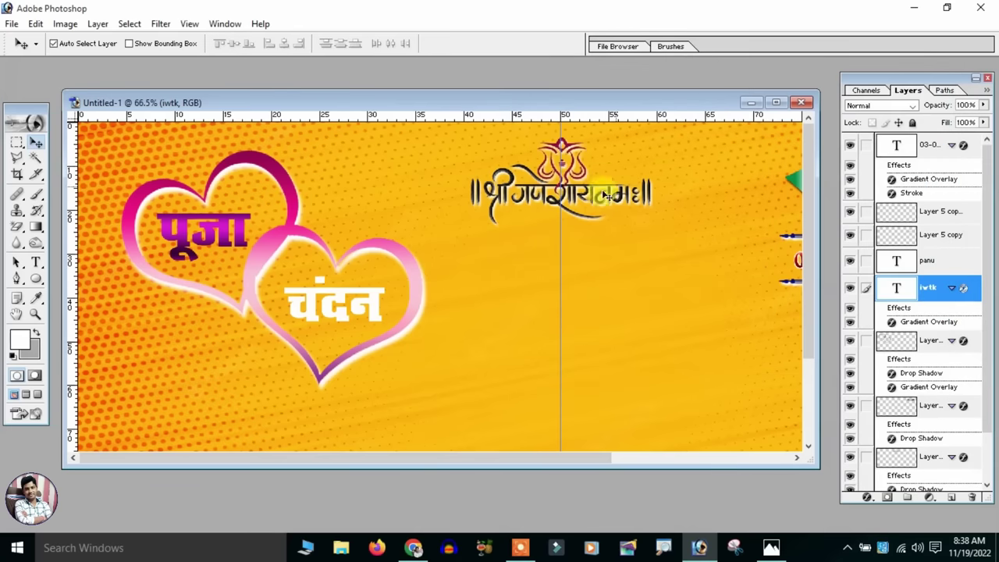
click(339, 302)
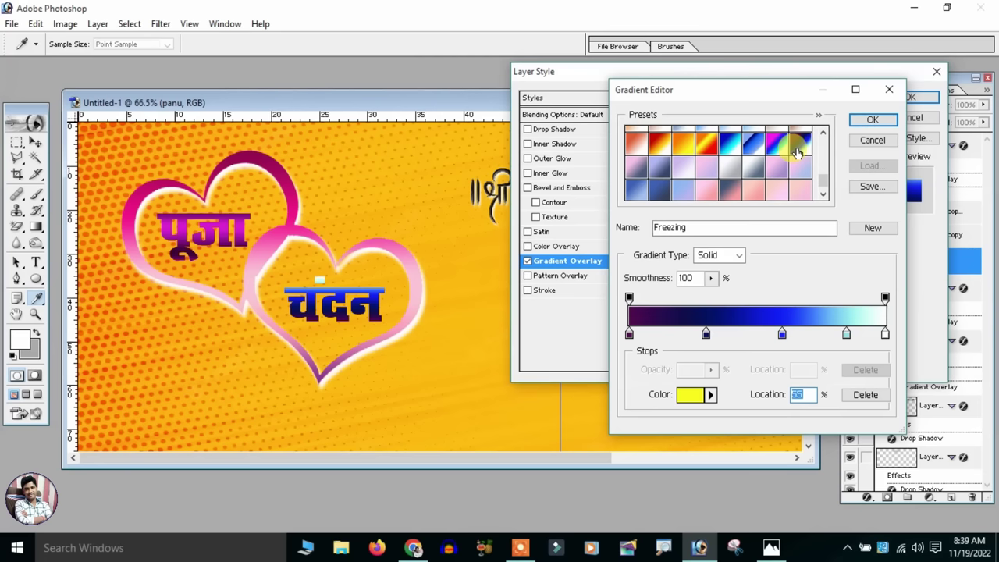
click(858, 115)
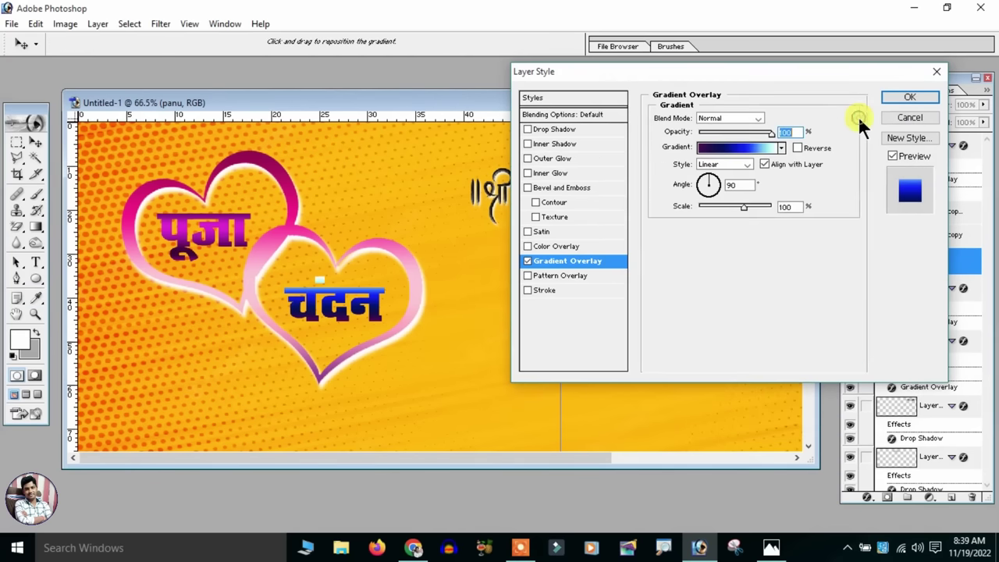
Add a white 2 px stroke outline to the चंदन name
click(567, 289)
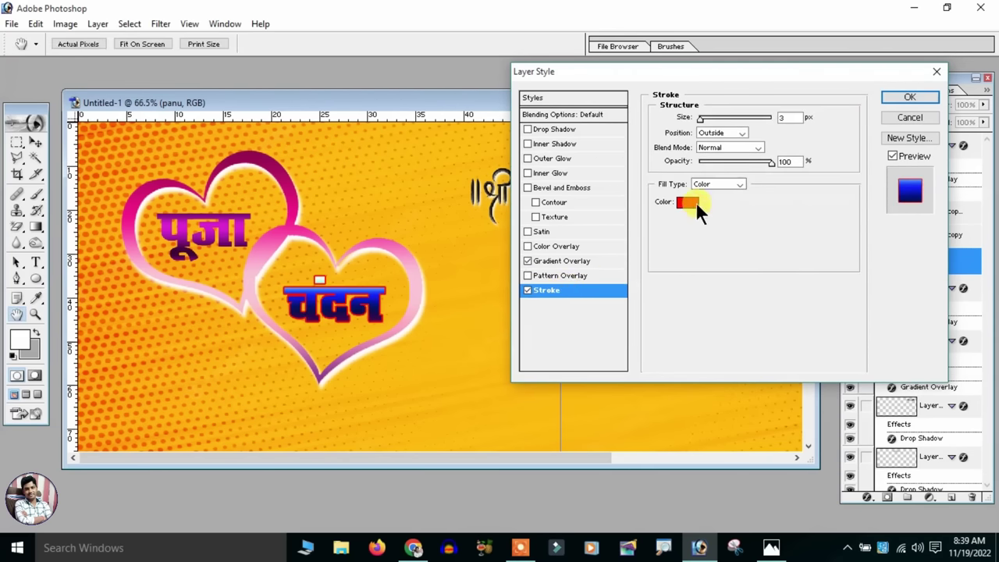
click(696, 202)
drag(687, 196, 390, 53)
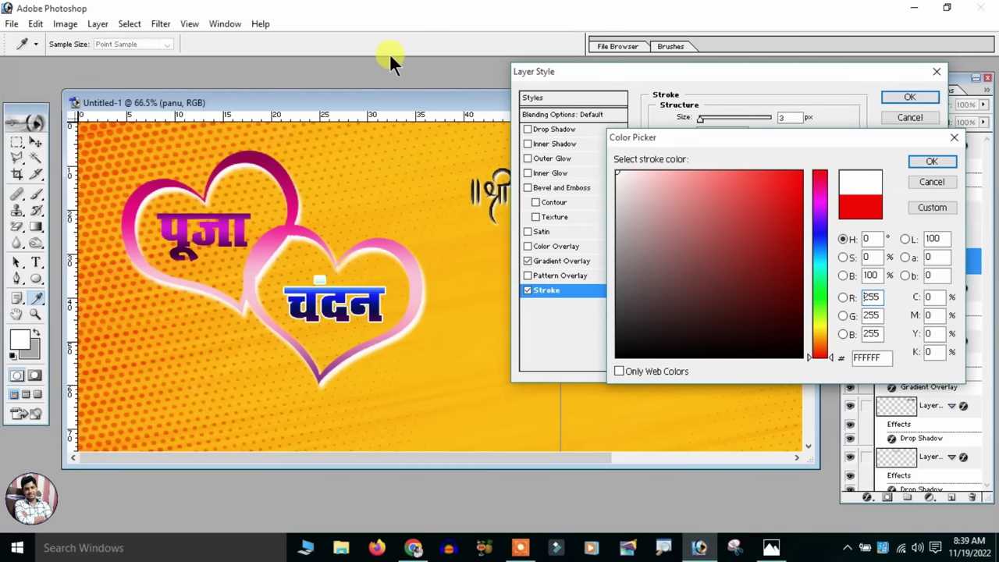
click(921, 159)
text(2)
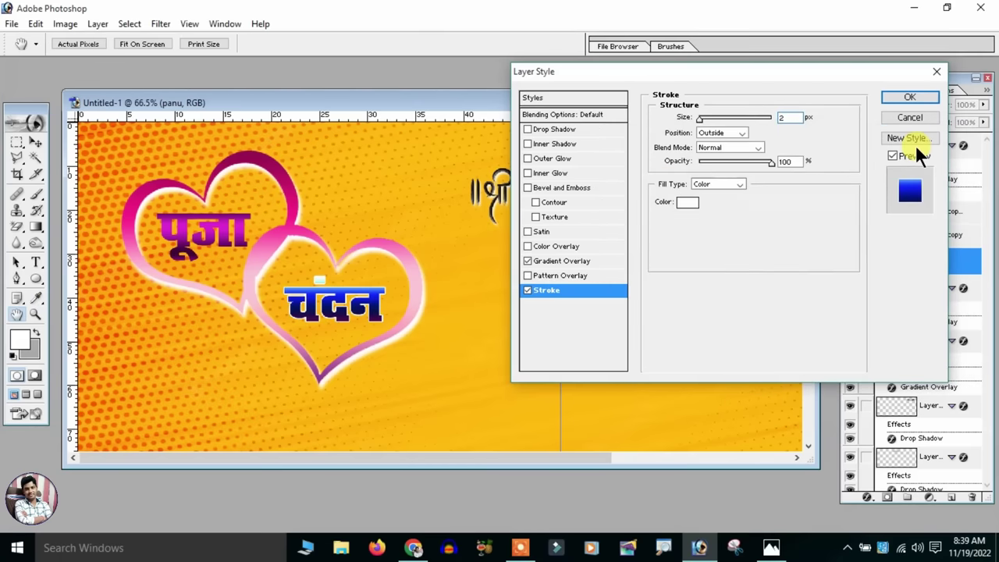
key(Return)
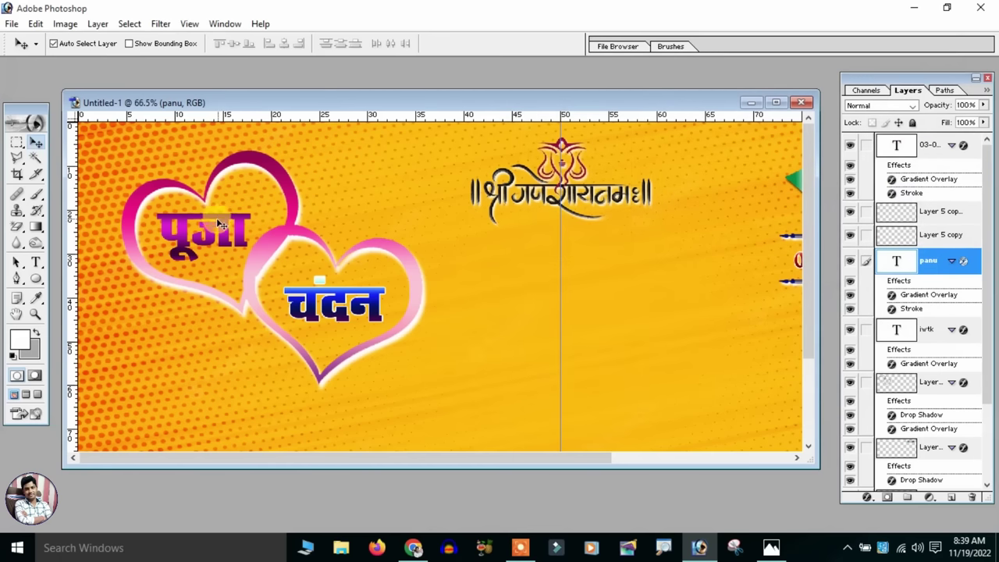
Apply a Stroke layer style to the पूजा name
click(205, 236)
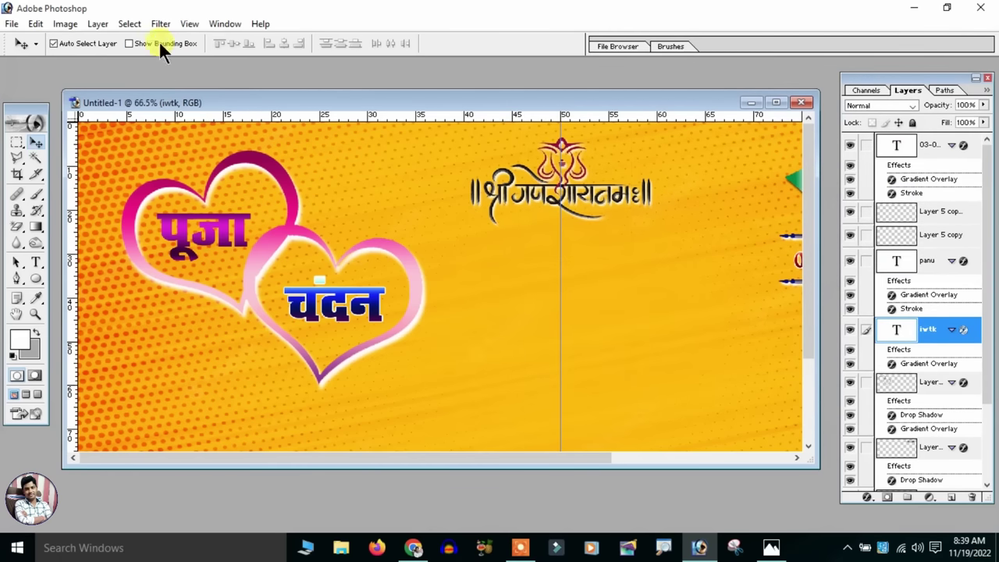
click(97, 23)
click(328, 207)
key(Return)
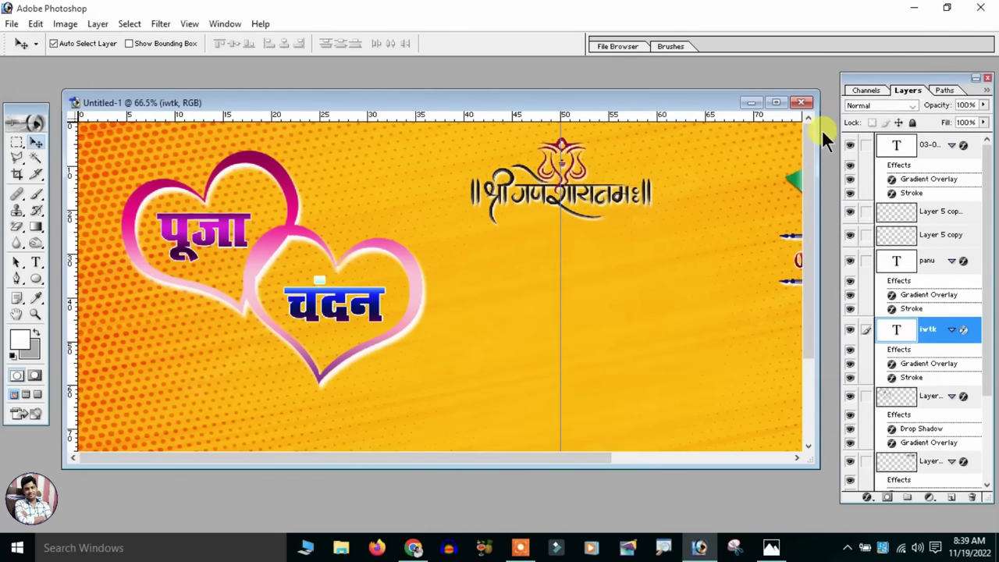
Bring the empty area below the hearts into view and select the Rectangle Tool
scroll(495, 323, down, 1)
scroll(446, 312, down, 1)
scroll(312, 289, down, 1)
scroll(312, 289, up, 1)
scroll(486, 269, down, 1)
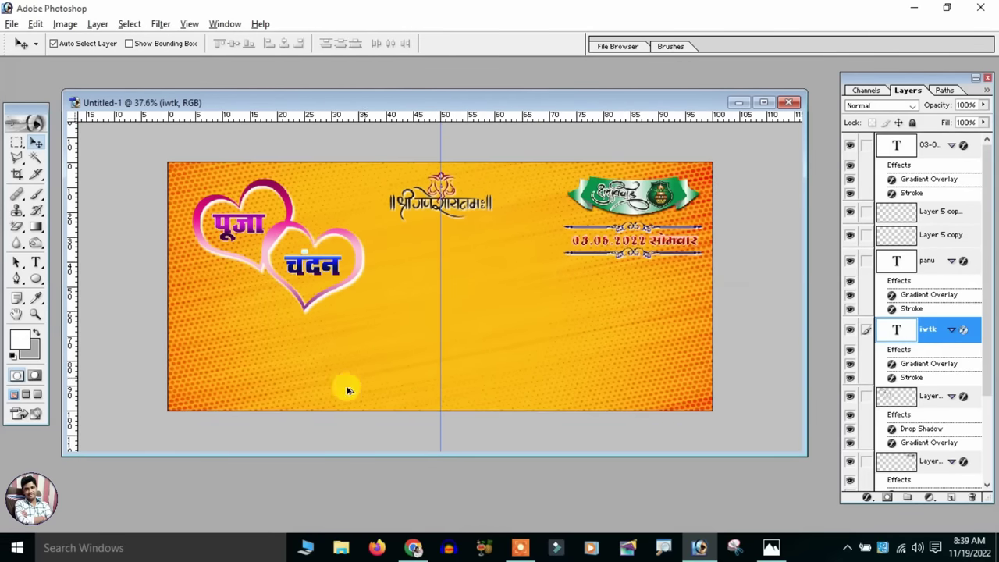
scroll(215, 391, up, 3)
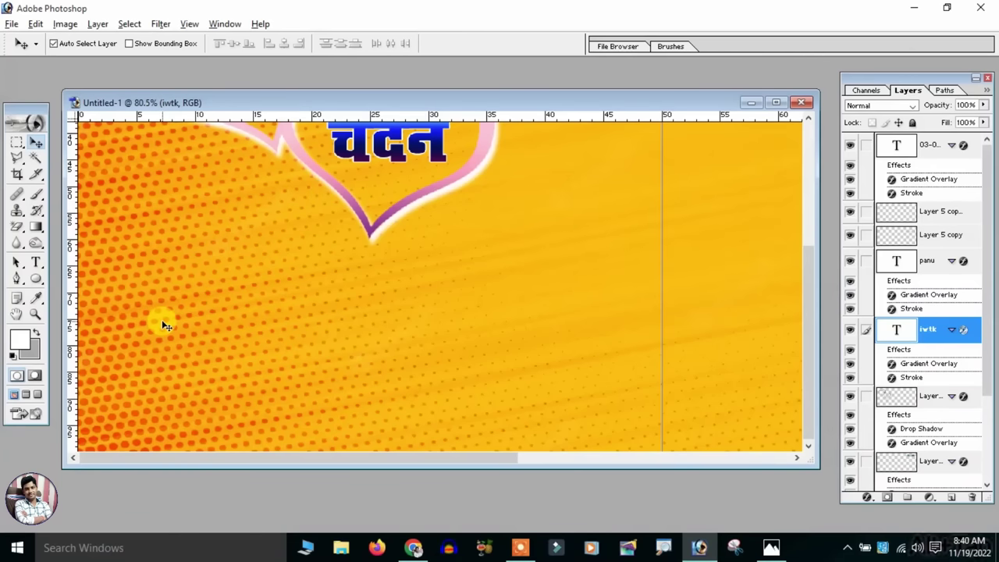
click(37, 276)
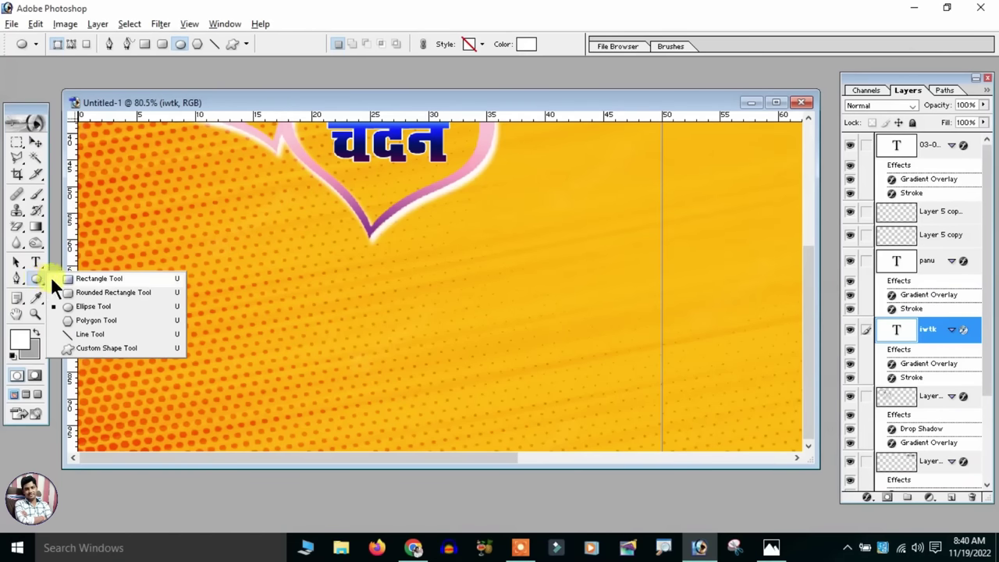
click(131, 278)
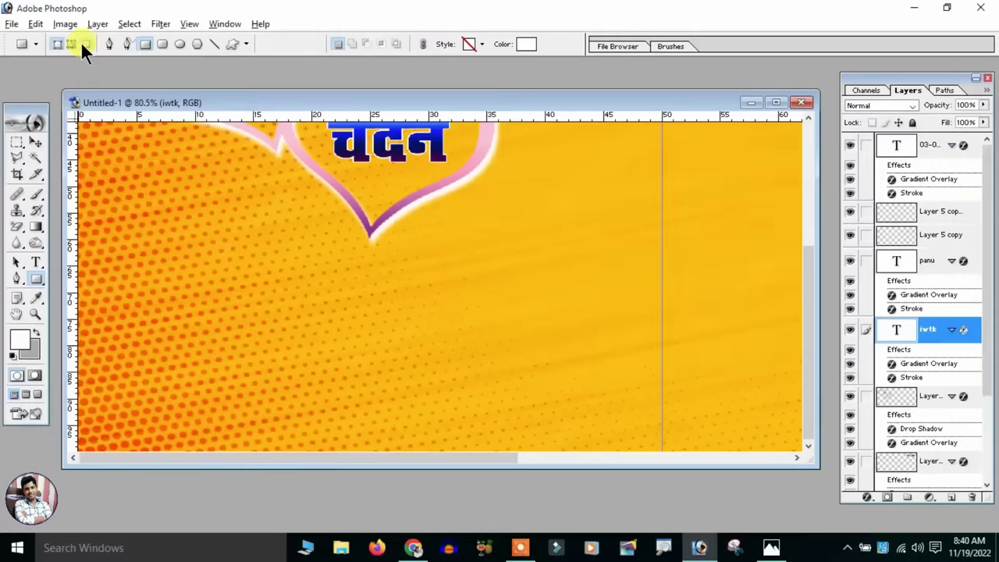
Draw a rectangular path below the left heart and add new layer Layer 5
click(71, 43)
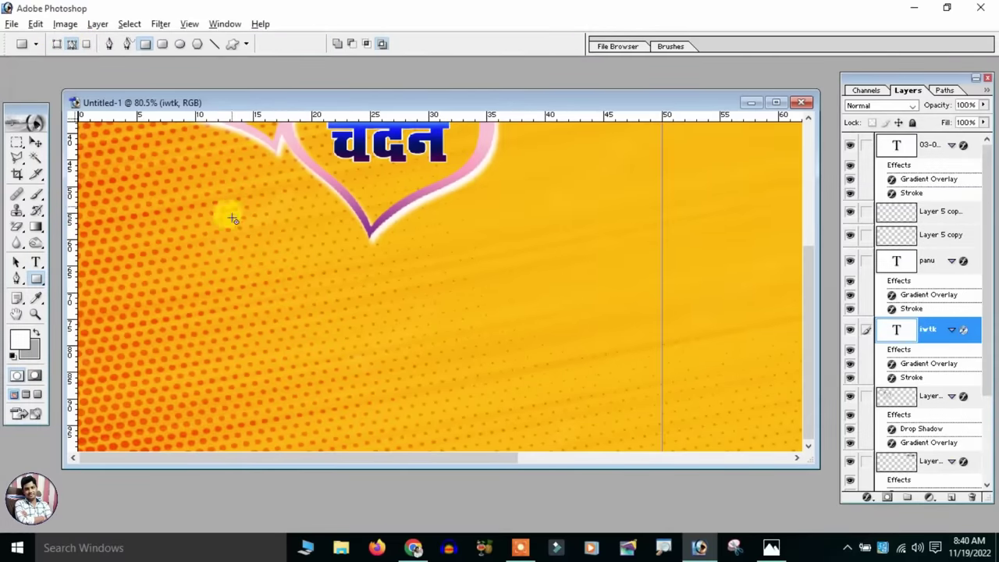
mouse_move(157, 317)
mouse_down()
mouse_move(281, 352)
mouse_move(272, 348)
mouse_up()
key(ctrl+shift+n)
key(Return)
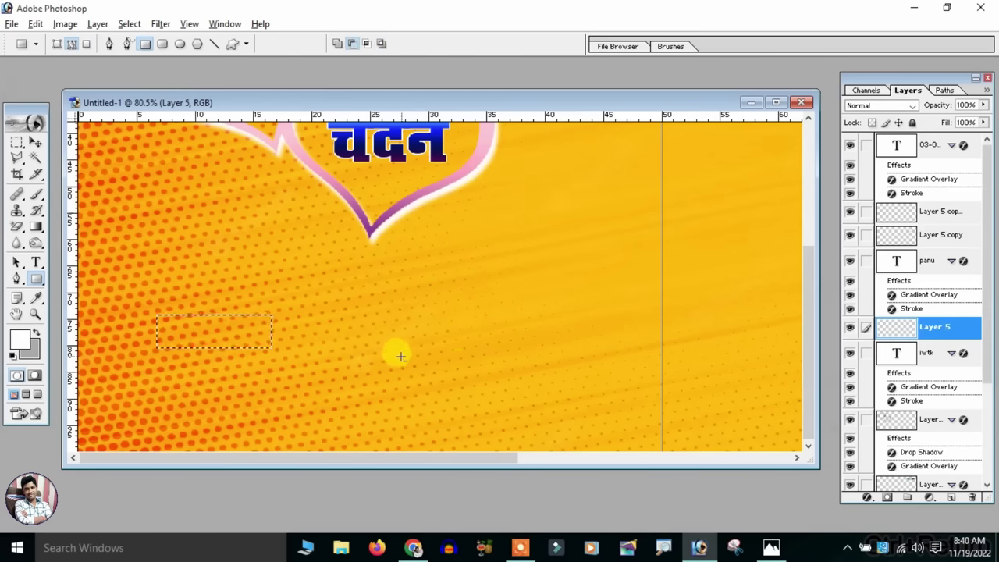
Stroke the rectangular selection with a 3 px black border
scroll(396, 349, up, 1)
scroll(376, 365, down, 3)
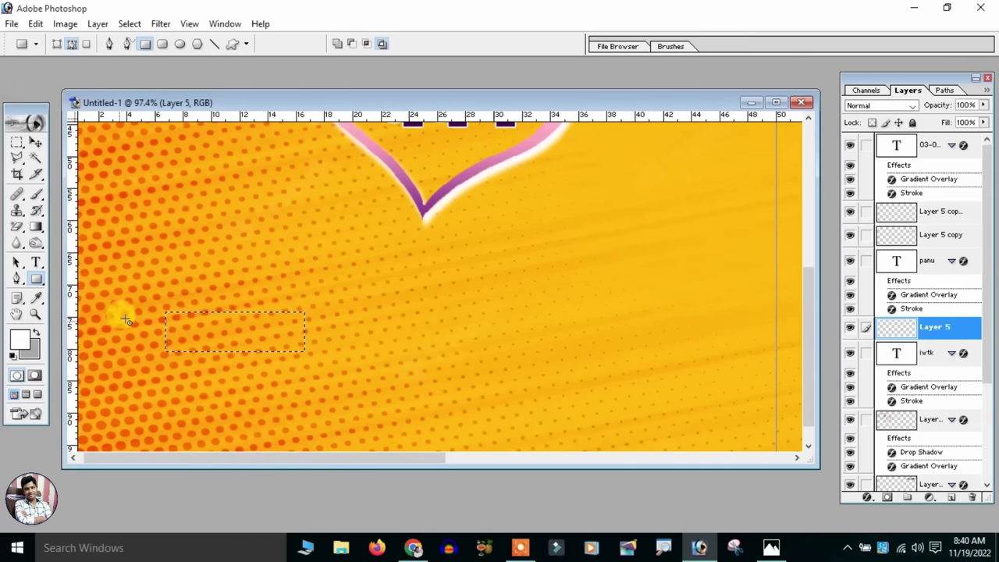
click(35, 24)
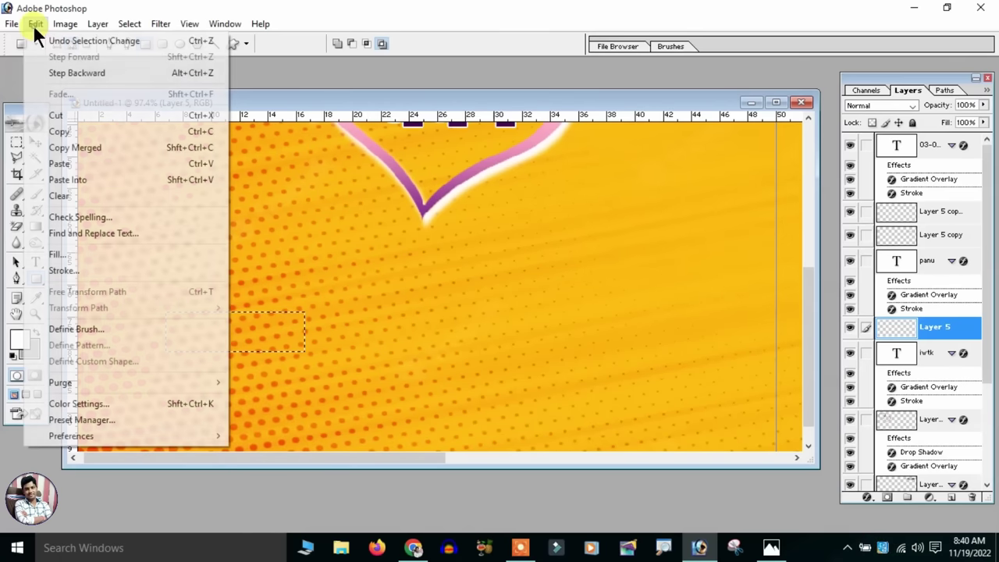
click(60, 270)
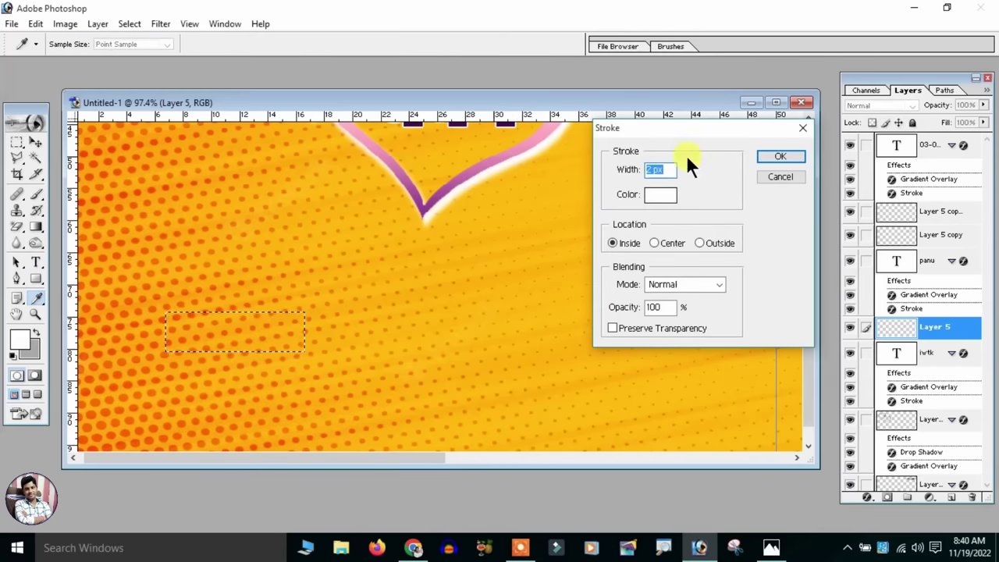
click(660, 195)
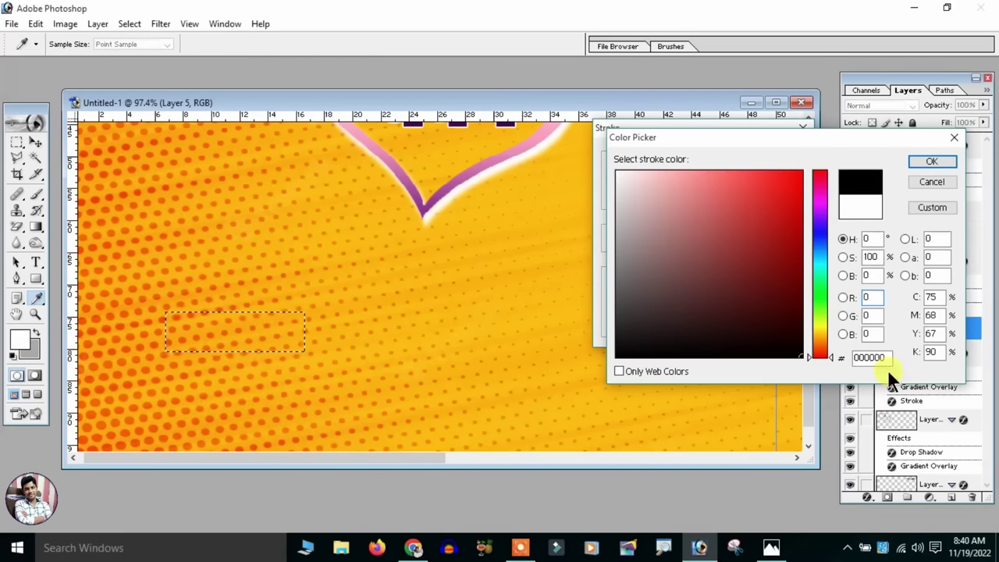
click(932, 161)
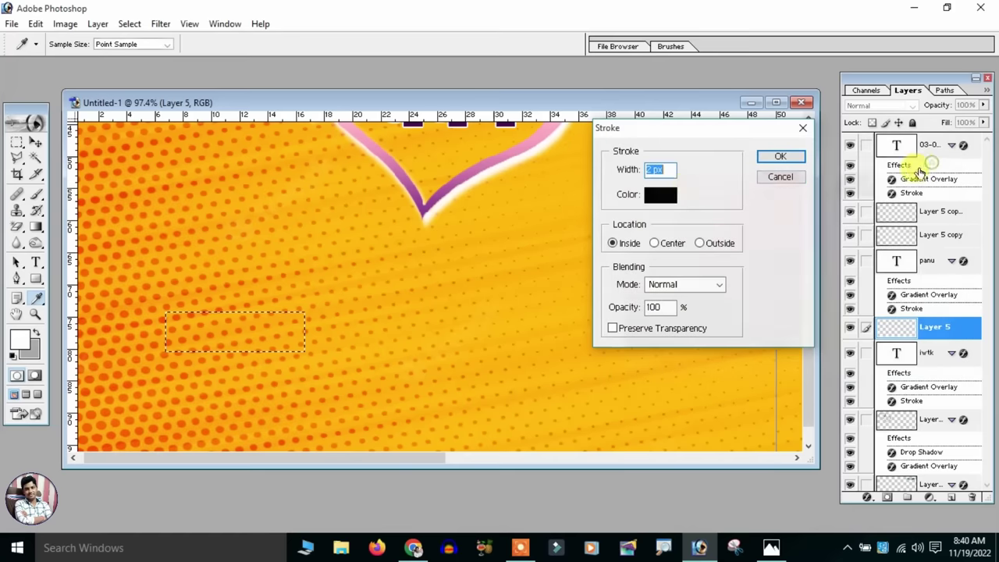
text(3)
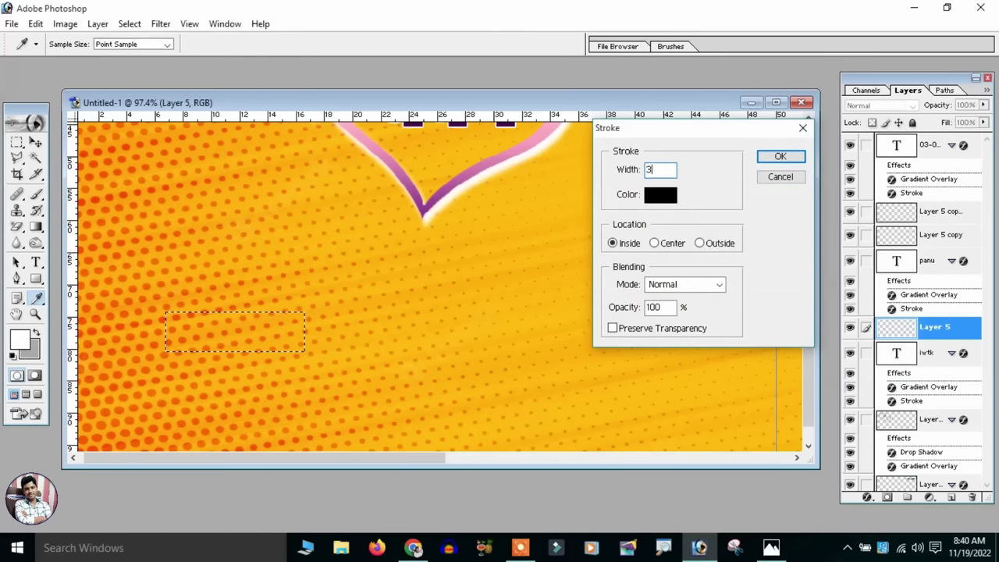
key(Return)
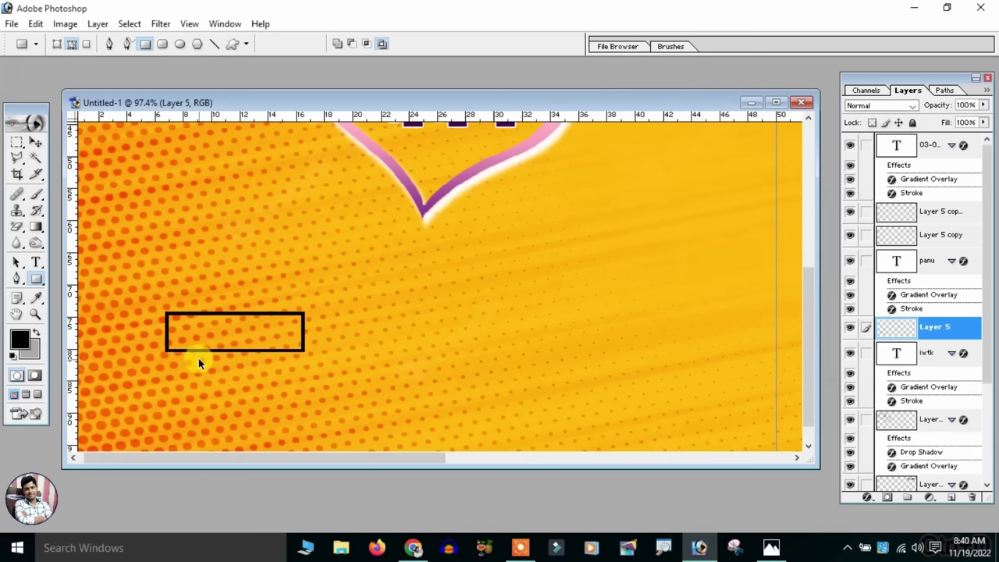
Shift the bordered box slightly right and zoom in on it
click(33, 139)
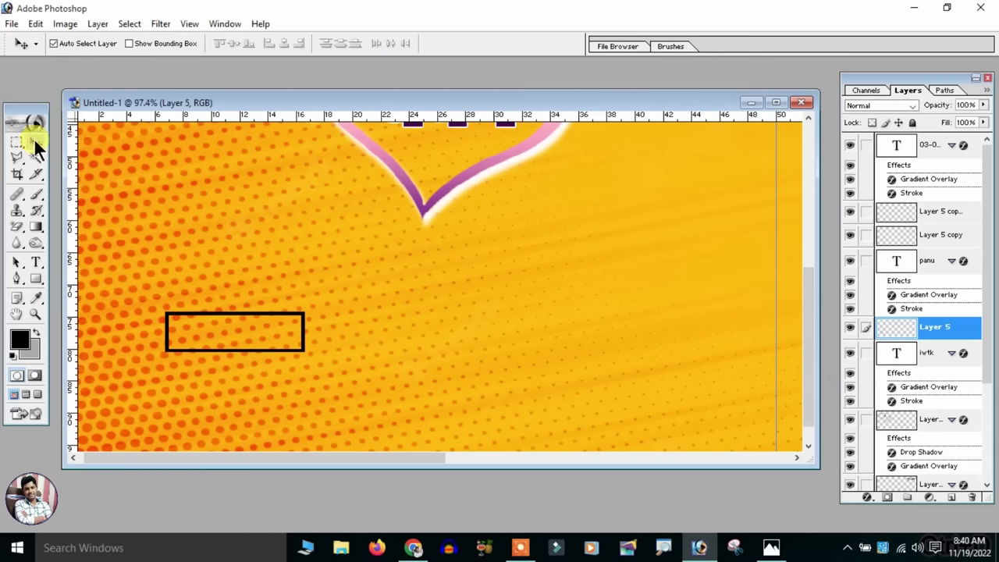
drag(230, 317, 246, 315)
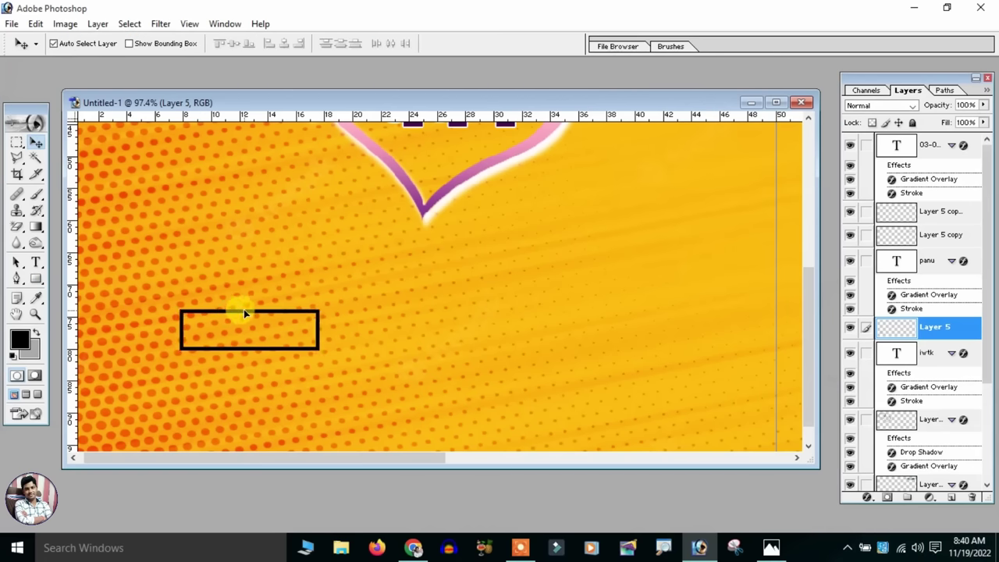
key(ctrl+plus)
key(ctrl+plus)
drag(398, 199, 368, 272)
Add the text प्रेषक, move it into the box, enlarge and centre it
click(31, 264)
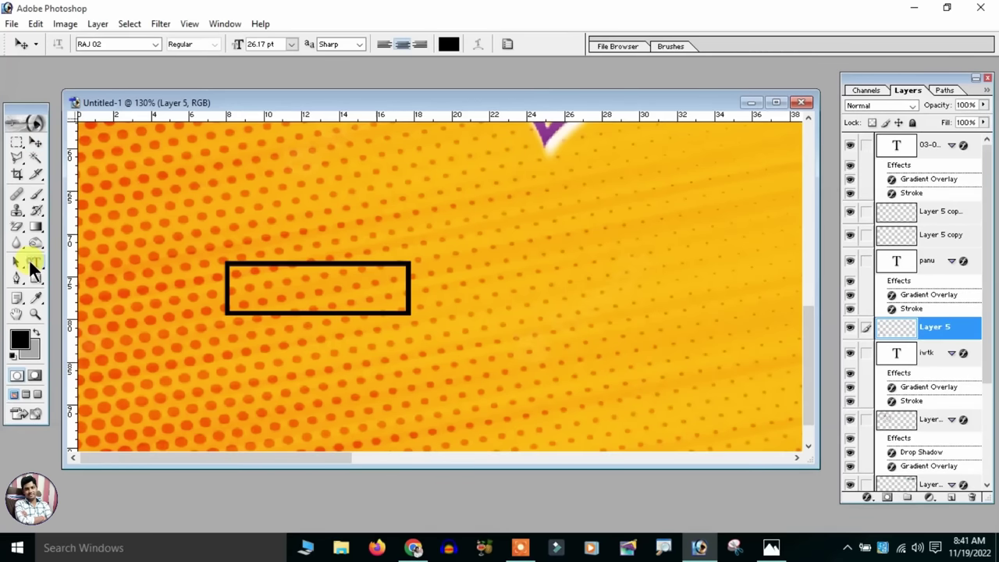
click(246, 362)
key(ctrl+shift+comma)
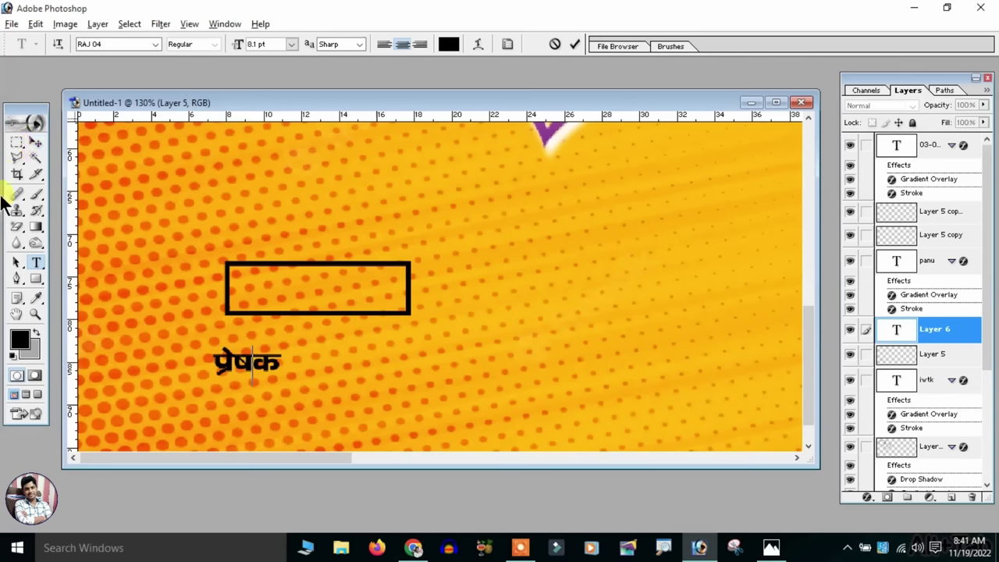
click(34, 143)
mouse_move(231, 368)
mouse_down()
mouse_move(288, 293)
mouse_move(355, 302)
mouse_move(377, 265)
mouse_up()
key(ctrl+t)
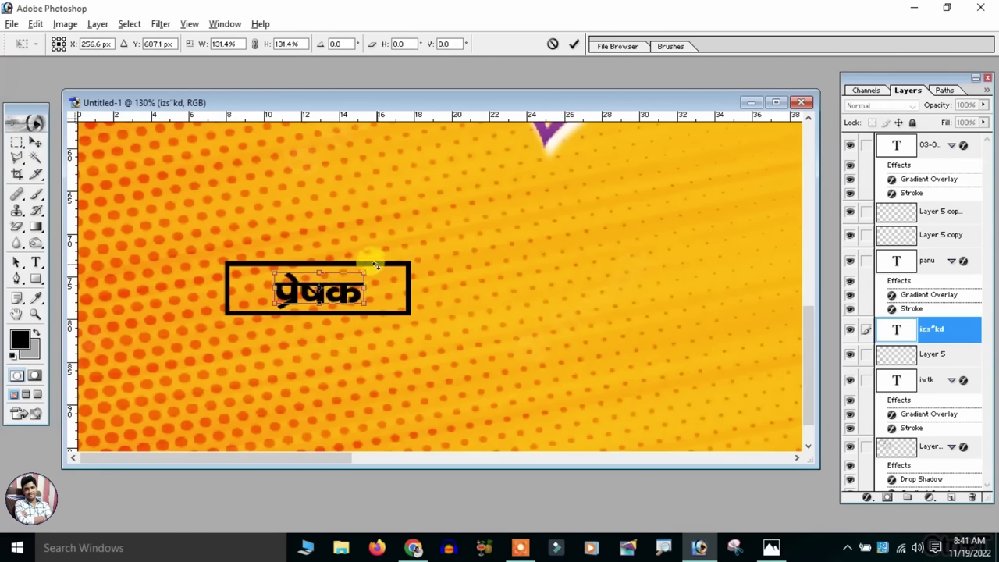
key(Return)
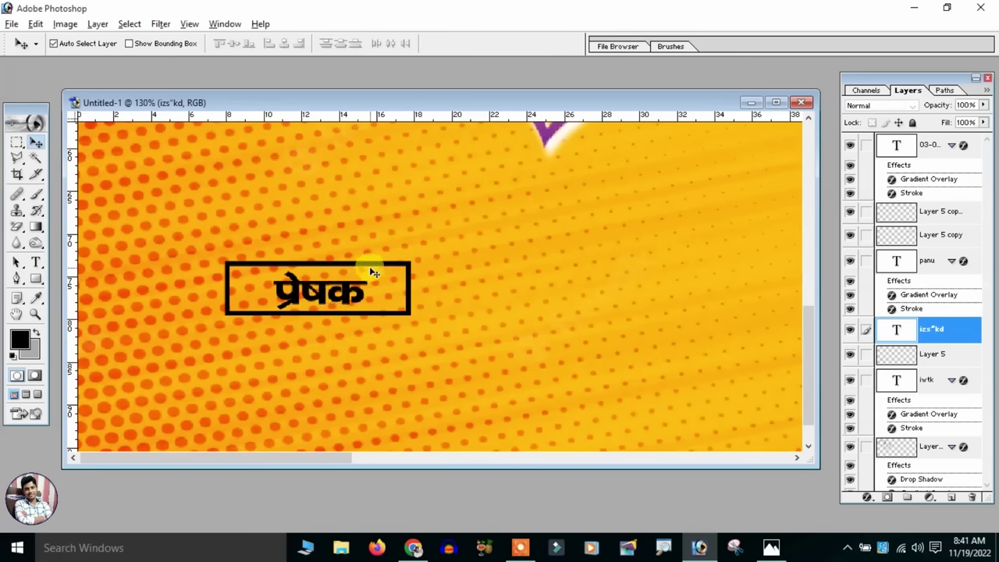
key(Left)
key(Left)
key(Left)
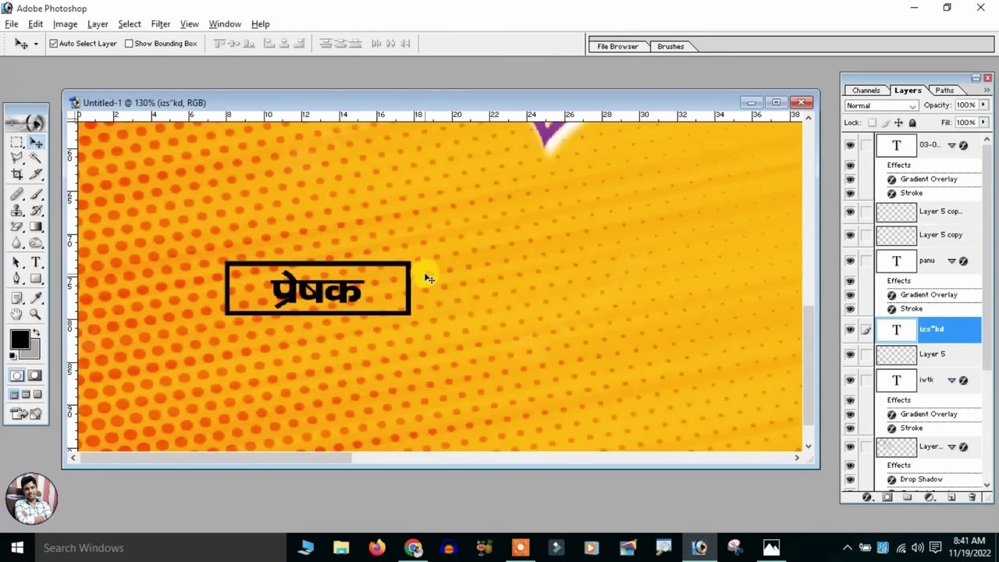
Draw a thin black bar shape right of the box and copy it to the left side
click(33, 279)
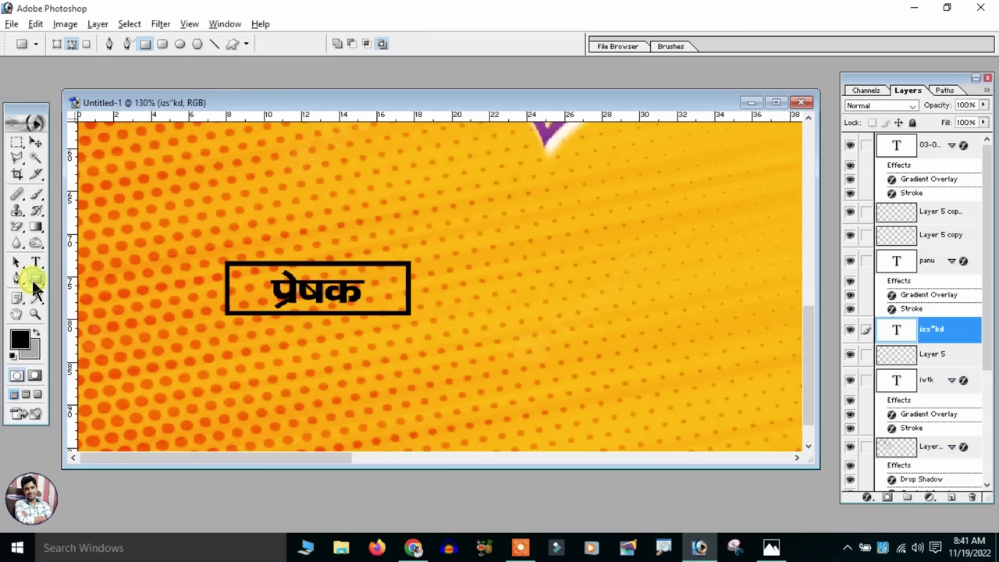
click(56, 45)
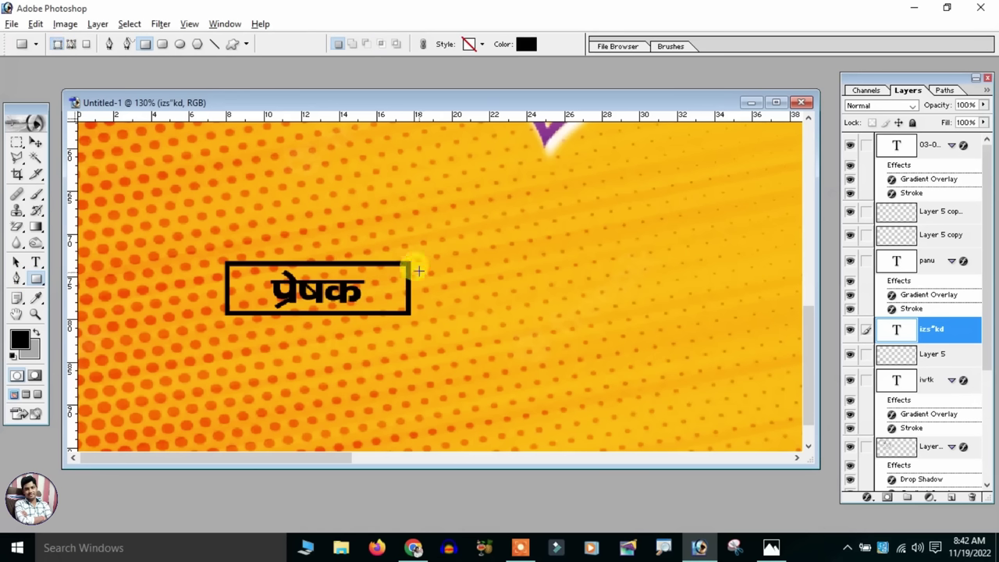
drag(420, 262, 427, 316)
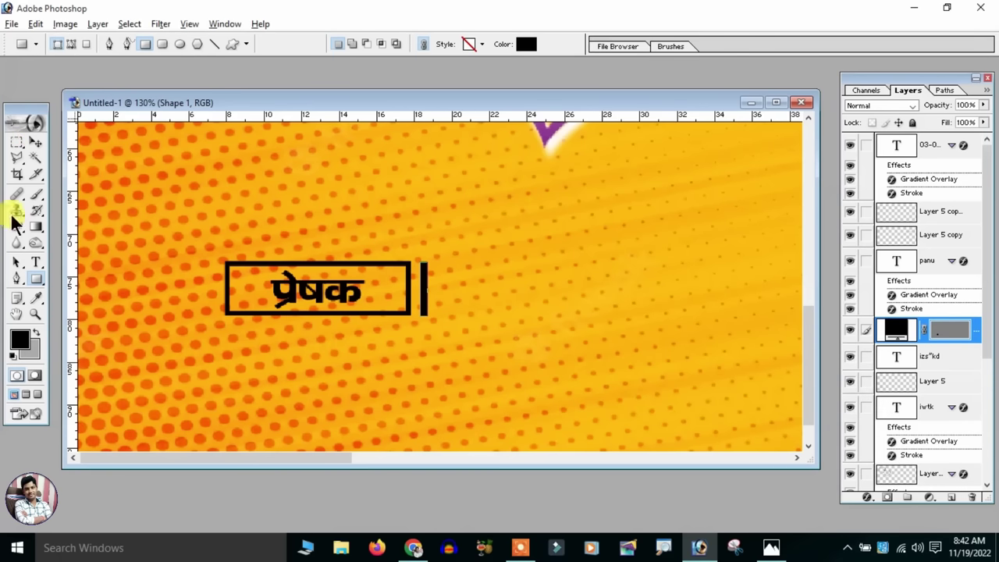
click(35, 141)
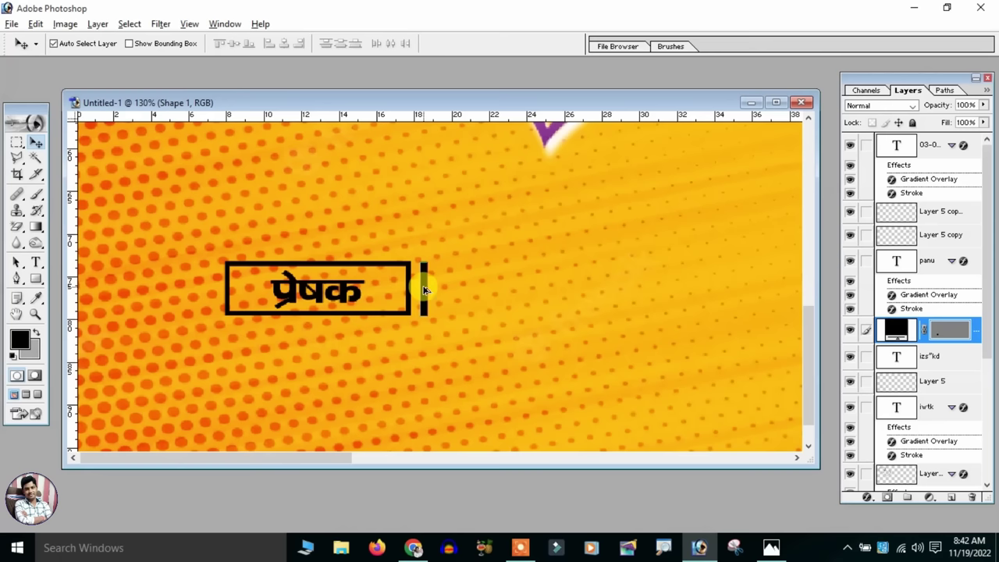
drag(424, 291, 249, 290)
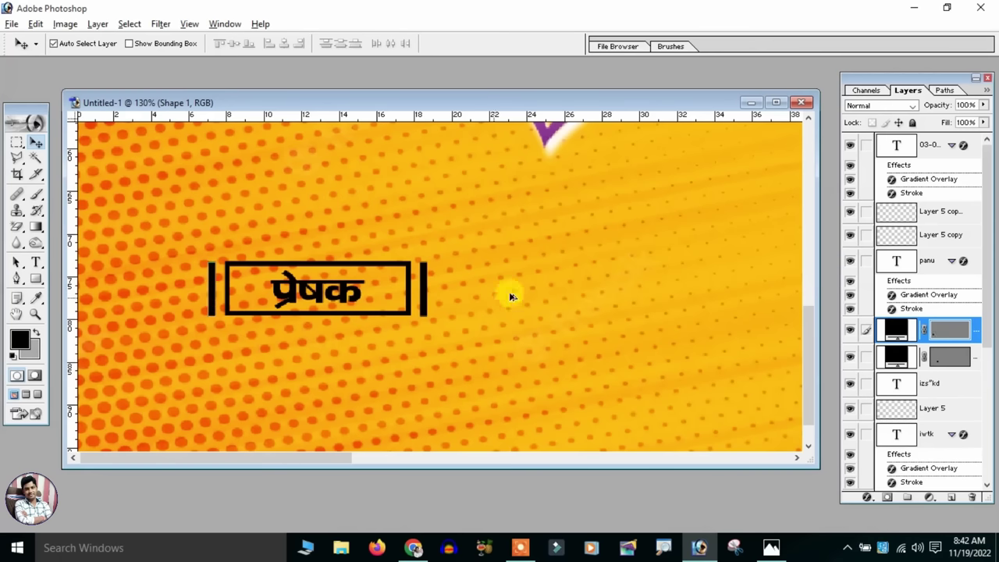
Zoom in on the boxed label and select the left bar's shape layer
key(ctrl+minus)
key(ctrl+minus)
key(ctrl+minus)
key(ctrl+plus)
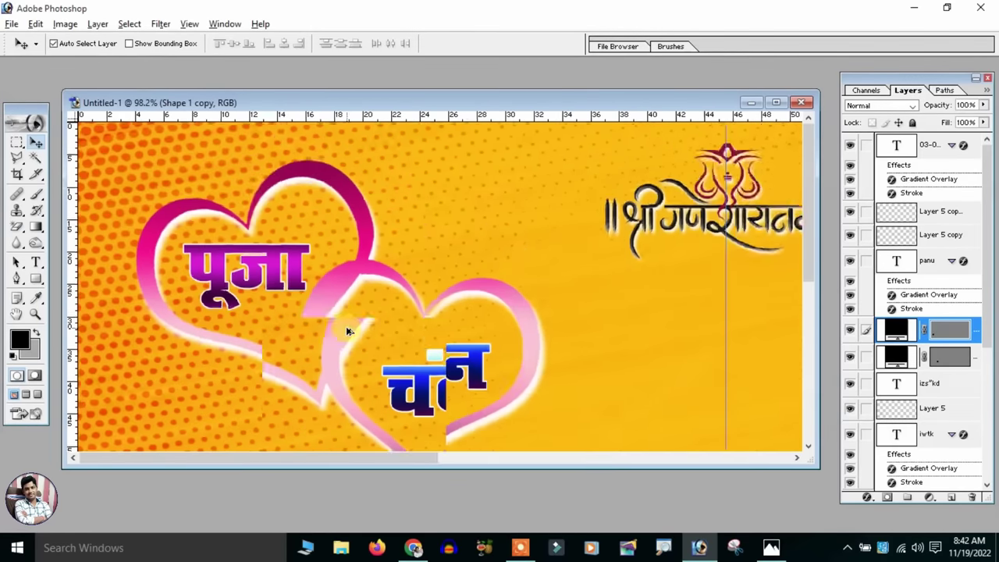
scroll(367, 242, down, 5)
click(413, 284)
key(ctrl+plus)
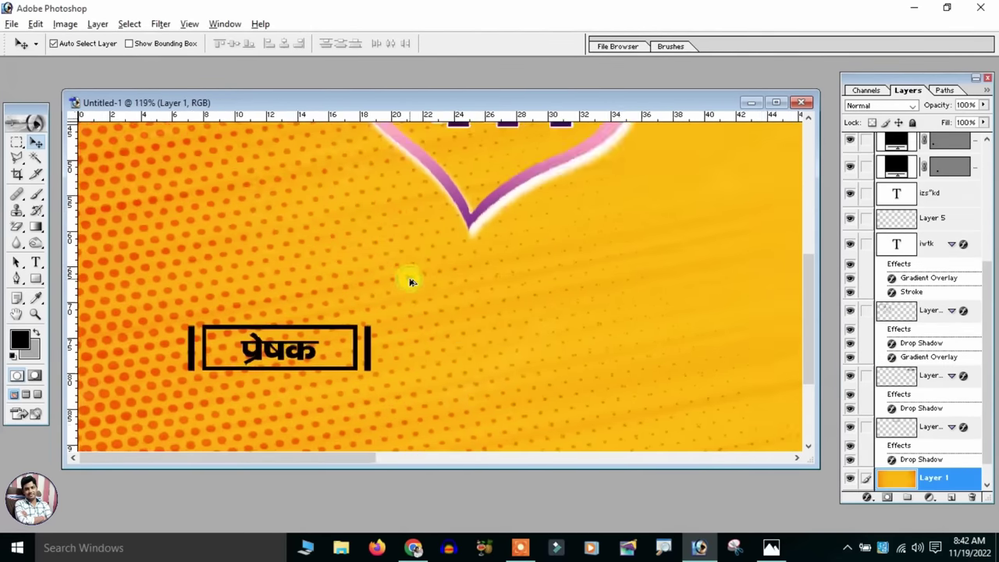
key(ctrl+plus)
scroll(406, 258, down, 3)
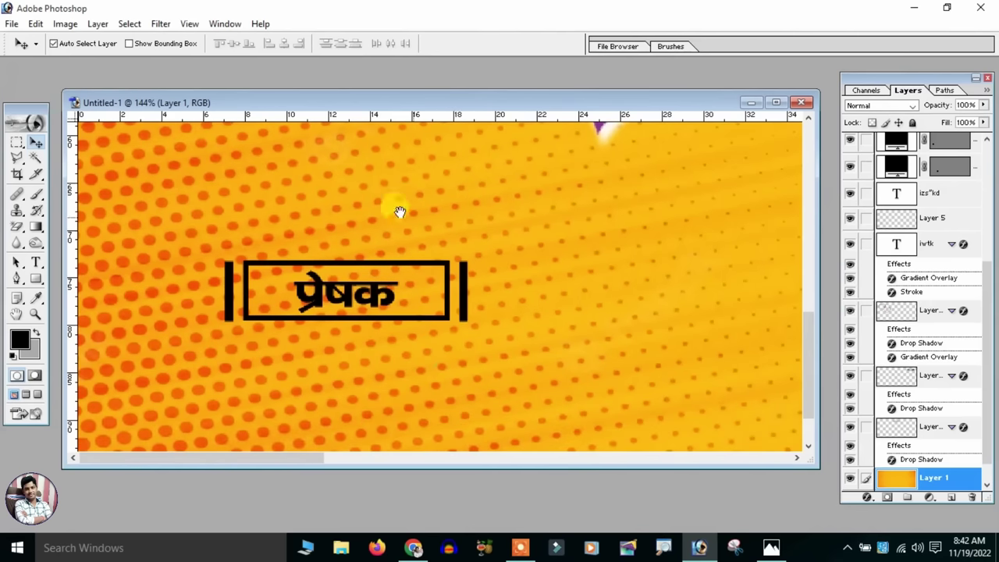
click(231, 290)
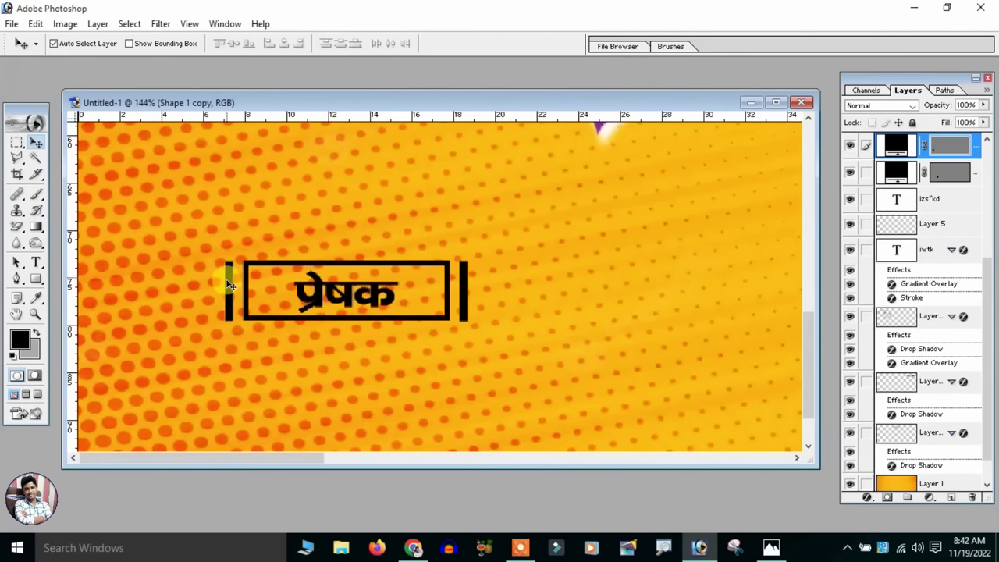
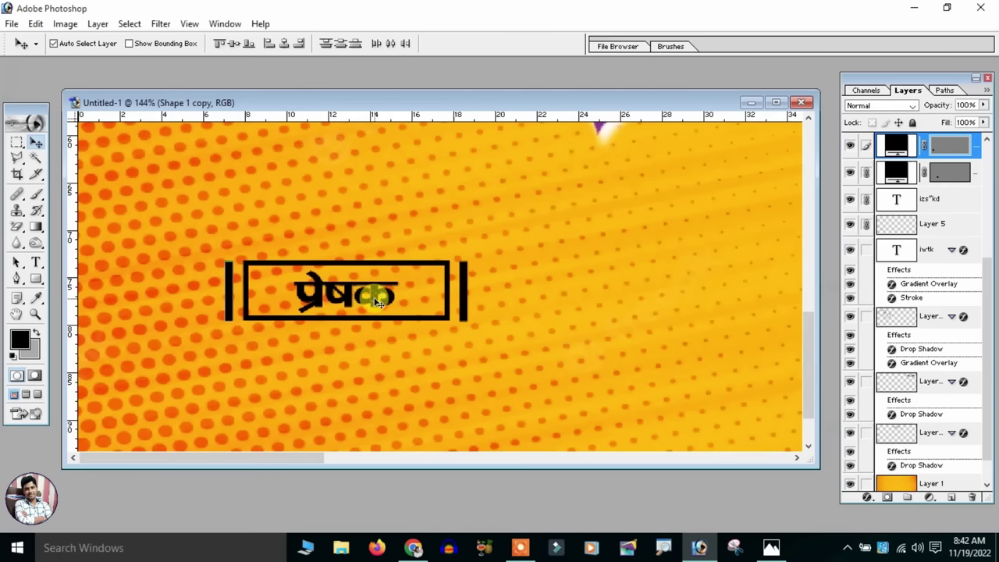
Move the boxed प्रेषक heading up and left, with the address lines directly beneath it
drag(378, 303, 334, 314)
key(ctrl+minus)
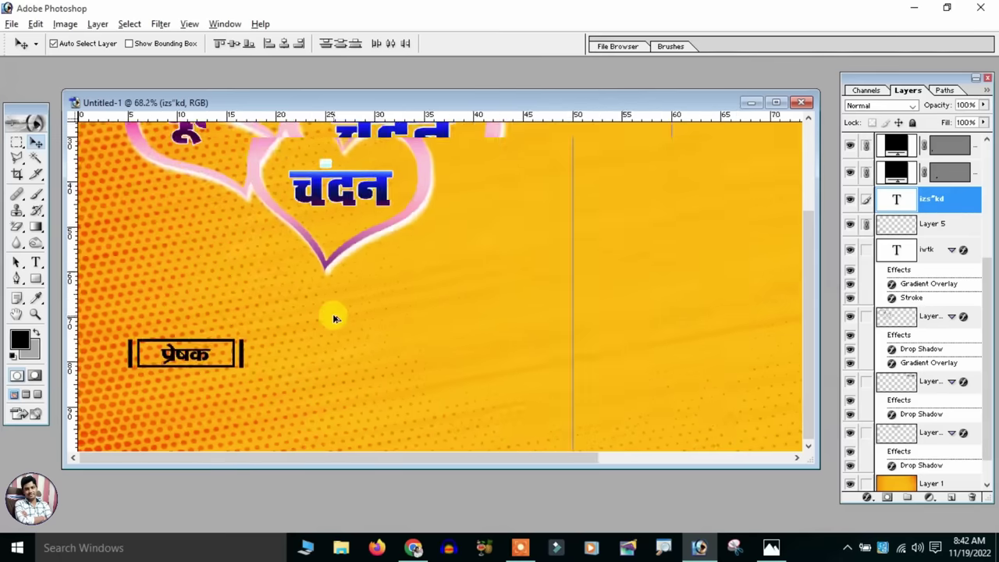
key(ctrl+minus)
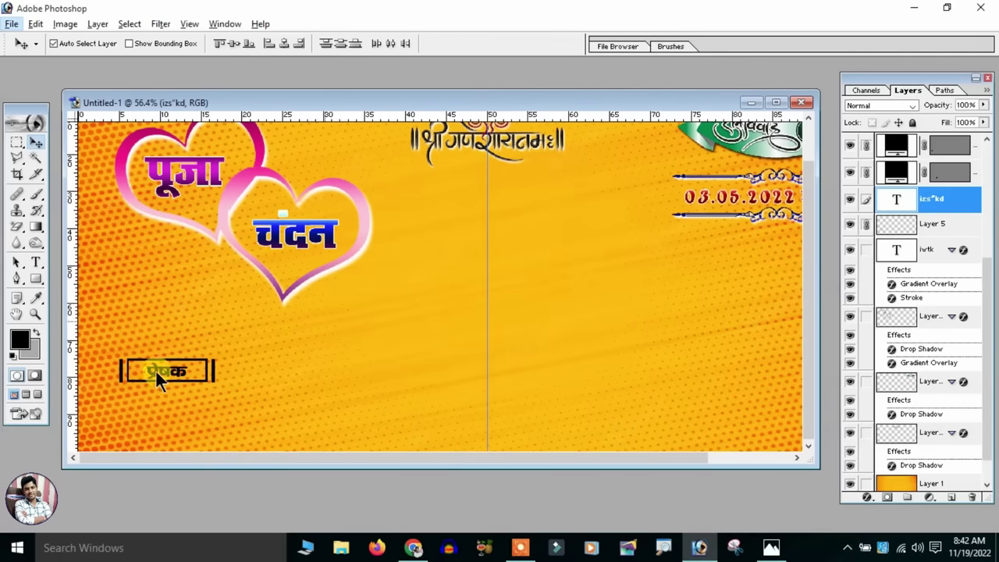
drag(155, 369, 137, 365)
key(ctrl+plus)
drag(222, 288, 217, 285)
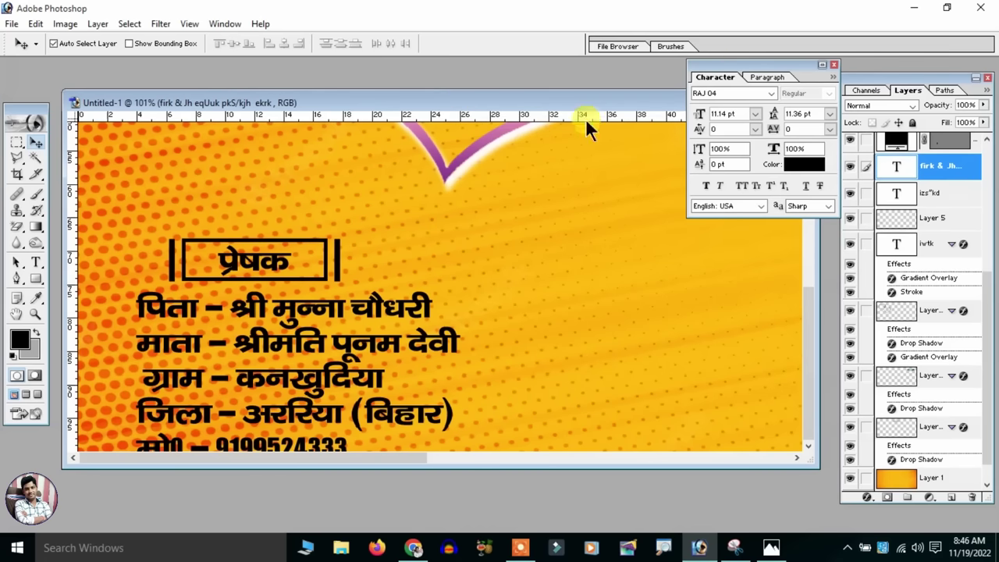
drag(242, 271, 240, 230)
drag(249, 316, 239, 288)
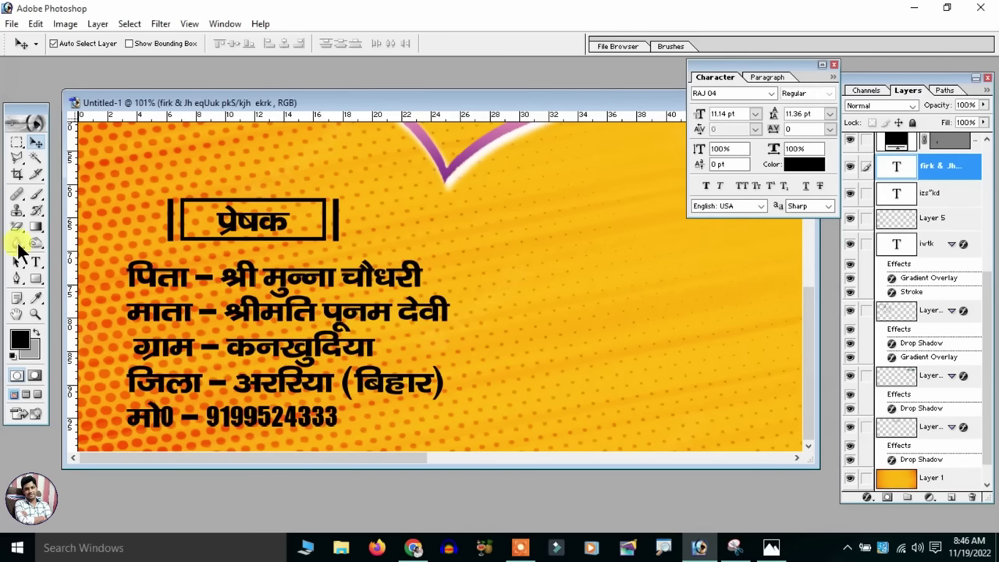
Recolour all of the sender address text to red FF0000
click(35, 263)
click(127, 348)
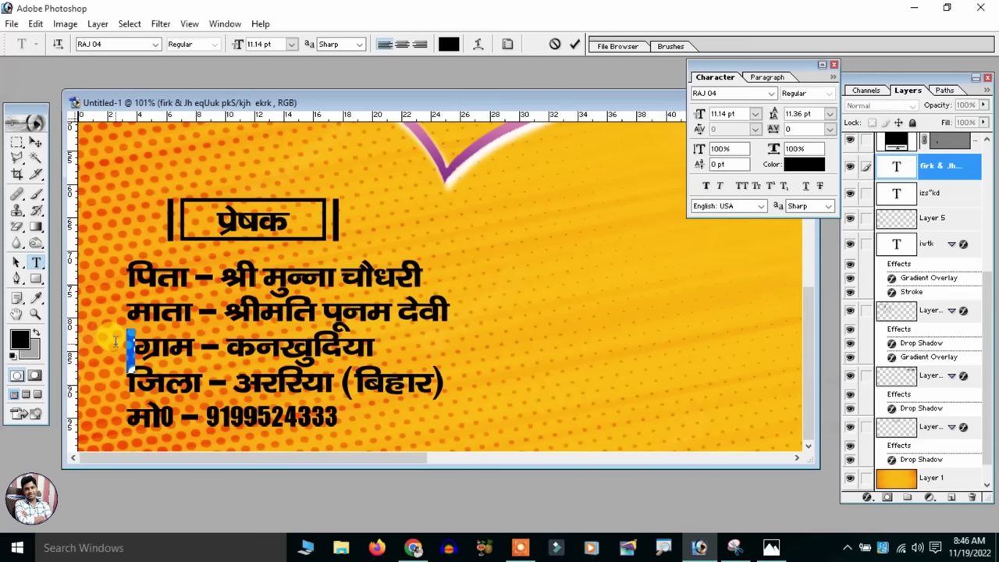
key(Delete)
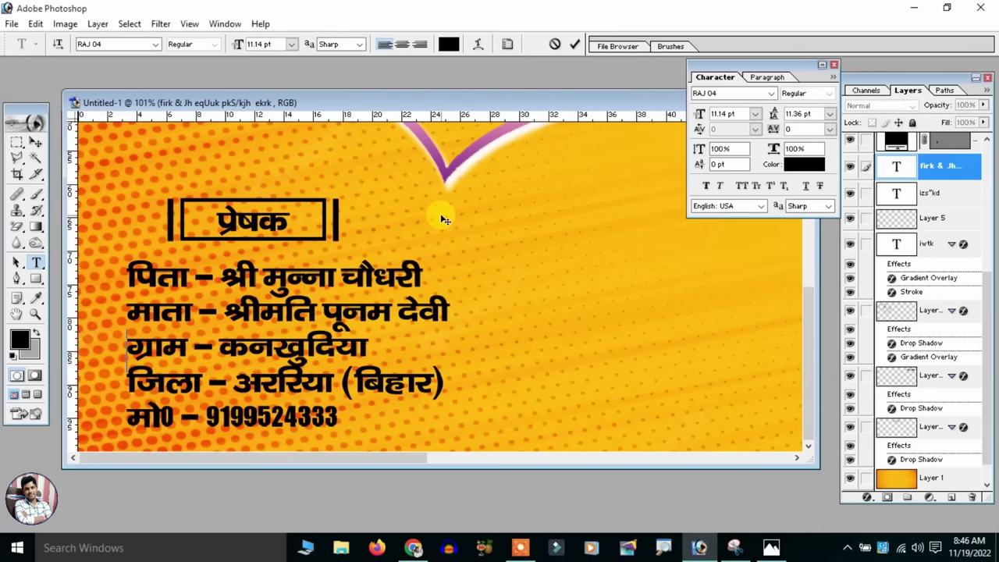
key(ctrl+a)
click(804, 164)
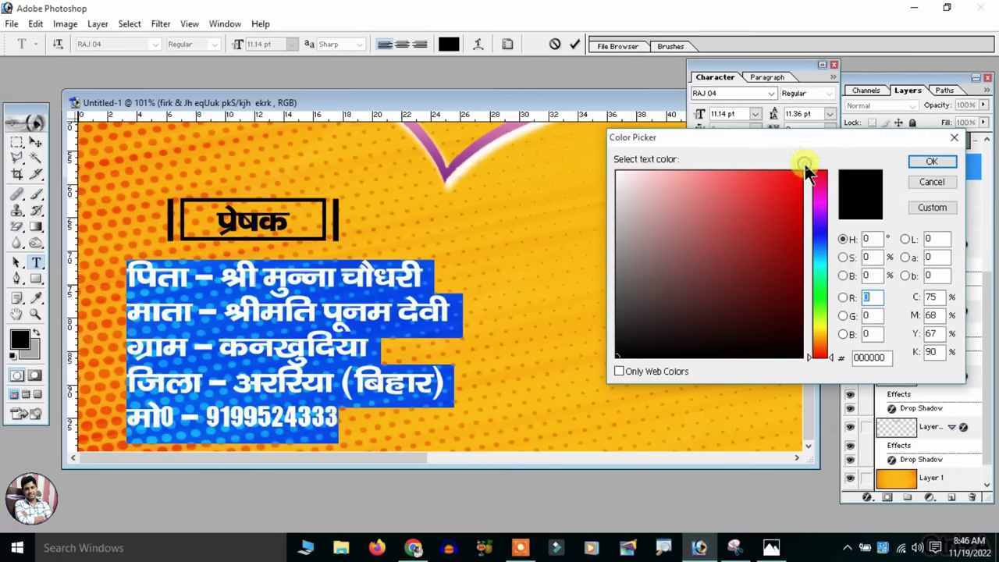
drag(704, 212, 616, 172)
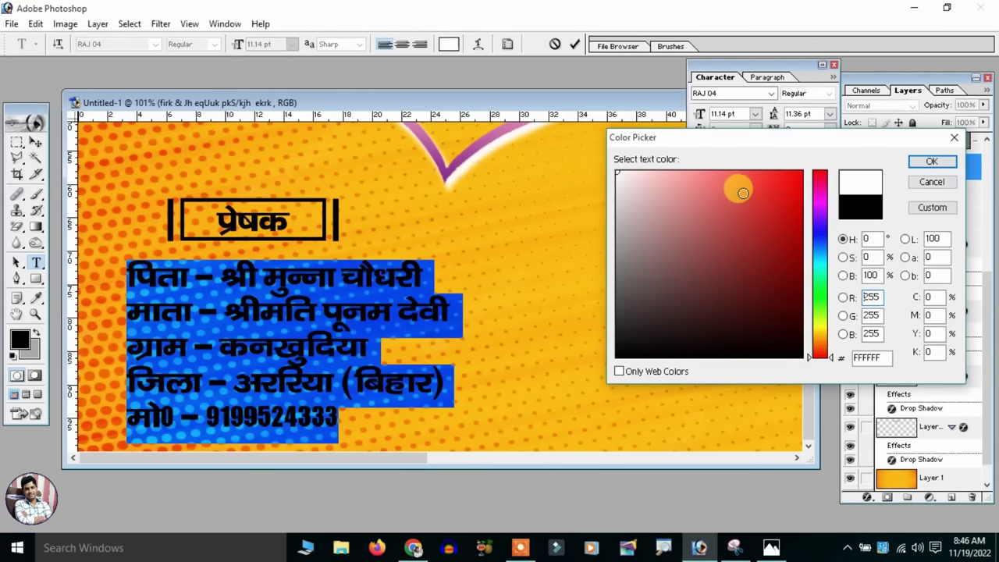
drag(744, 192, 854, 161)
click(940, 160)
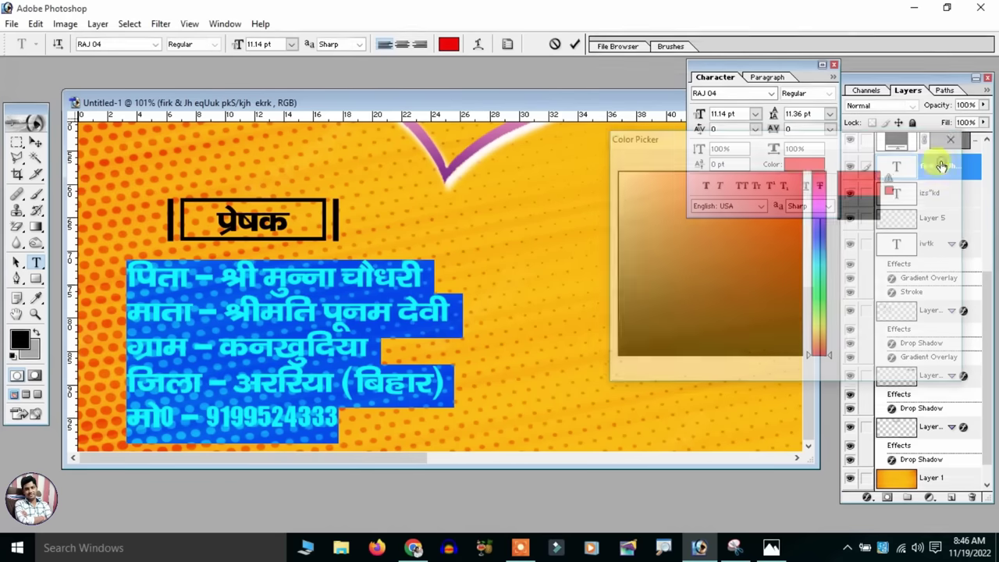
click(36, 142)
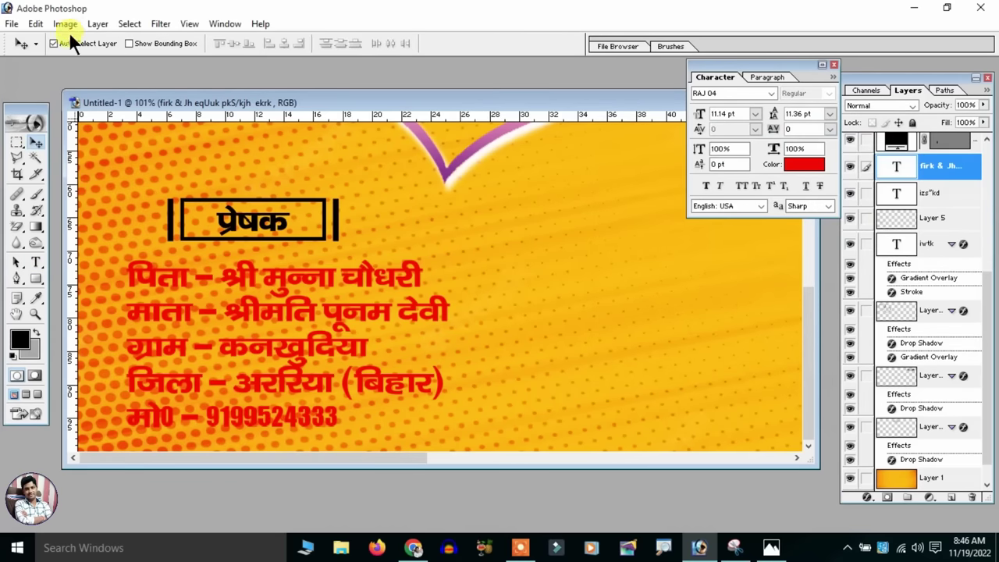
Apply a white Stroke layer style to the red sender address text
click(97, 23)
mouse_move(129, 110)
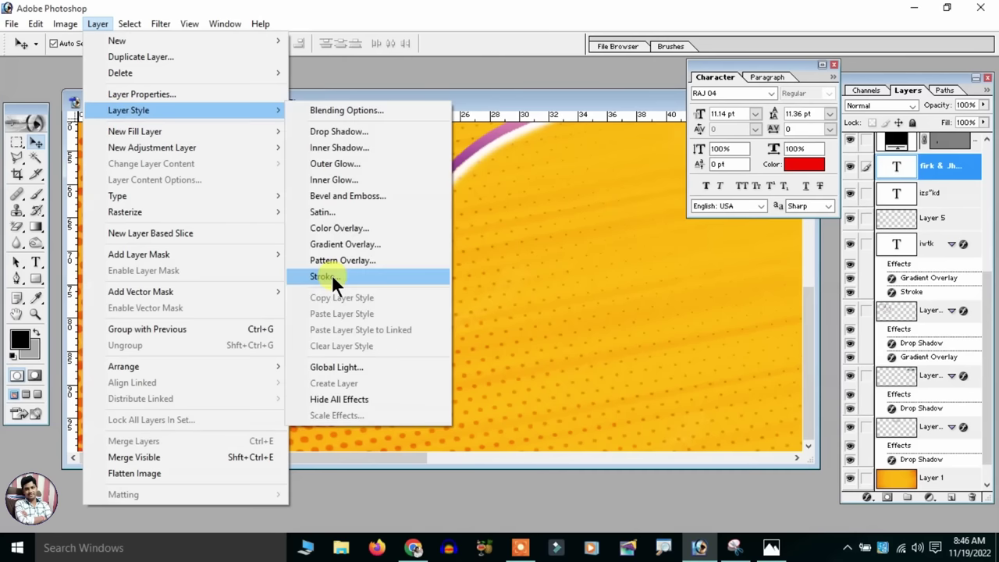
click(332, 276)
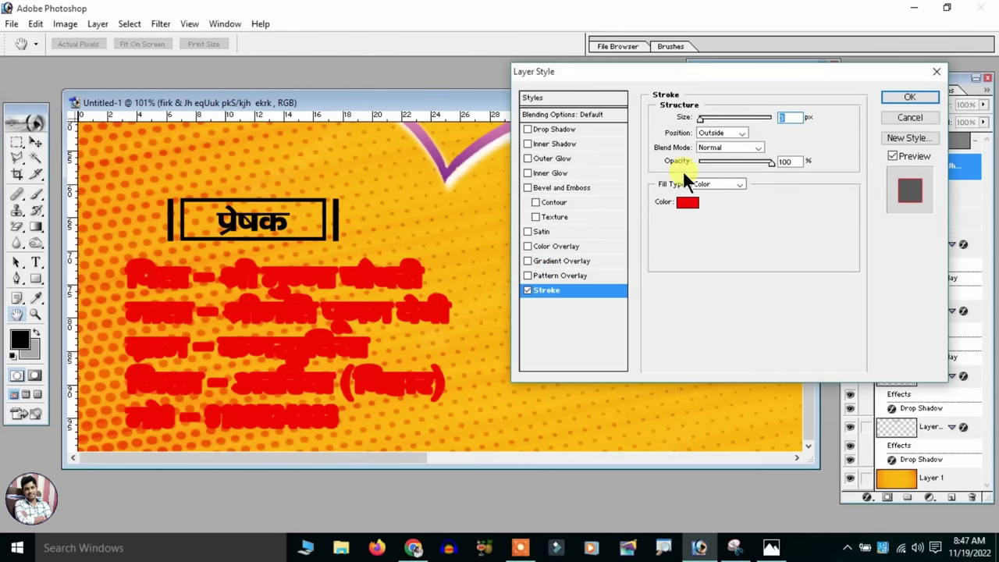
click(692, 202)
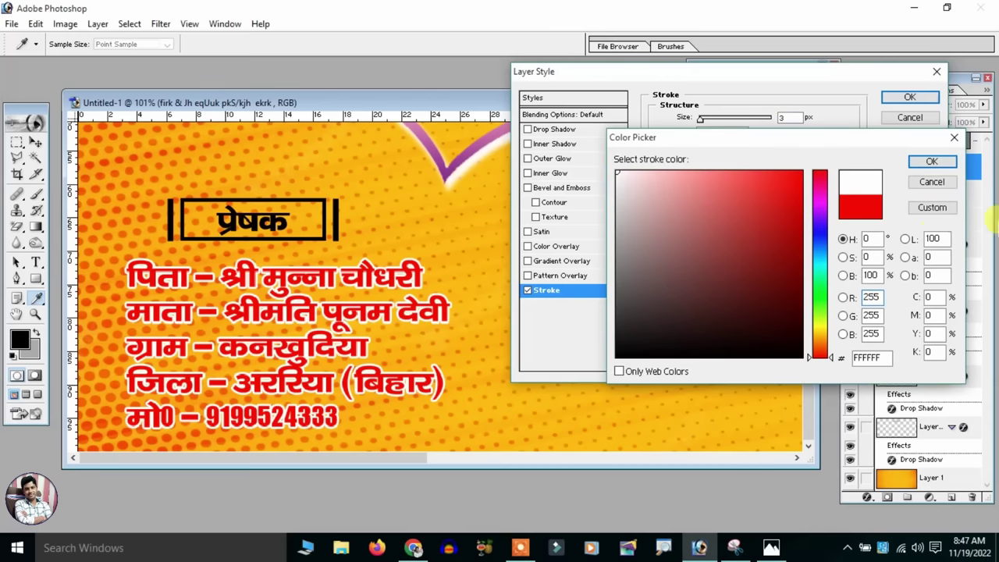
click(931, 162)
click(910, 95)
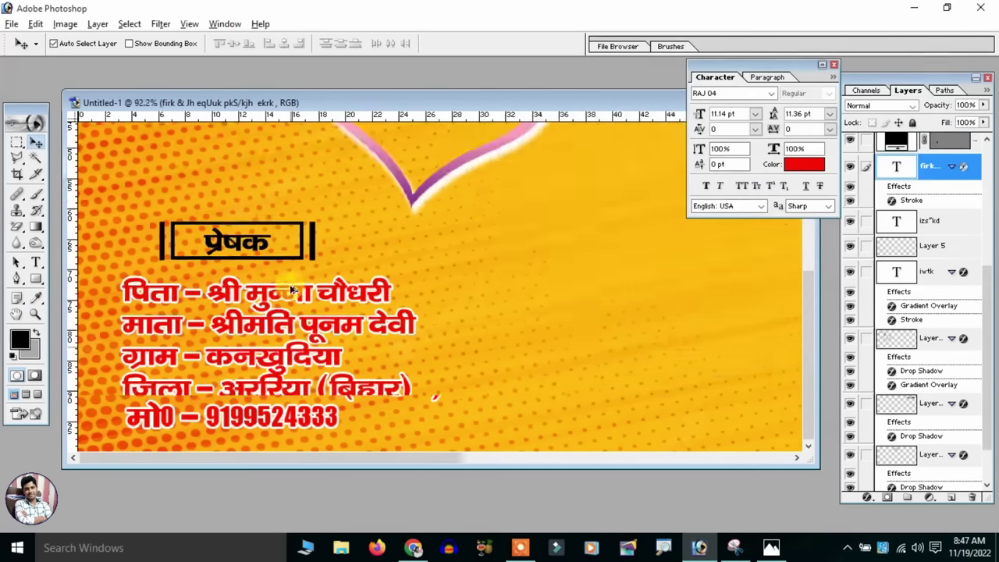
key(ctrl+minus)
key(ctrl+minus)
key(ctrl+minus)
key(ctrl+plus)
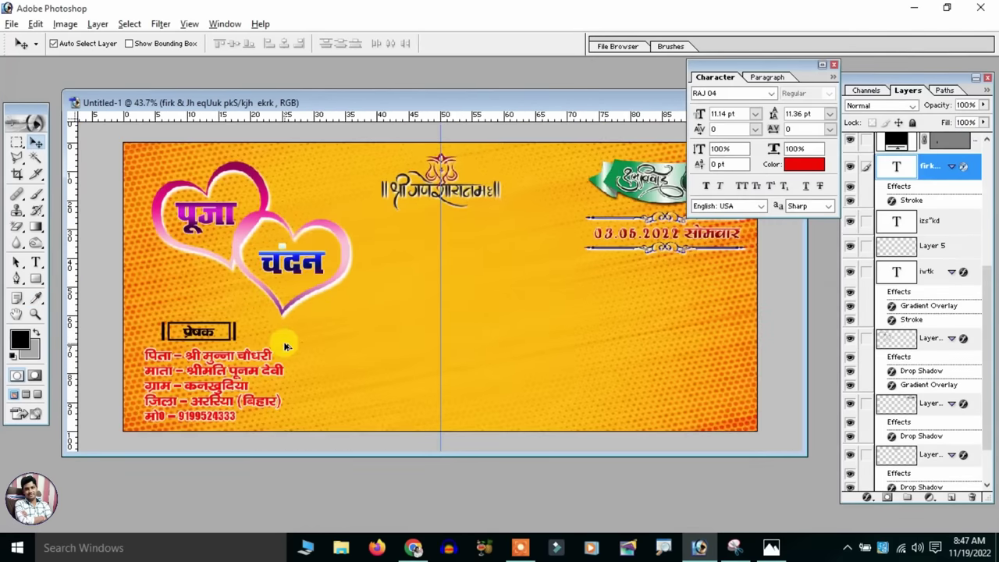
key(ctrl+minus)
key(ctrl+plus)
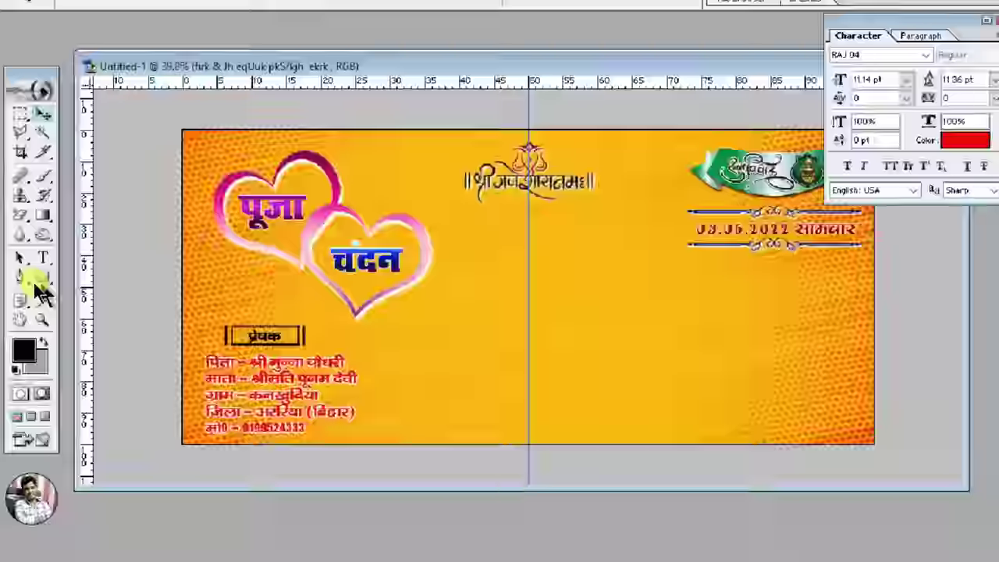
Draw a black rounded rectangle on the card's right half and duplicate it
click(34, 280)
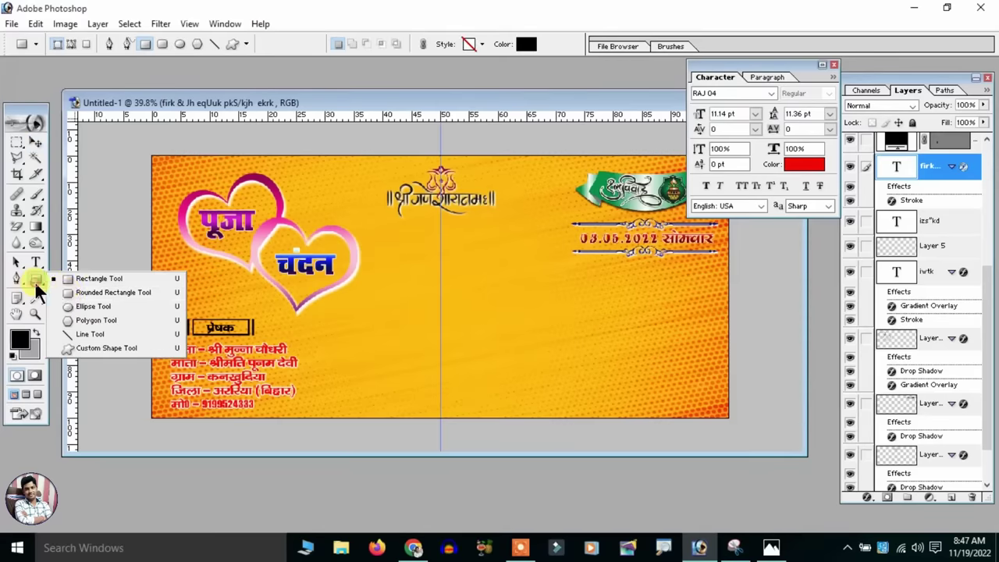
click(73, 292)
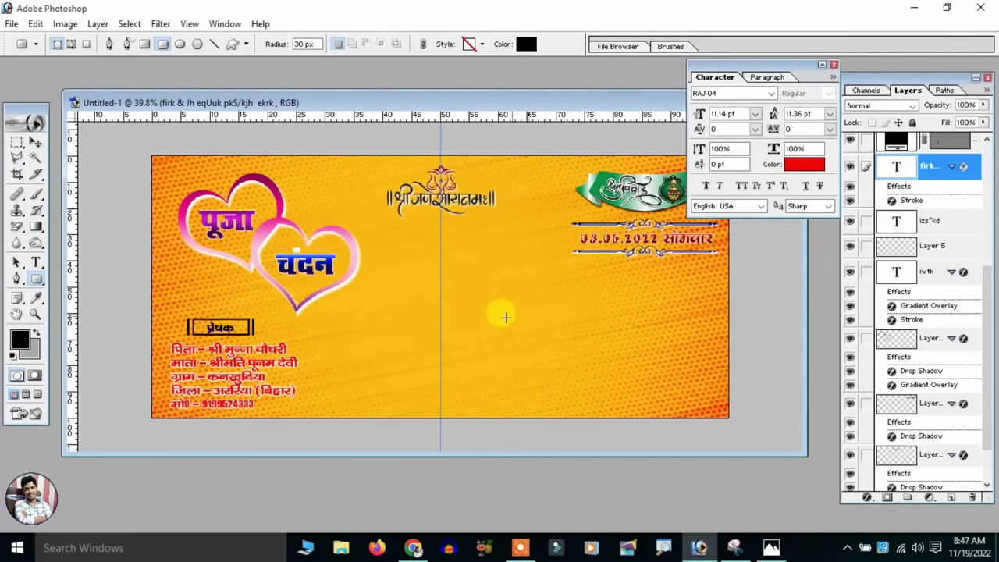
click(52, 44)
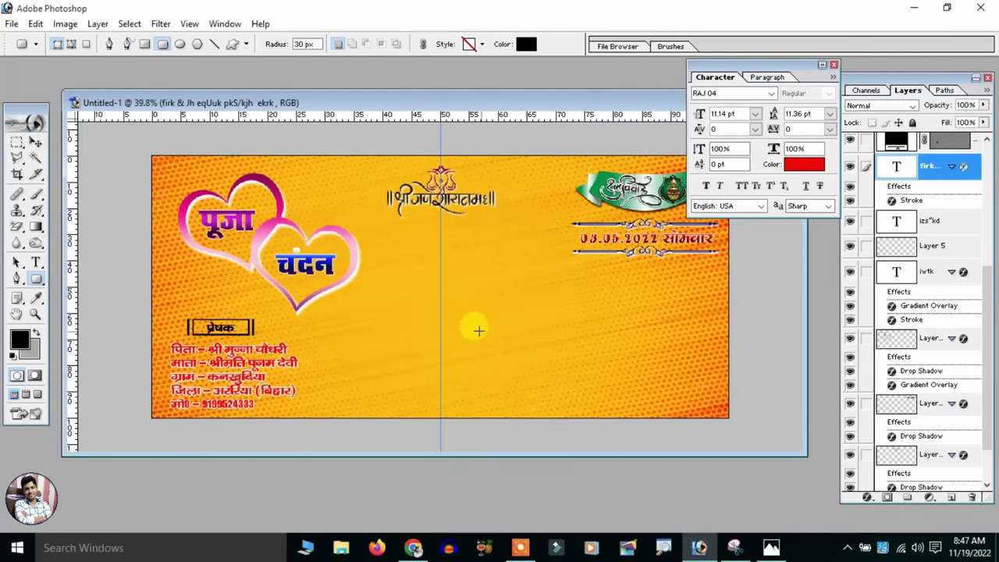
drag(474, 327, 668, 359)
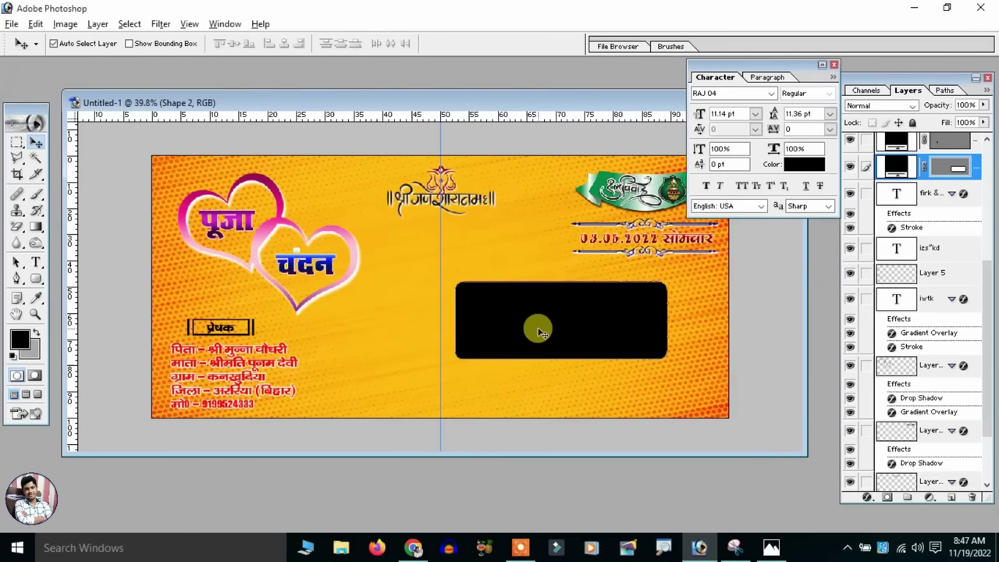
drag(539, 331, 546, 346)
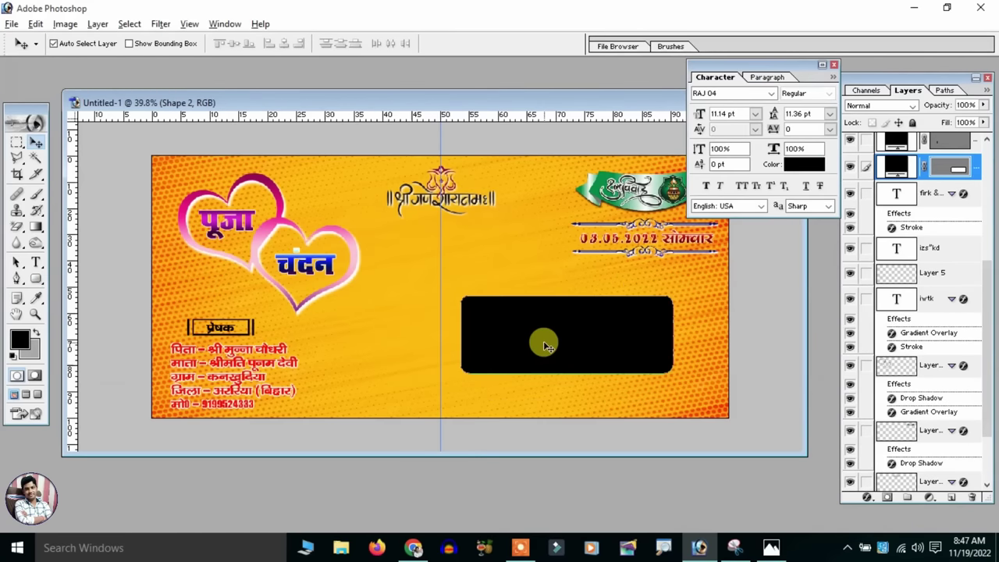
key(ctrl+j)
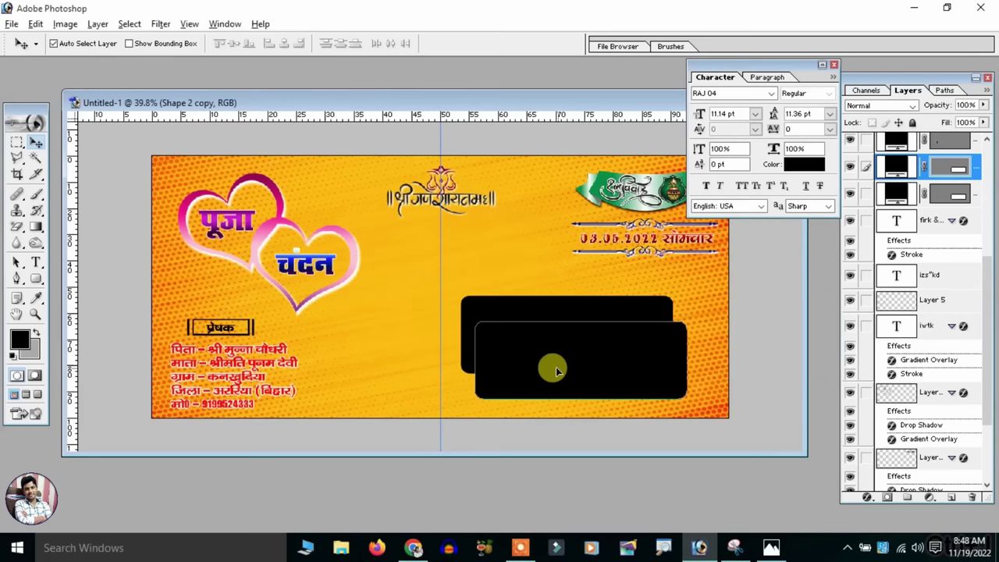
drag(546, 346, 543, 370)
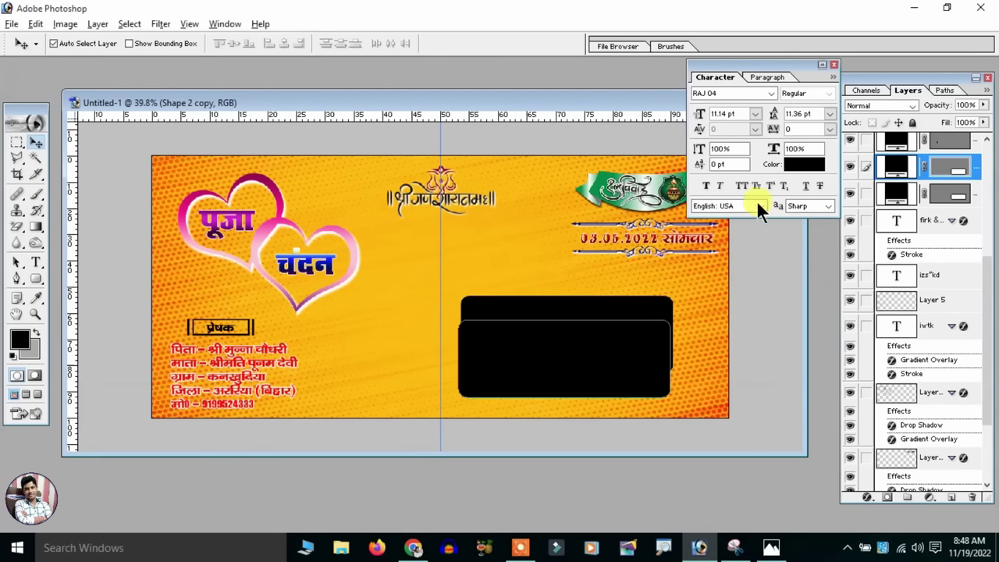
Fill the copied rounded box with white FFFFFF and nudge it slightly up
double_click(893, 165)
click(459, 97)
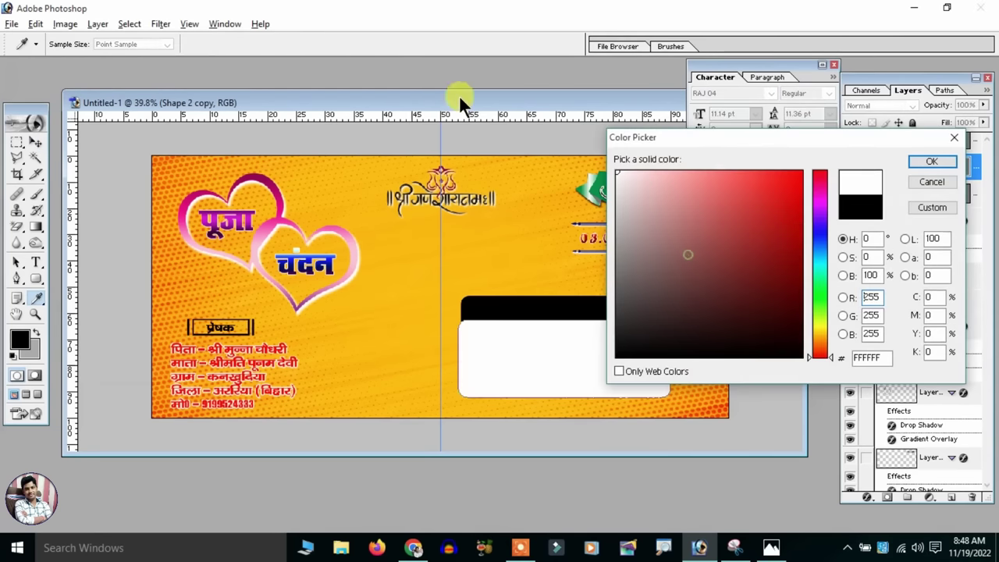
click(931, 162)
key(v)
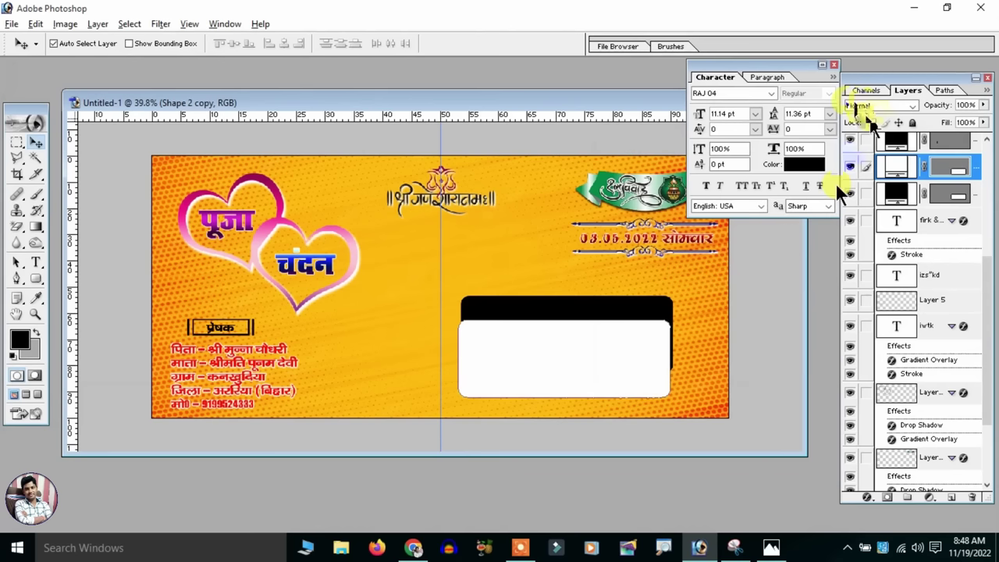
drag(547, 355, 544, 329)
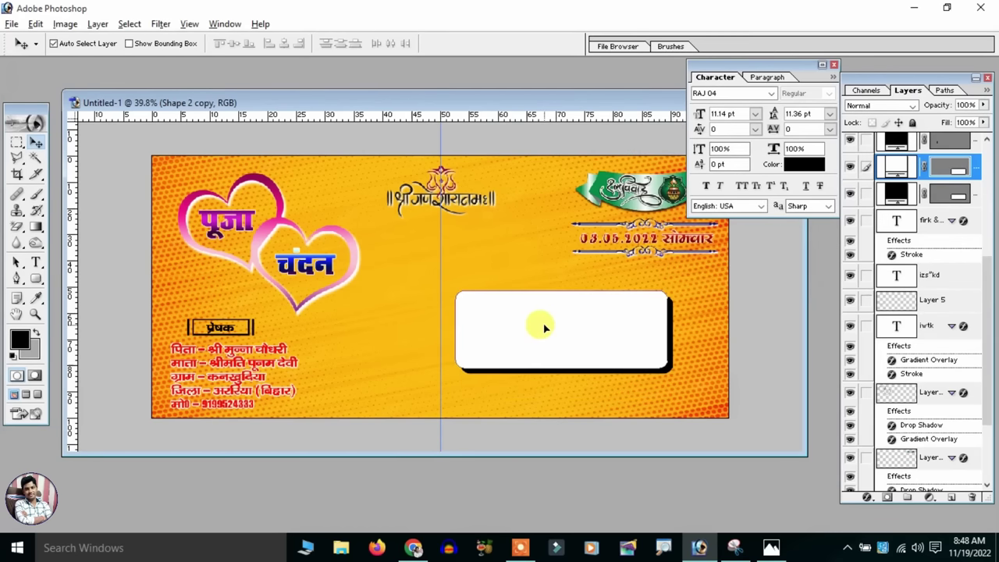
Make the backing shape magenta BC0B88, link it to the white box, and move both lower right
scroll(542, 328, up, 1)
scroll(528, 335, up, 1)
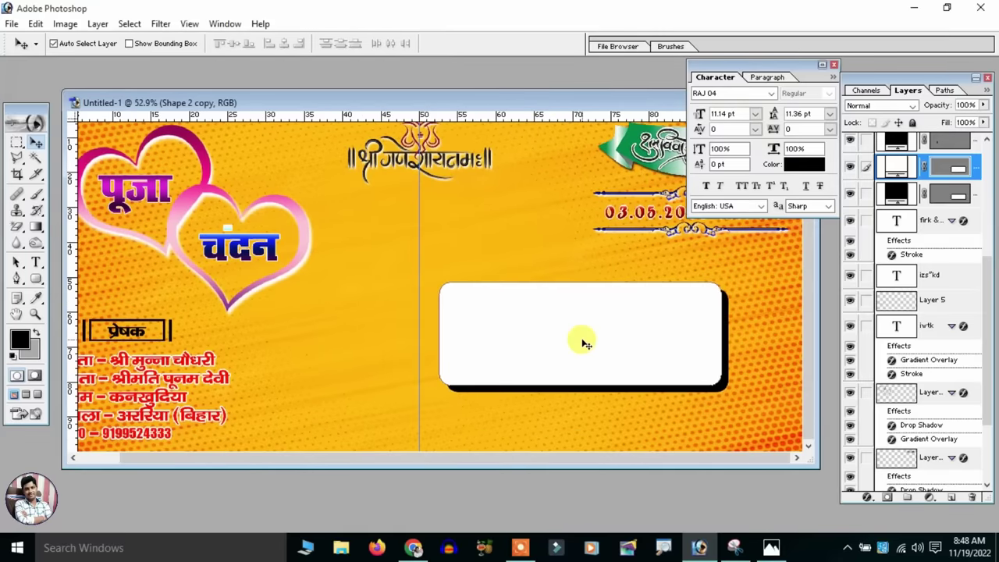
key(Down)
key(Down)
key(Down)
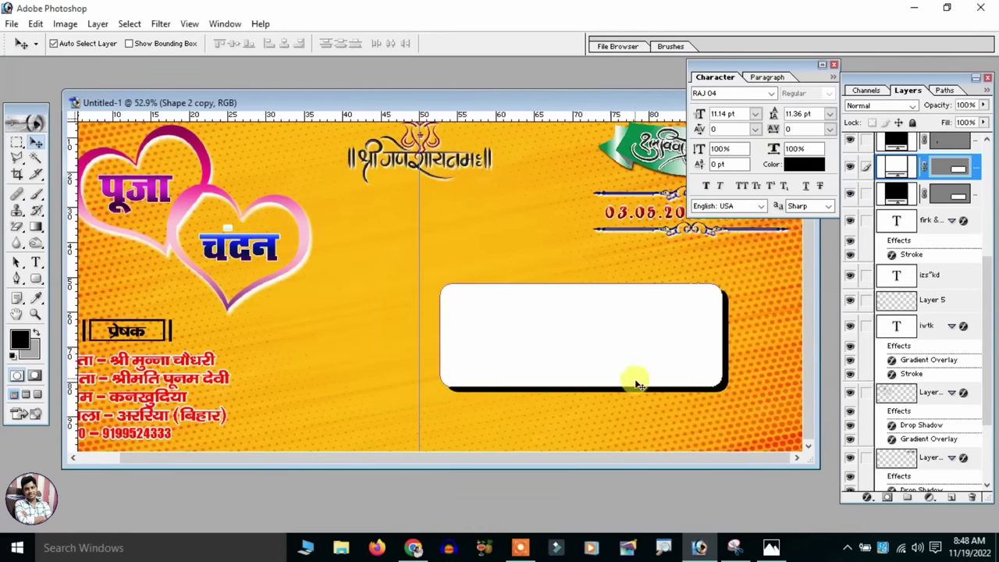
click(726, 346)
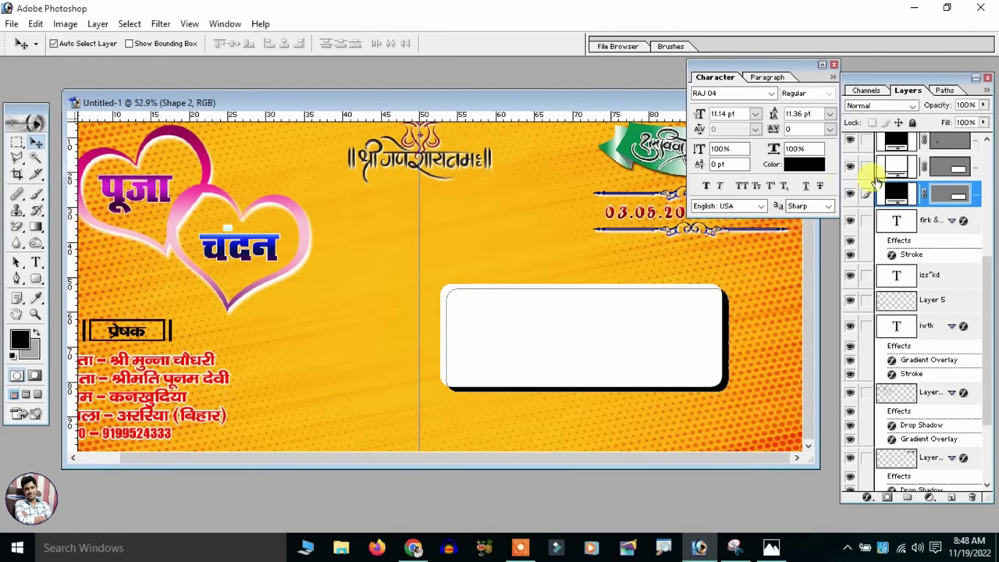
double_click(893, 194)
click(780, 197)
drag(821, 223, 820, 192)
click(792, 219)
click(946, 161)
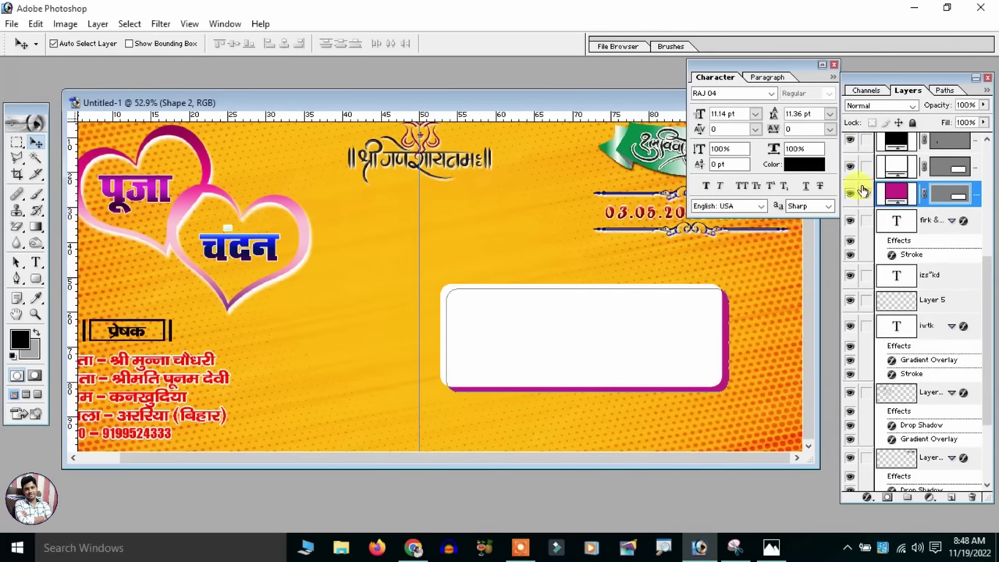
click(865, 167)
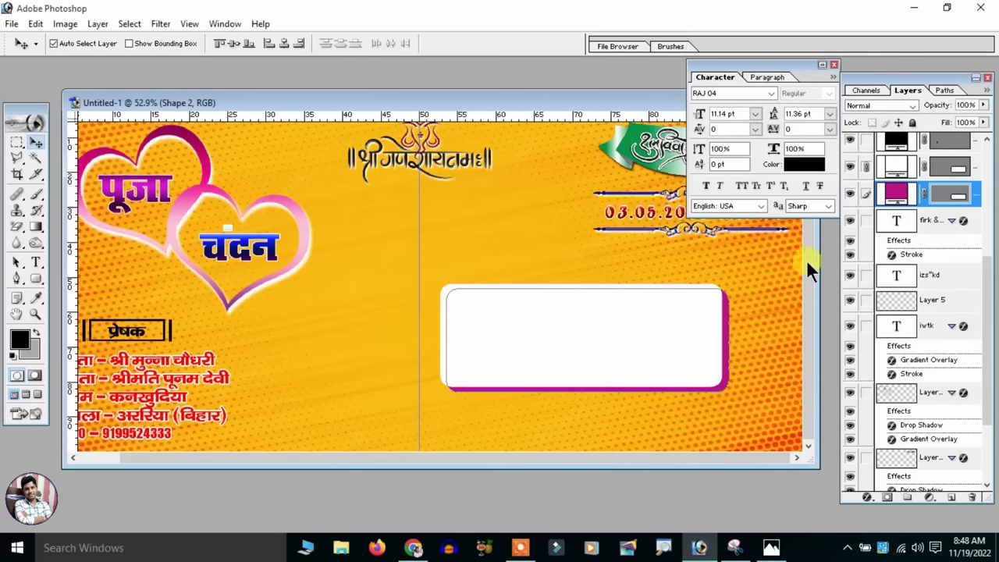
drag(646, 328, 681, 367)
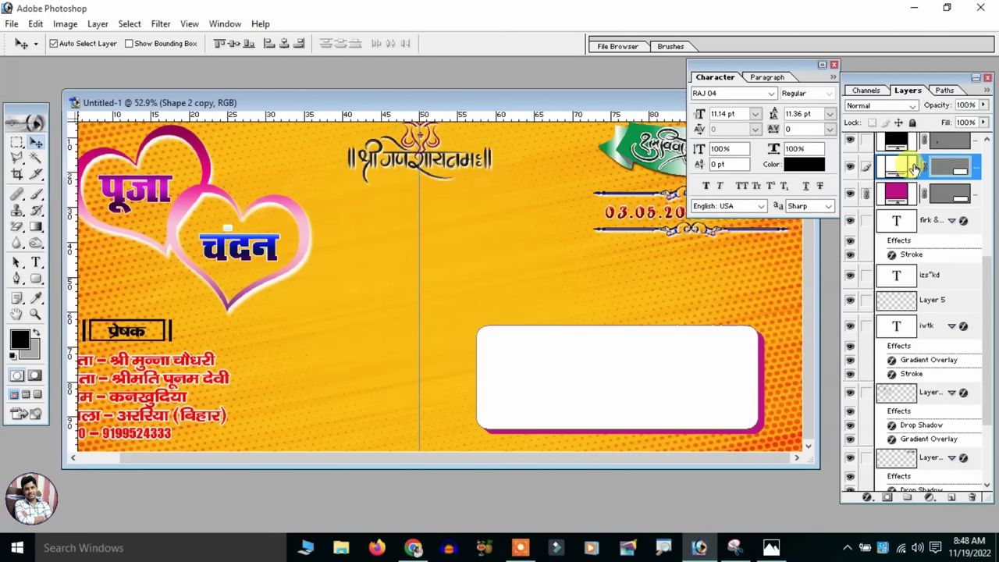
Give the white box a black Stroke layer style
click(98, 24)
mouse_move(129, 110)
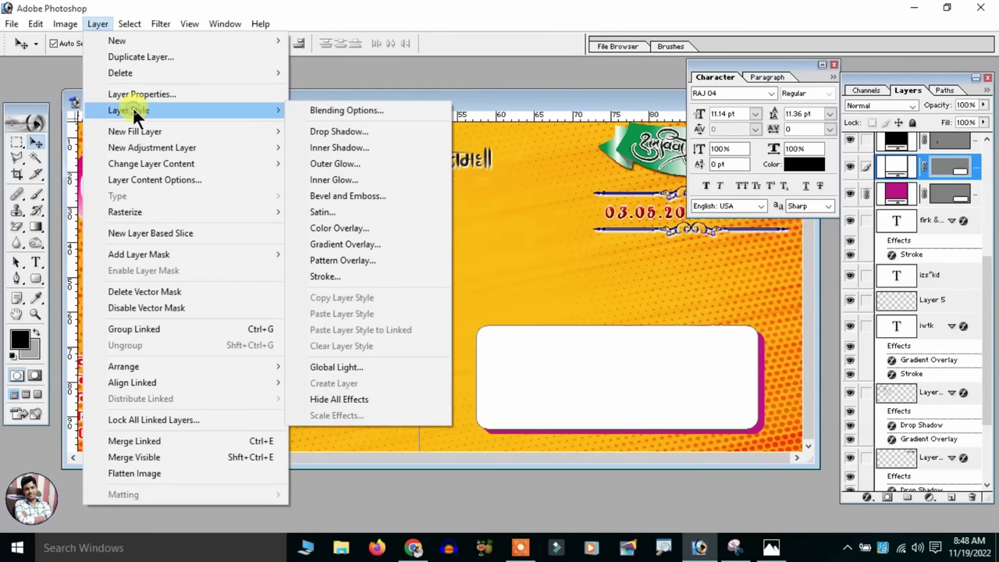
click(331, 274)
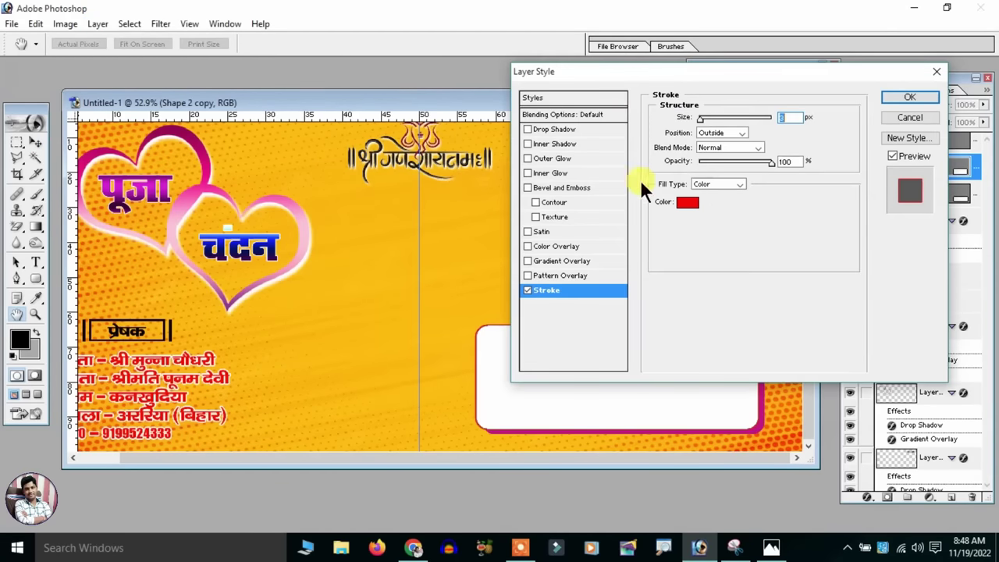
click(699, 198)
drag(635, 246, 888, 495)
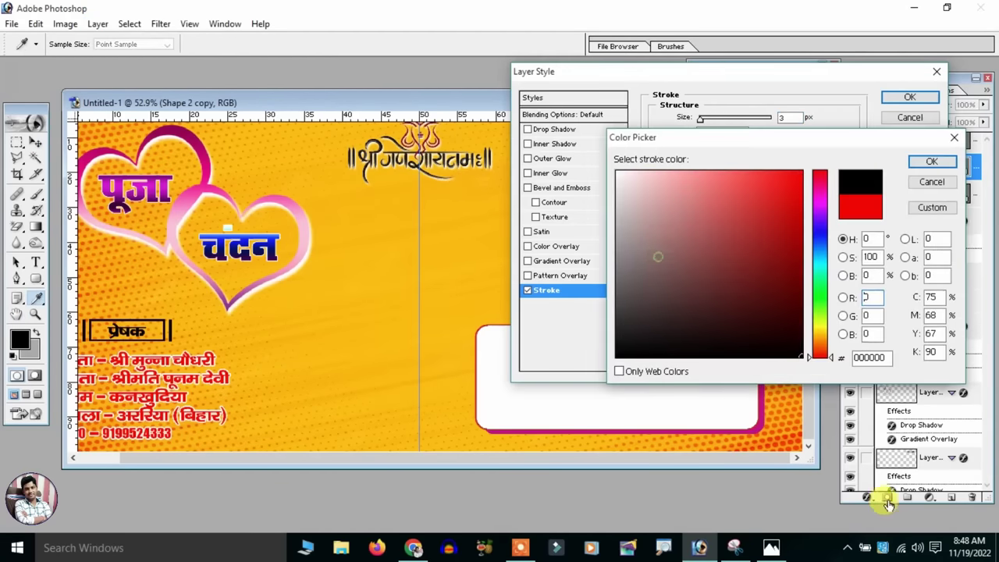
click(929, 163)
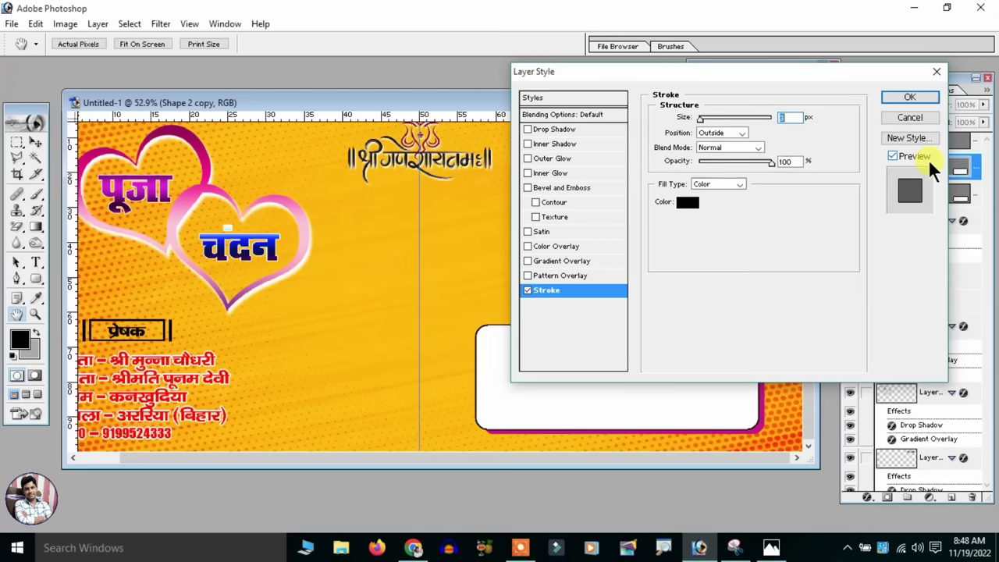
key(Return)
Commit the red heading 'सेवा में, श्रीमान् /श्रीमती–' at the white box's top left
key(ctrl+minus)
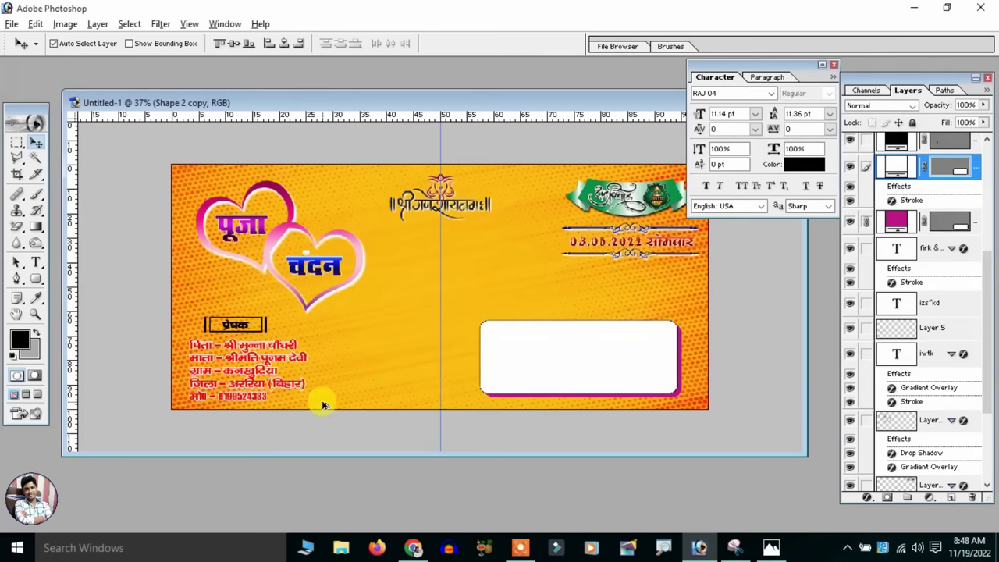
scroll(620, 384, up, 1)
scroll(475, 375, up, 1)
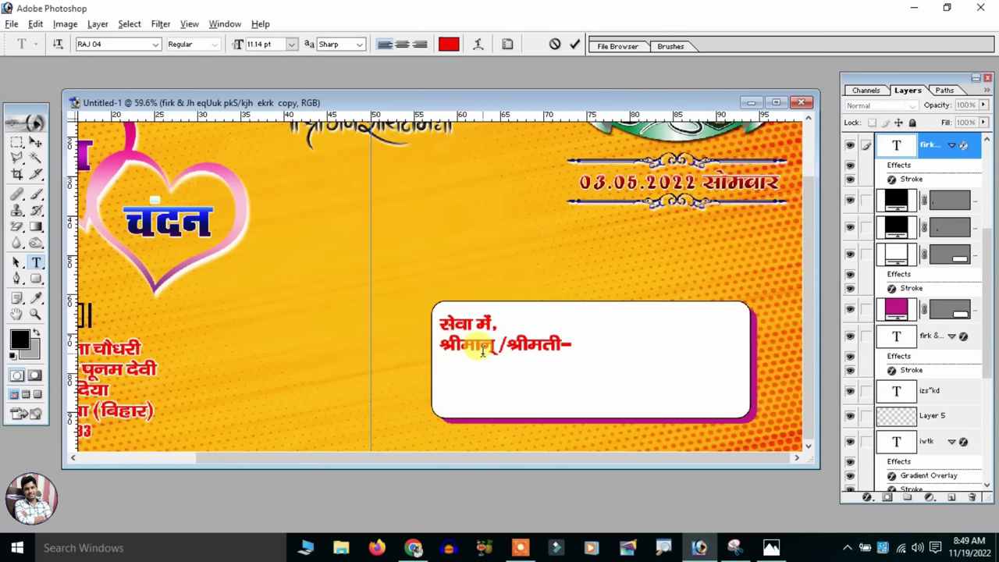
key(ctrl+a)
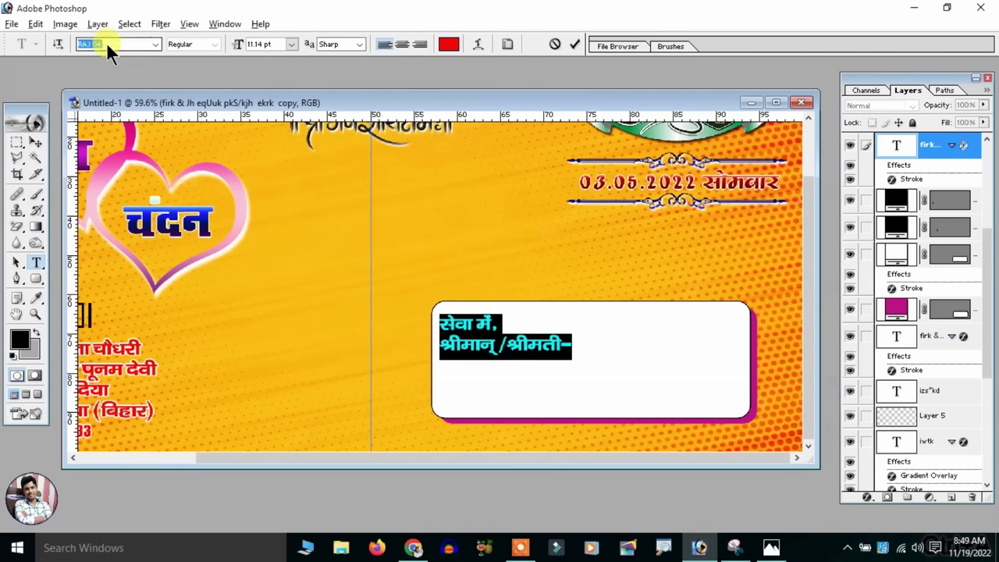
click(35, 142)
scroll(499, 351, up, 3)
Zoom in on the address box and set the Line tool to black, 5 px
drag(458, 356, 88, 146)
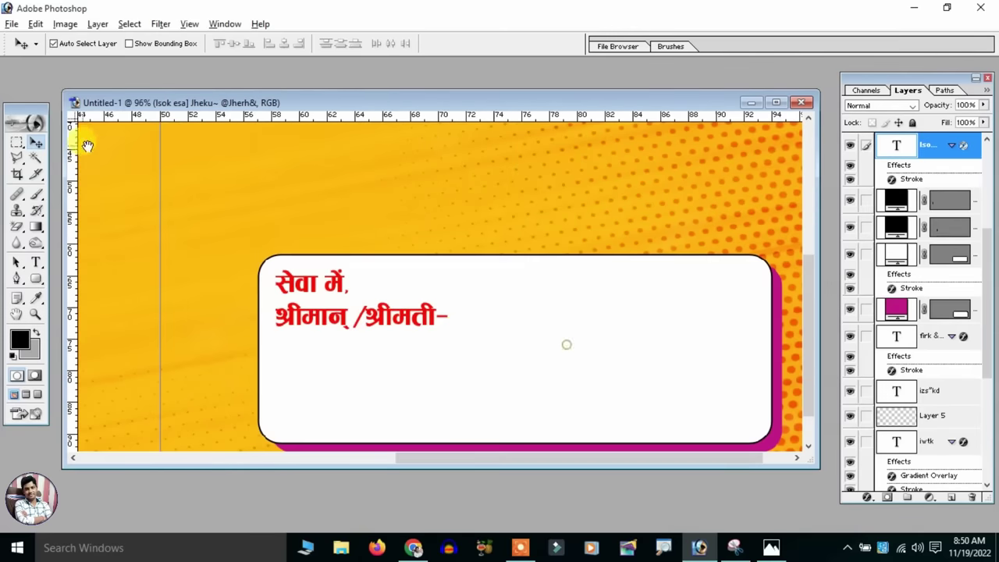
drag(460, 332, 447, 289)
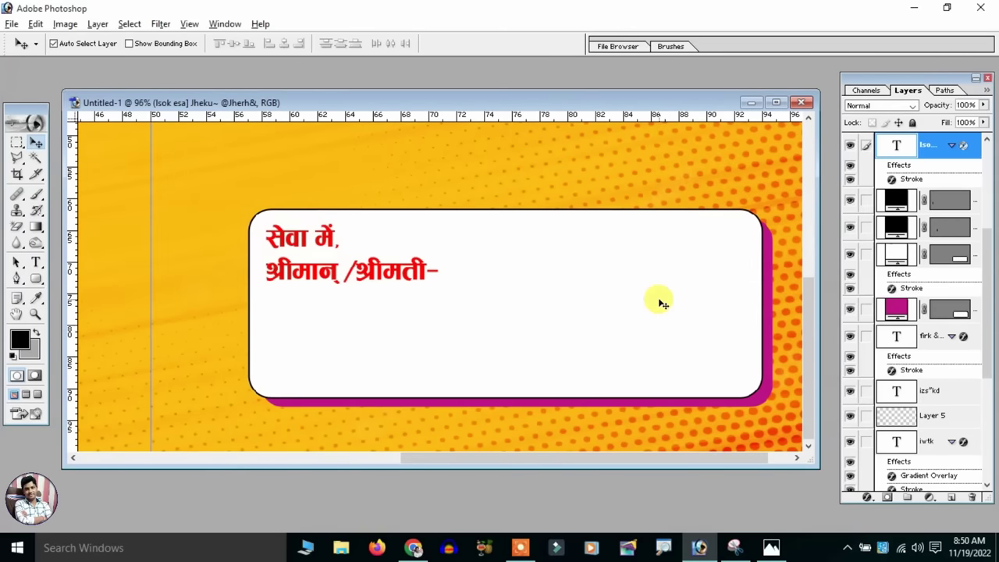
drag(36, 273, 51, 335)
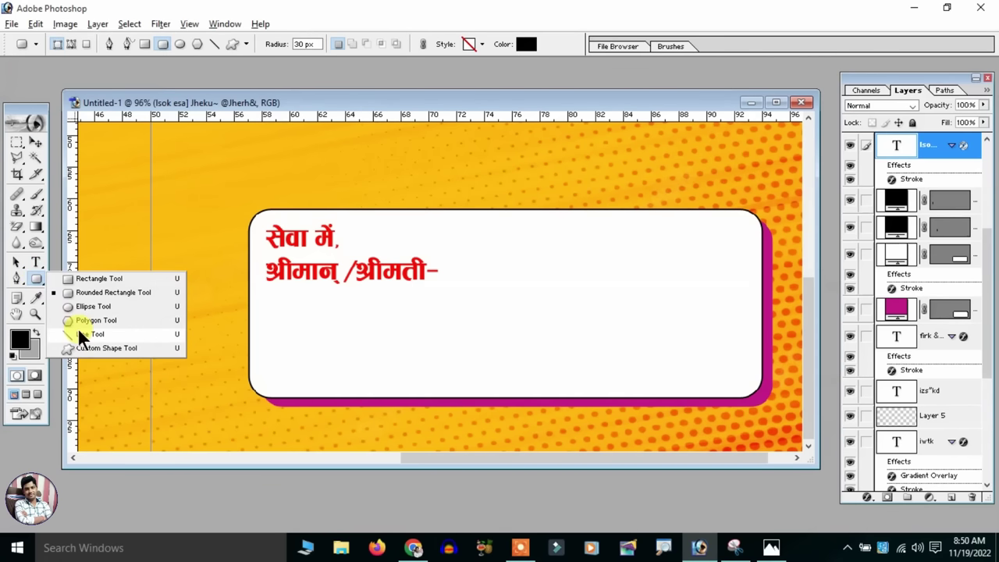
click(51, 334)
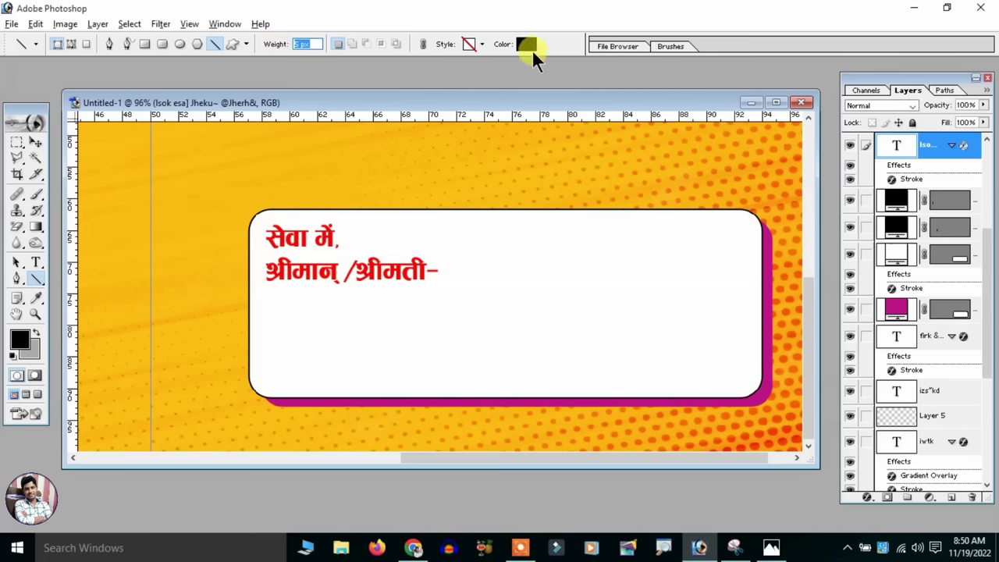
click(526, 45)
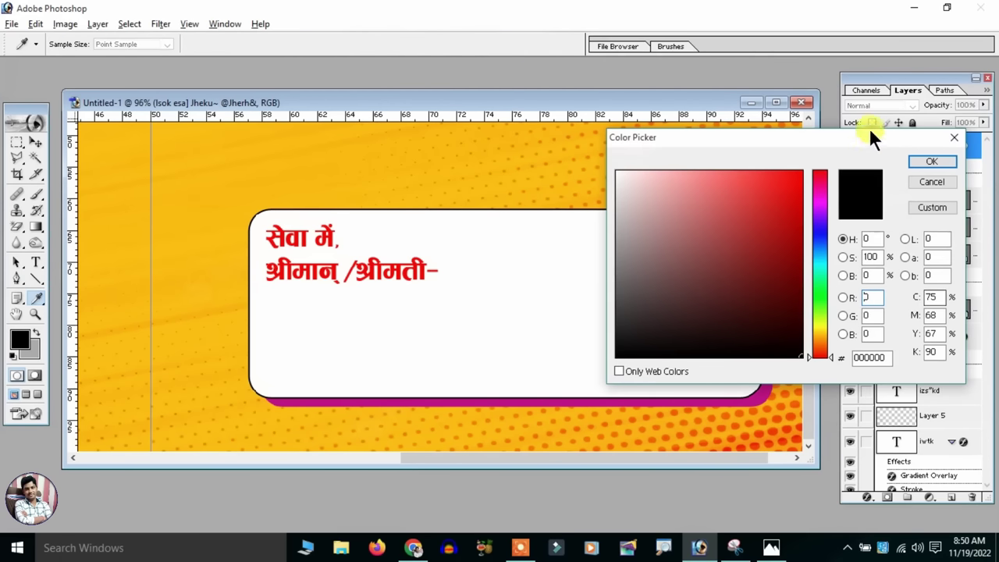
click(934, 161)
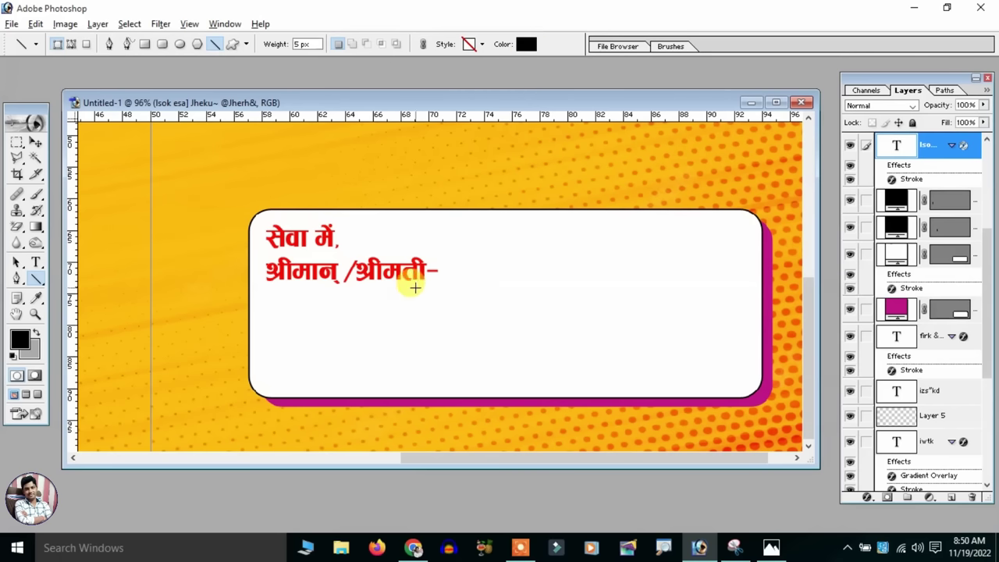
Draw the horizontal ruled lines across the white address panel
drag(412, 287, 747, 298)
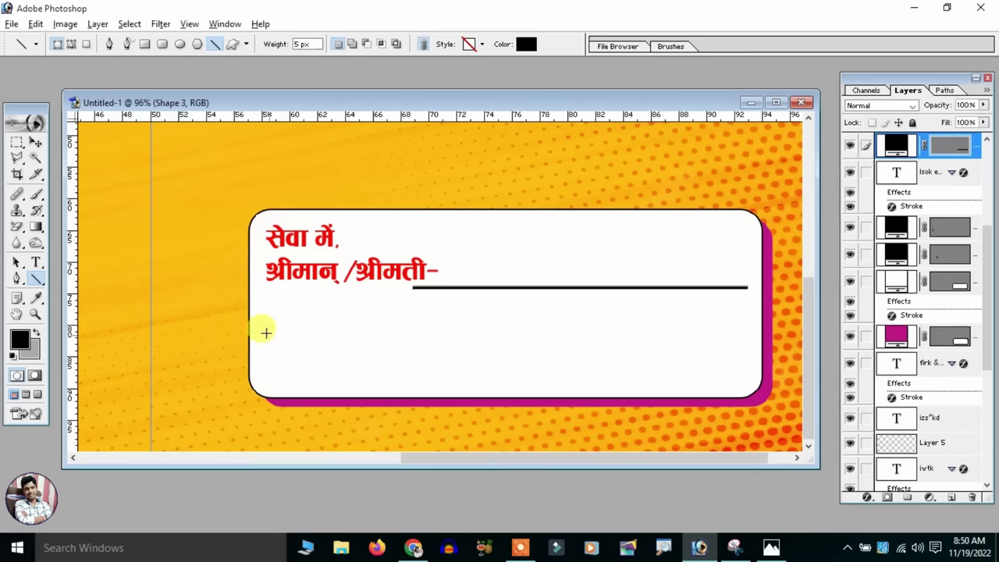
drag(257, 329, 747, 339)
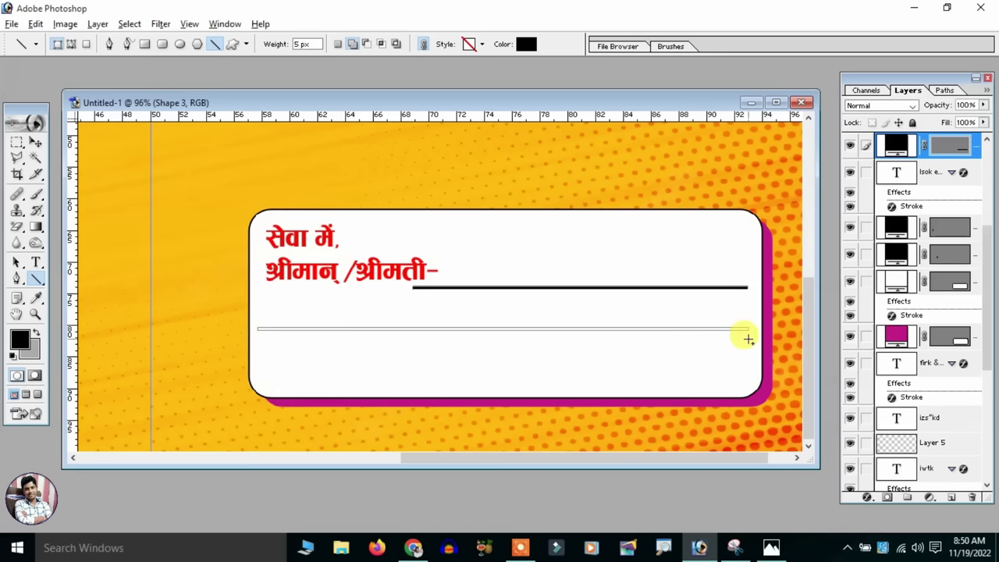
drag(257, 373, 748, 383)
scroll(508, 284, down, 2)
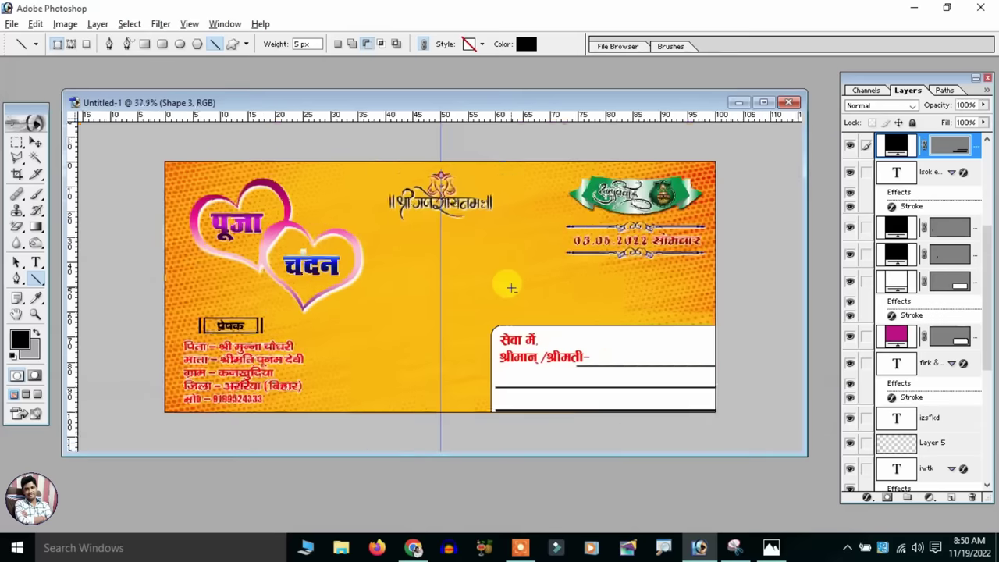
scroll(508, 285, down, 2)
click(35, 144)
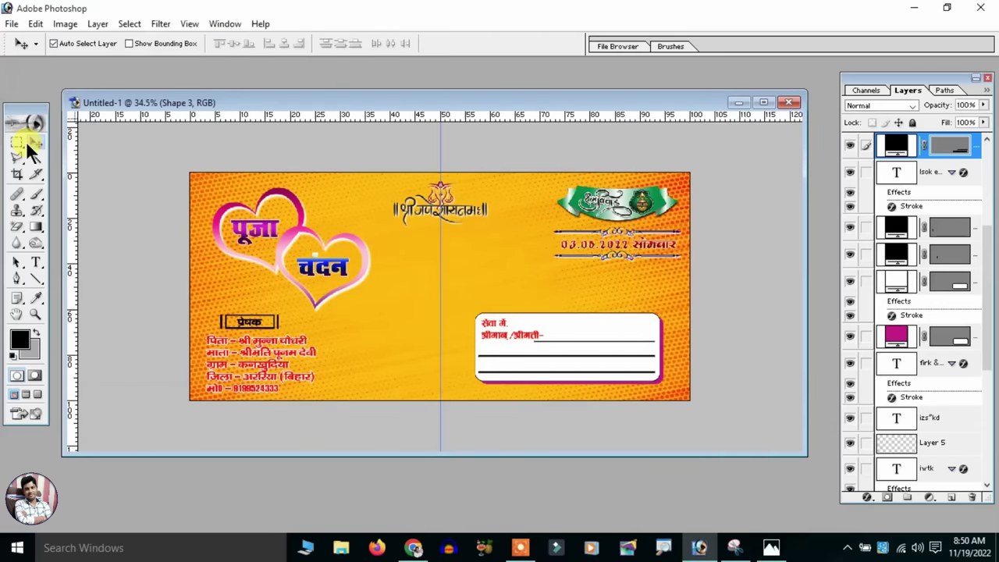
scroll(597, 174, up, 1)
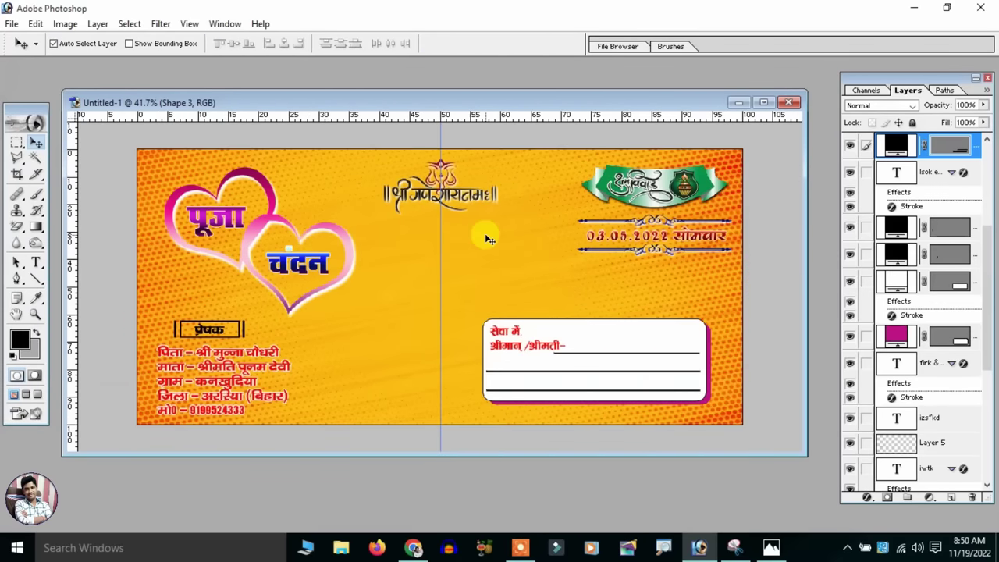
scroll(485, 238, down, 1)
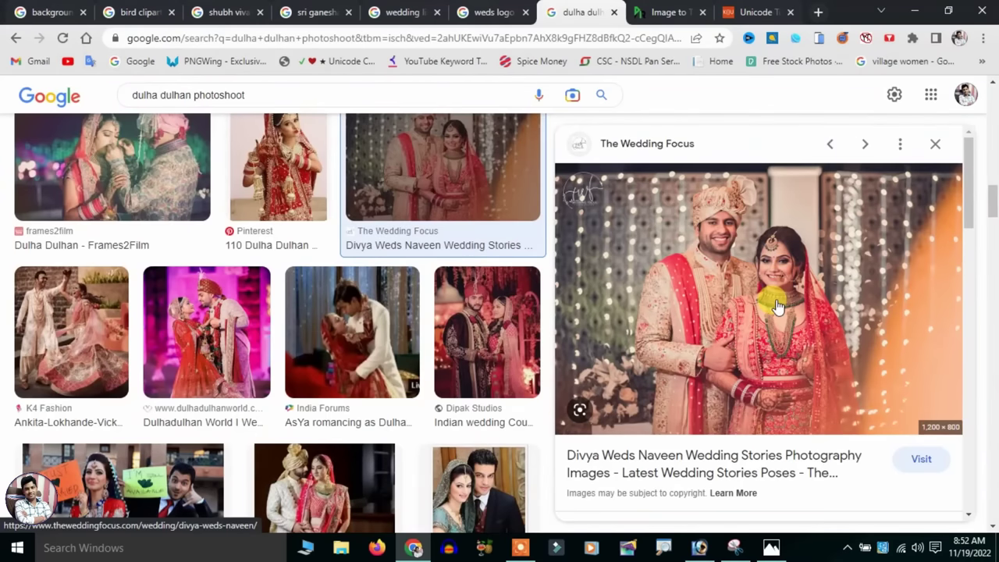
Copy the bride-and-groom preview photo from Chrome and return to Photoshop
right_click(736, 255)
click(786, 418)
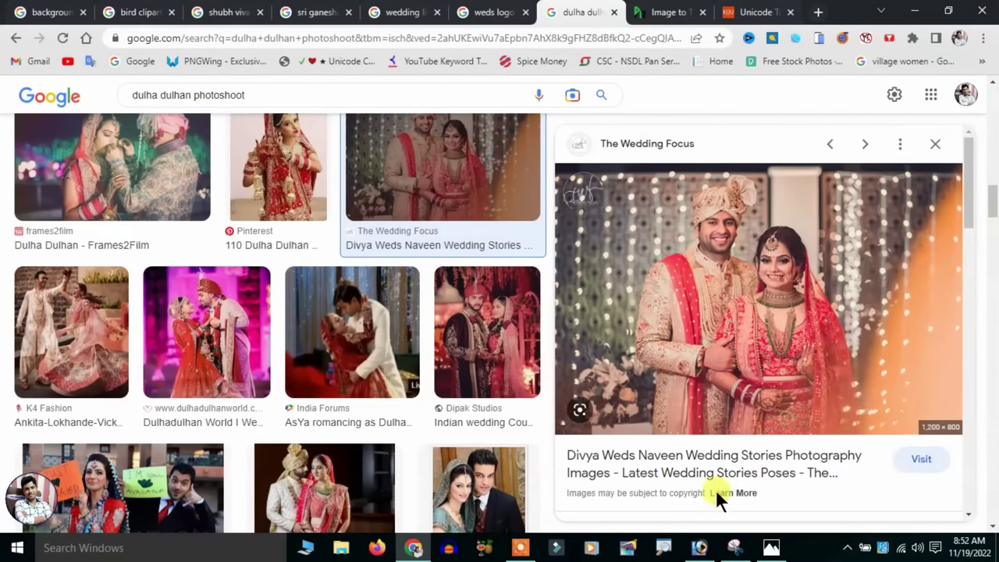
click(699, 550)
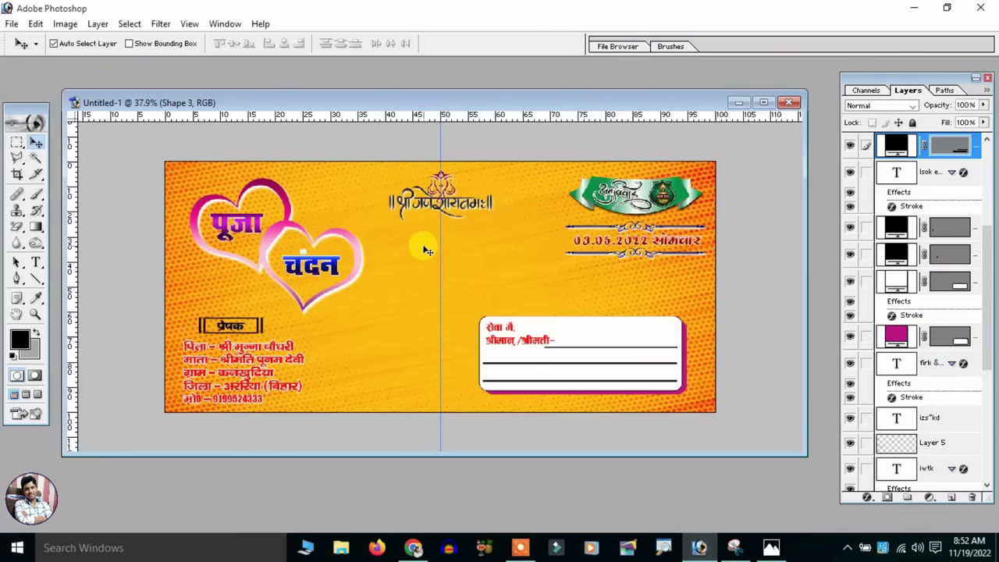
Paste the couple photo into the card and move it lower
key(ctrl+v)
drag(519, 261, 495, 294)
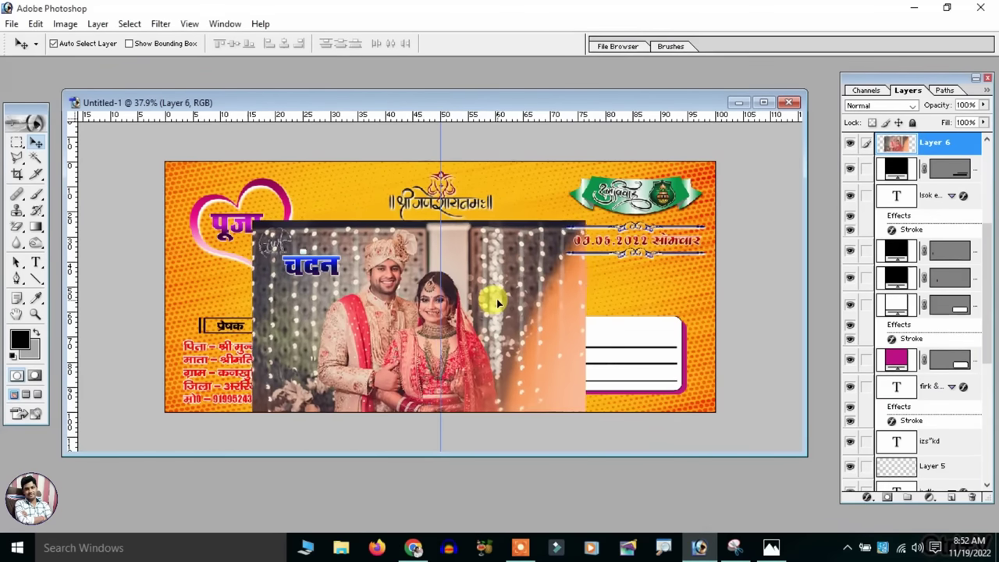
key(ctrl+0)
scroll(506, 290, up, 1)
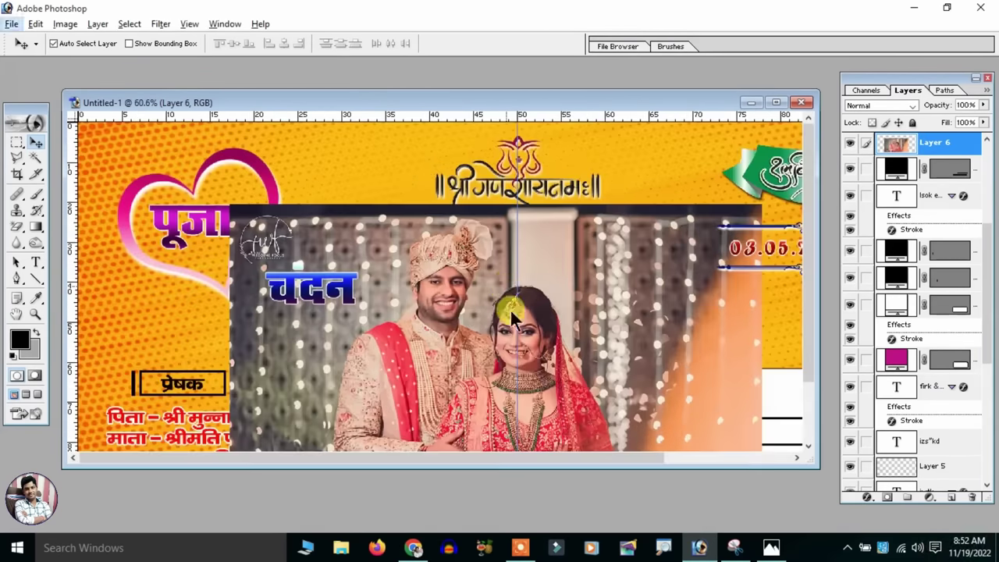
scroll(512, 234, down, 1)
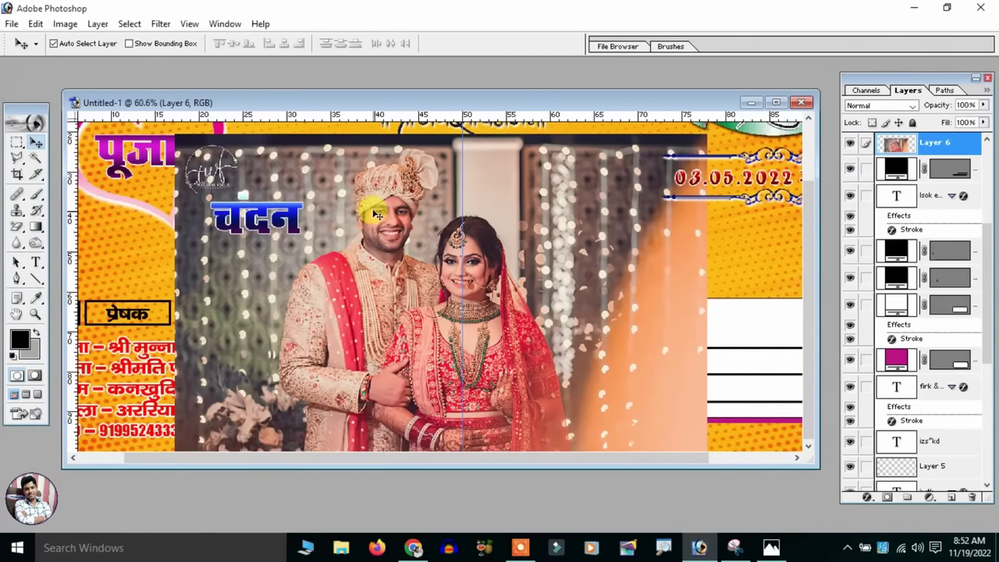
Set up the plain Eraser tool in brush mode at 190 px
key(alt)
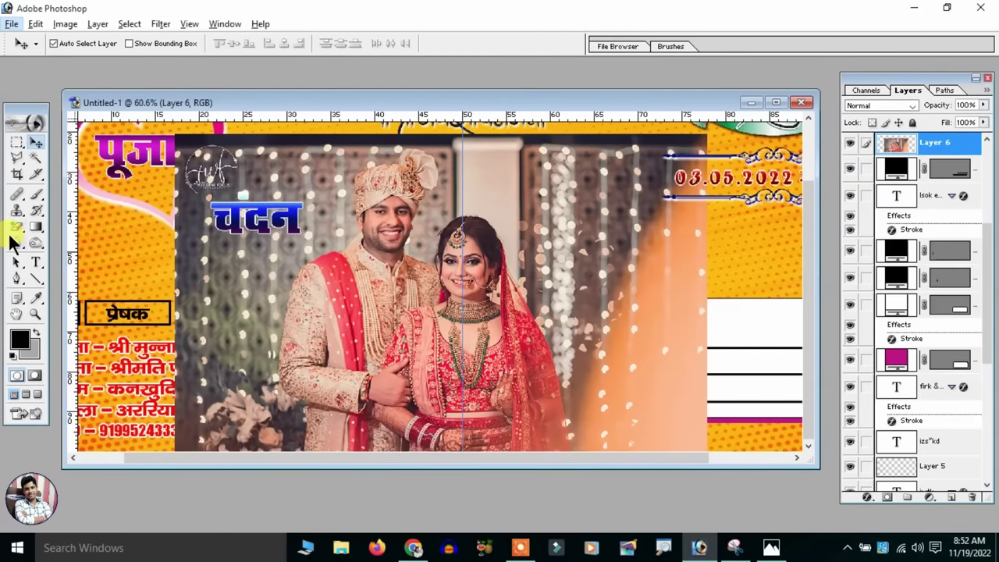
right_click(15, 227)
click(62, 226)
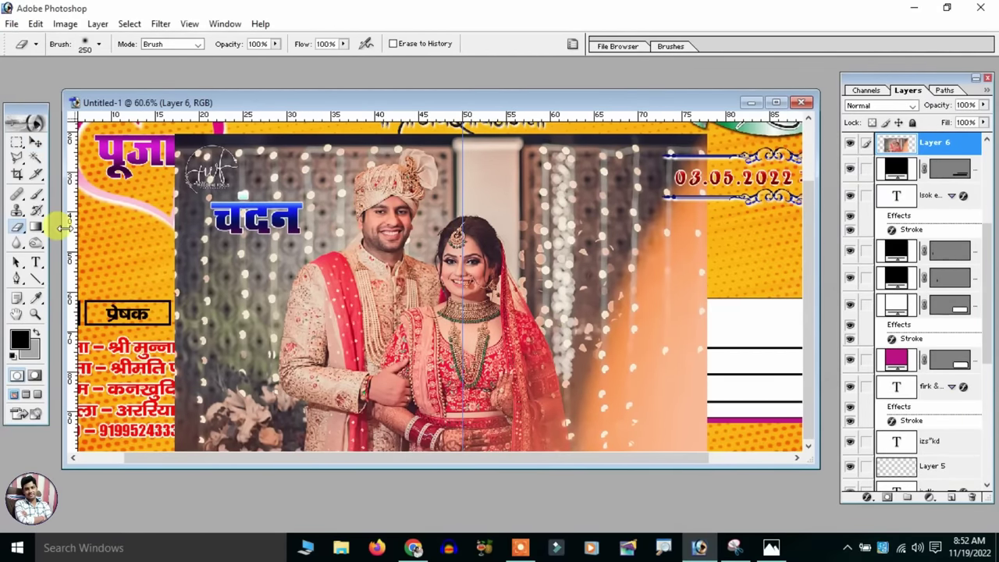
right_click(16, 227)
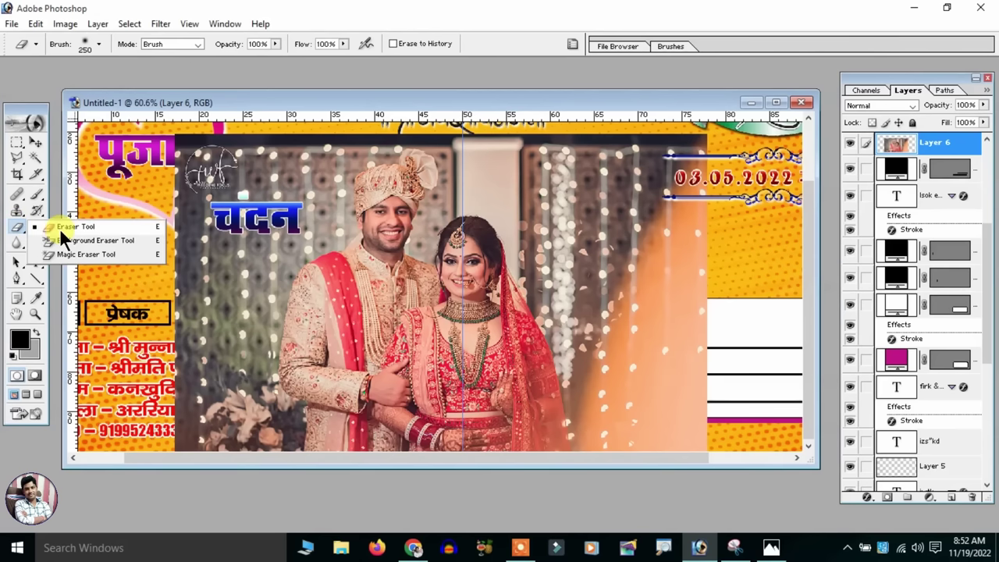
click(59, 227)
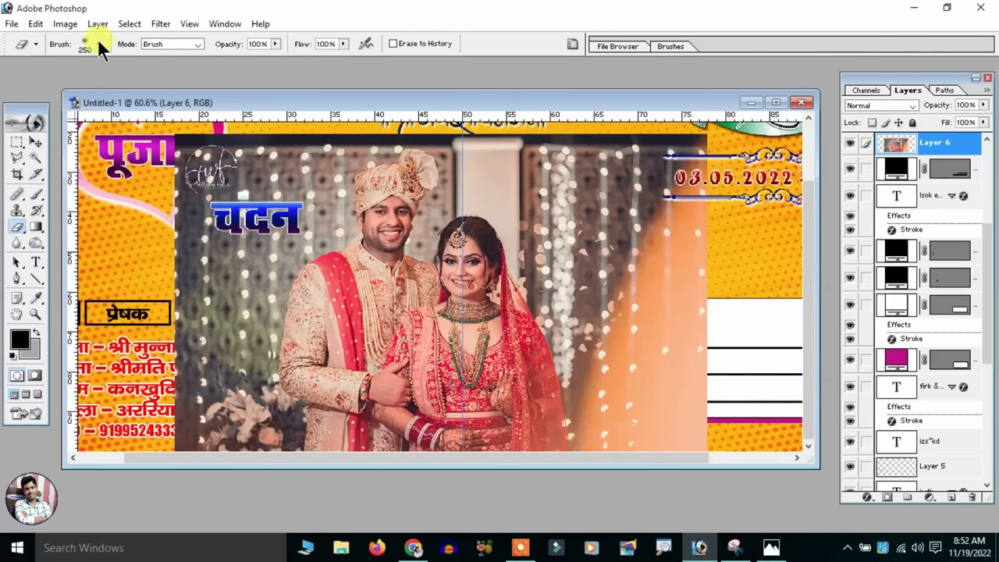
click(196, 44)
click(164, 55)
click(99, 44)
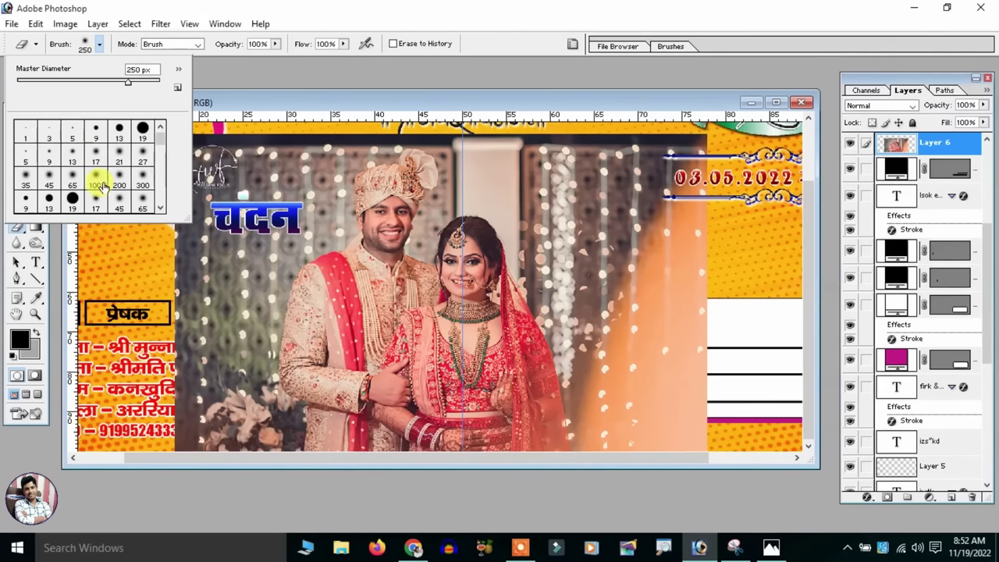
drag(88, 81, 120, 82)
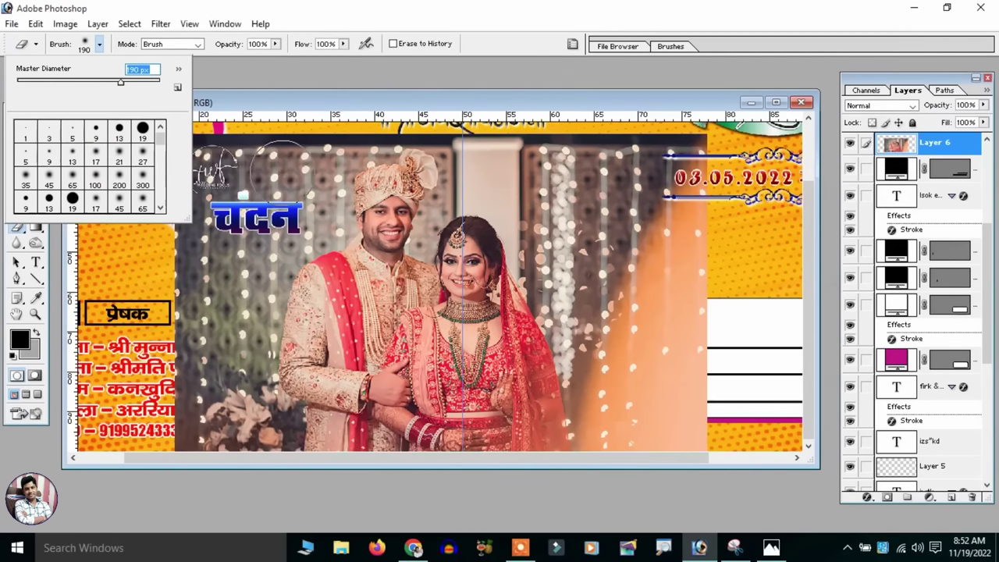
Erase the photo's backdrop around the top-left heart and the चंदन name
click(278, 42)
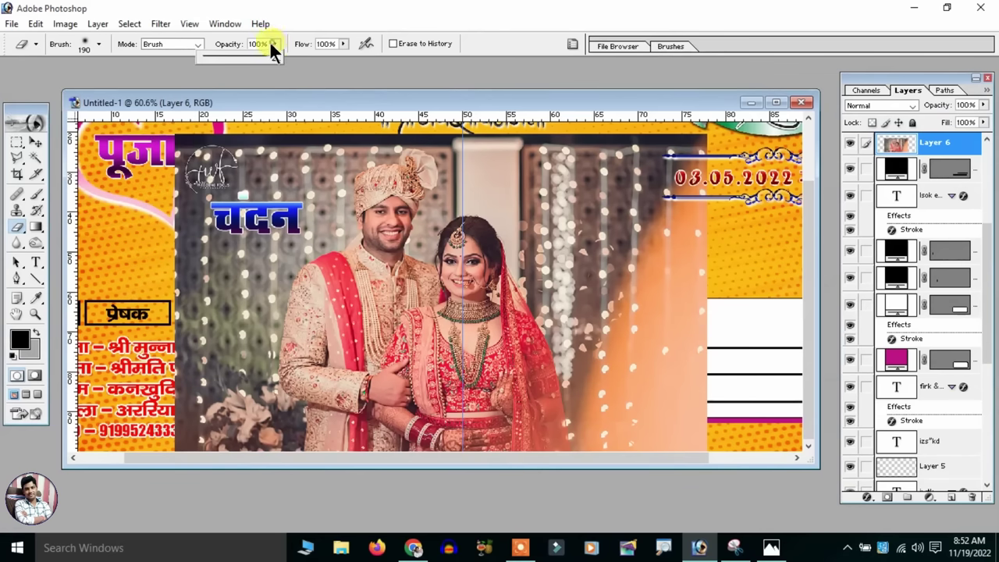
click(345, 44)
drag(238, 144, 211, 168)
key(ctrl+0)
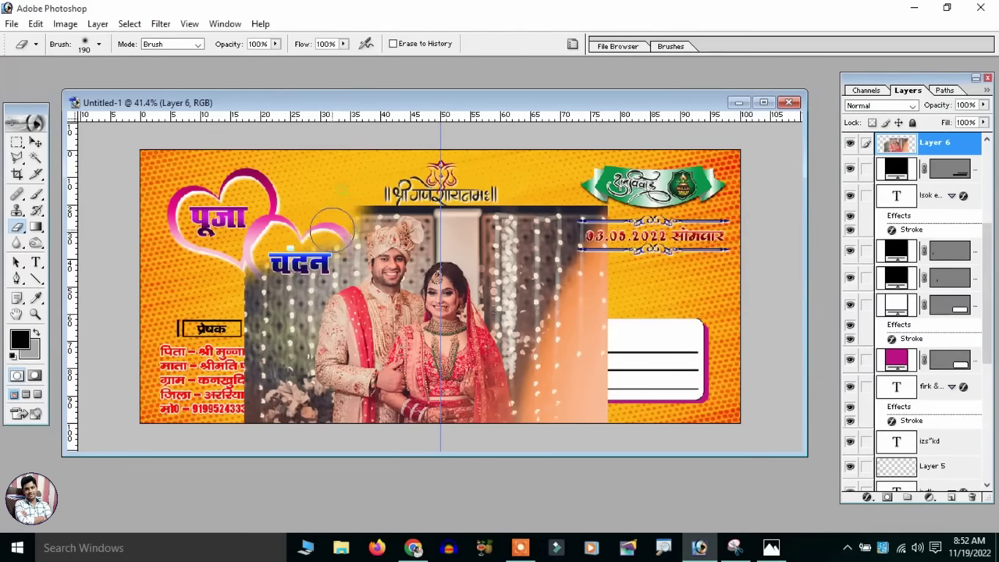
drag(333, 247, 261, 390)
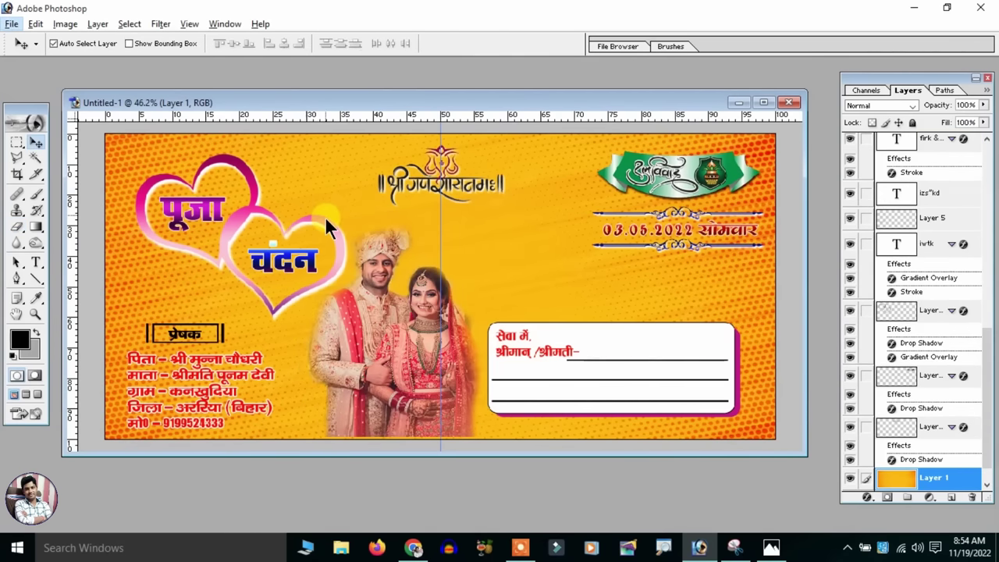
Nudge the Layer 6 couple photo slightly down and zoom out
drag(395, 349, 391, 362)
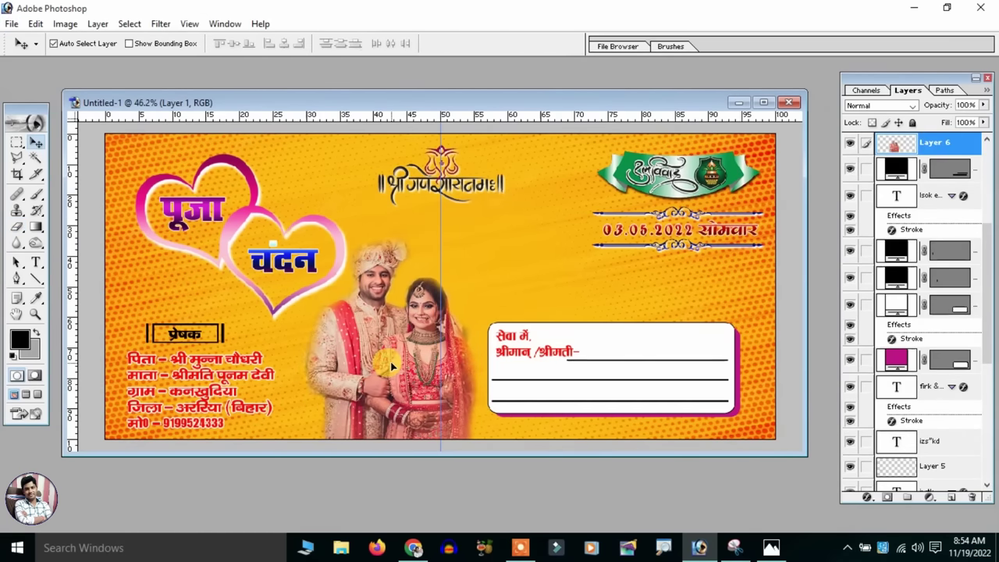
scroll(516, 238, down, 1)
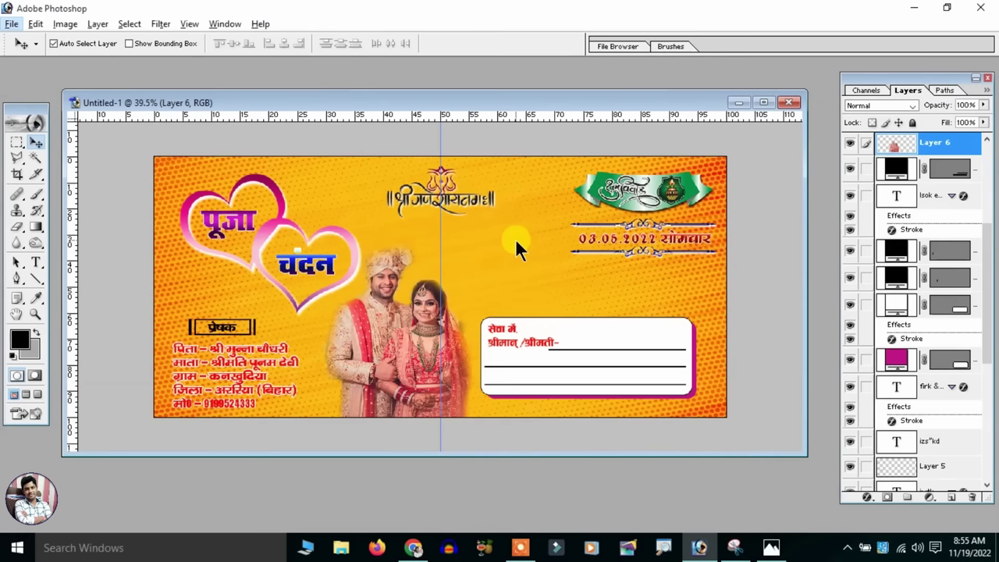